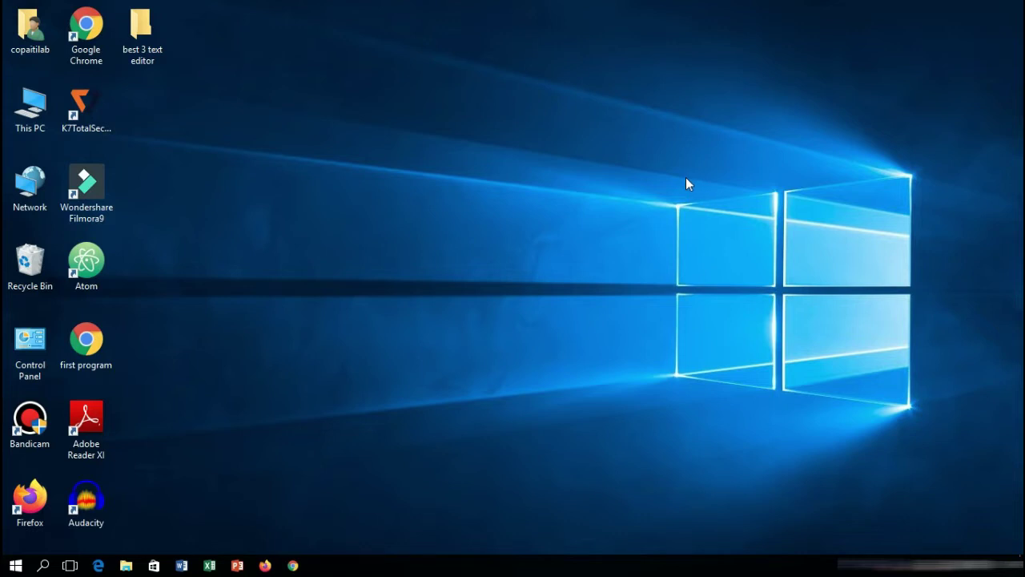
# Launch PowerPoint from the Windows taskbar.
pyautogui.click(237, 566)
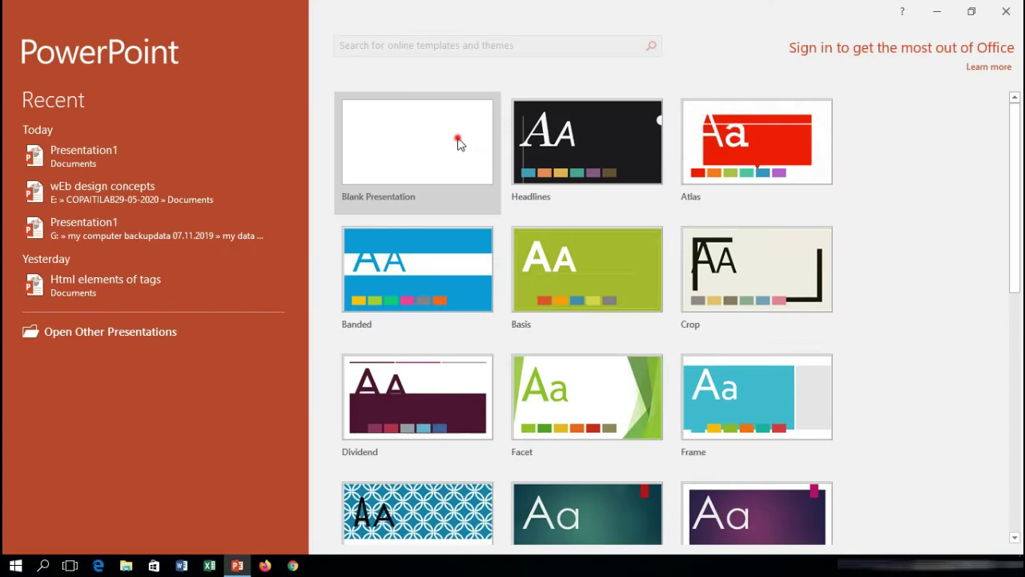
# Start a blank presentation and delete its title and subtitle placeholders.
pyautogui.click(460, 141)
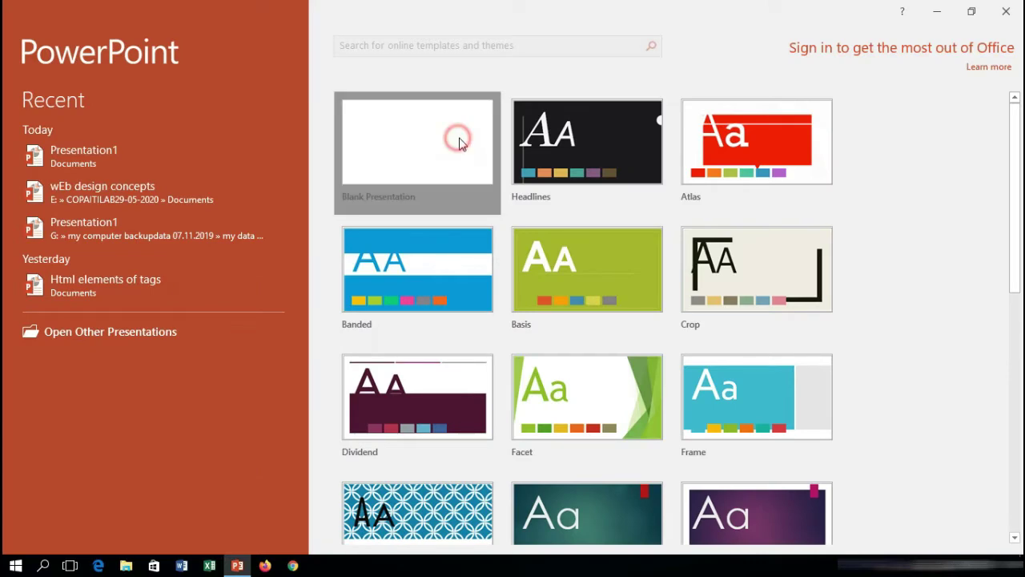
pyautogui.click(501, 189)
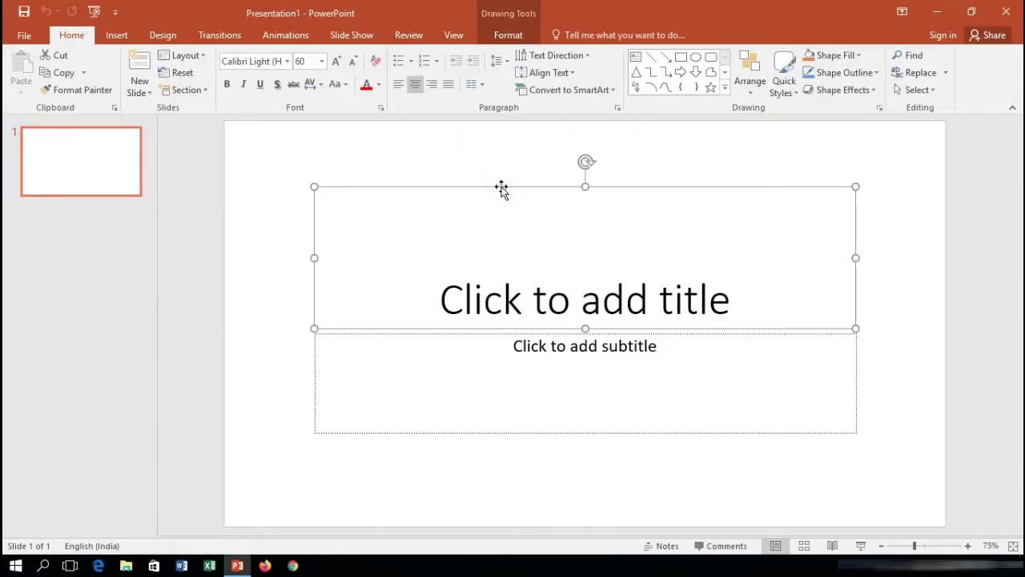
pyautogui.press('Delete')
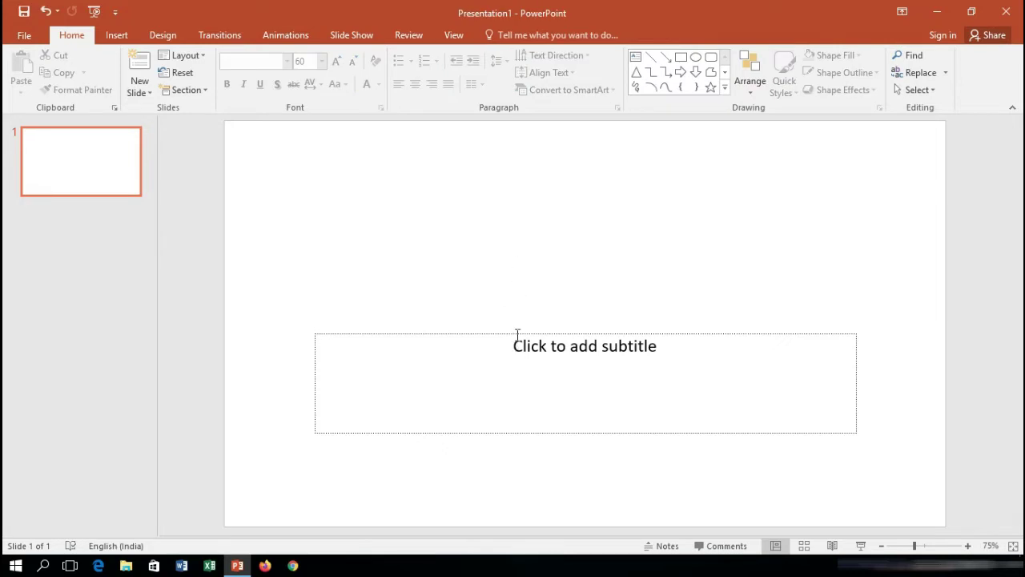
pyautogui.click(518, 333)
pyautogui.press('Delete')
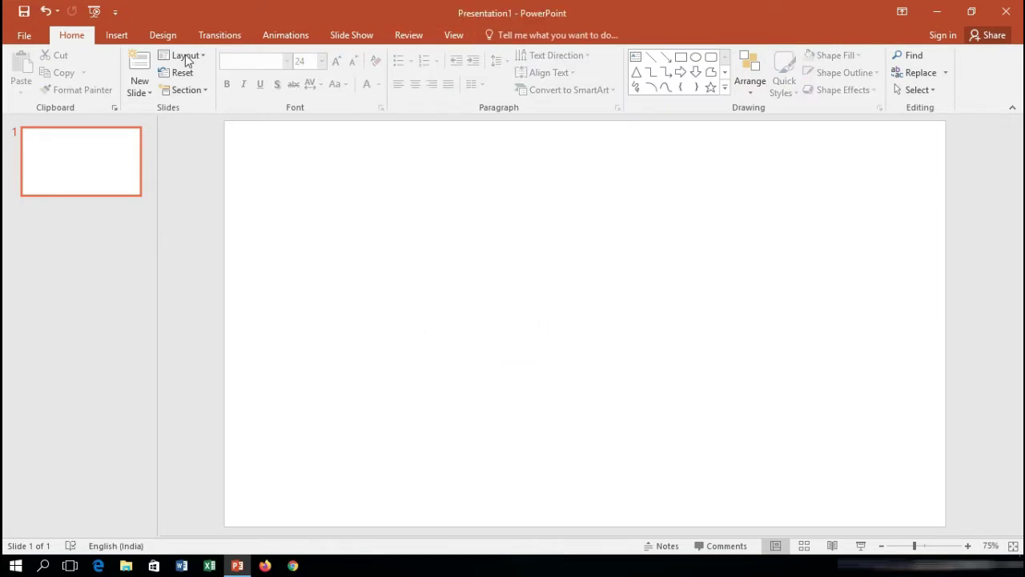
pyautogui.click(163, 35)
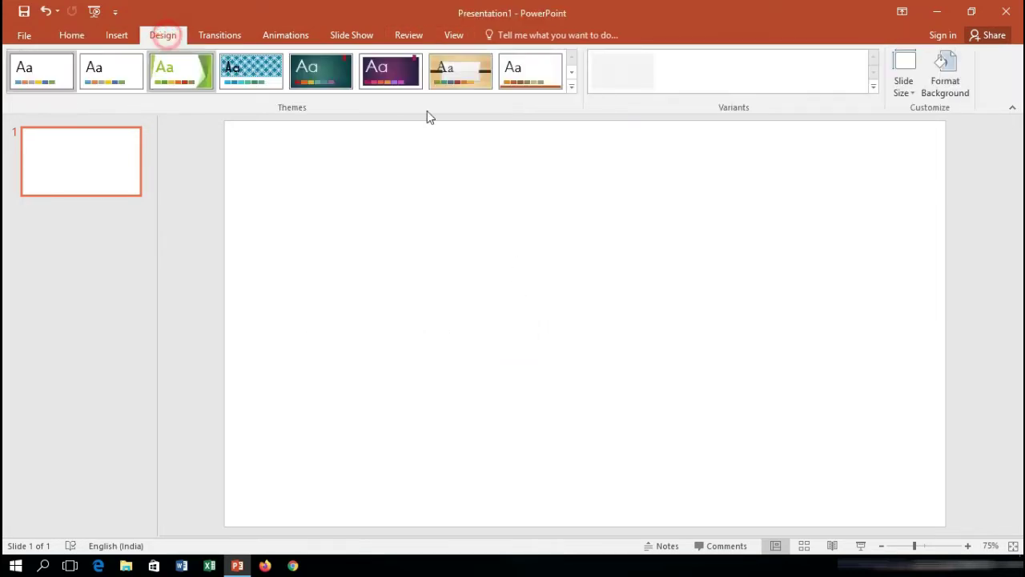
pyautogui.click(947, 80)
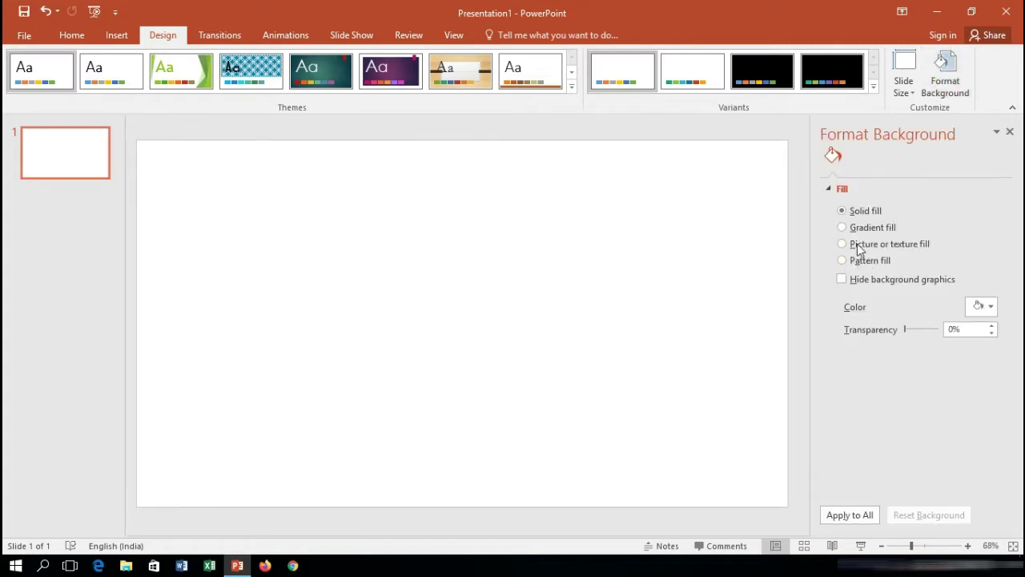
pyautogui.click(859, 247)
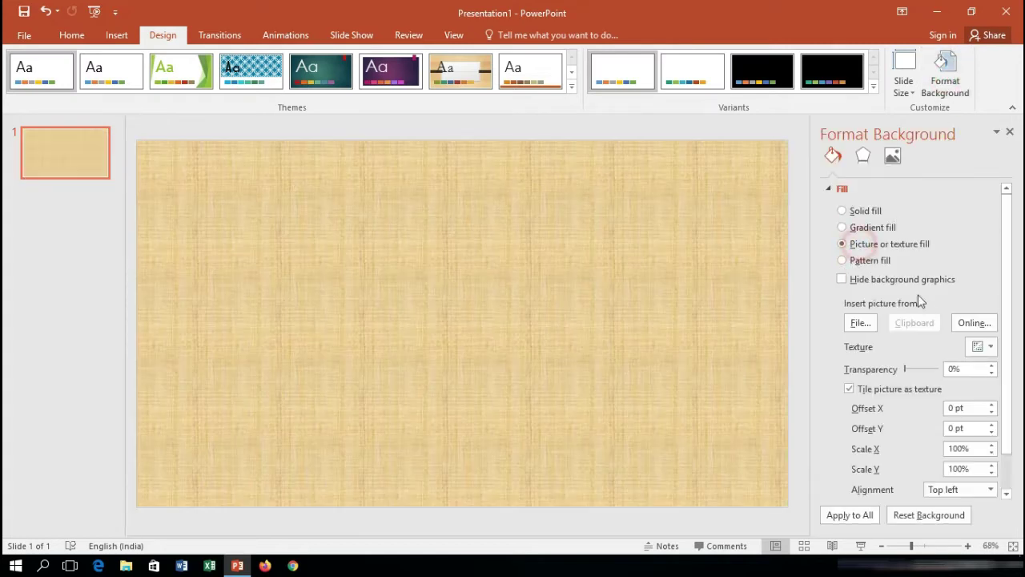
pyautogui.click(861, 325)
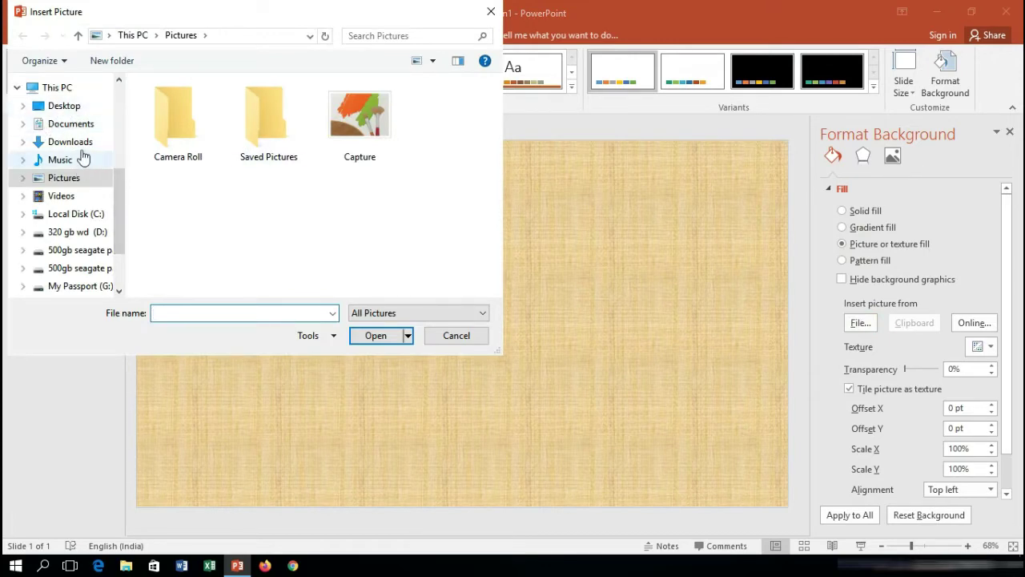
pyautogui.click(76, 143)
pyautogui.scroll(-2, 488, 121)
pyautogui.click(352, 220)
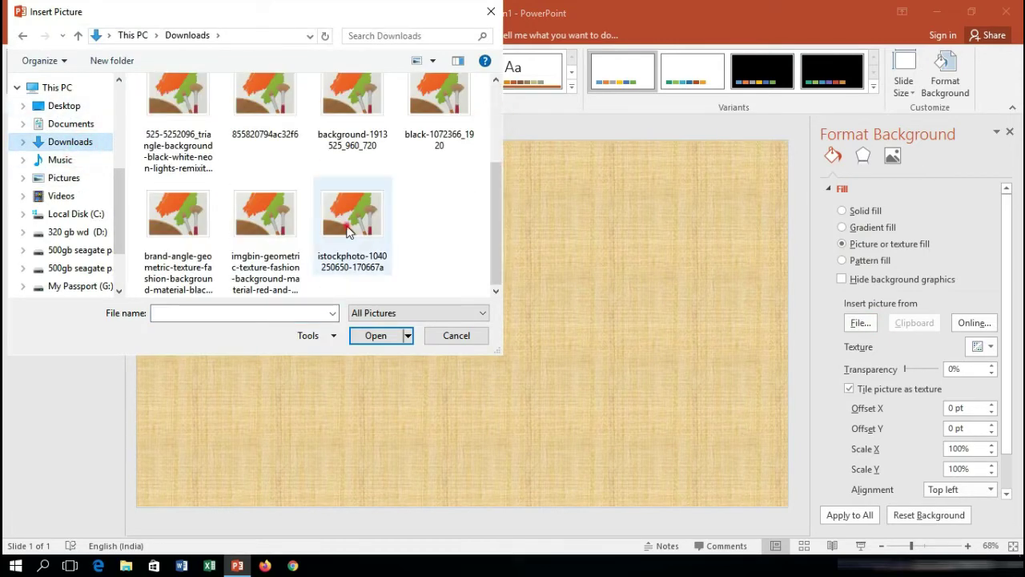
pyautogui.click(379, 337)
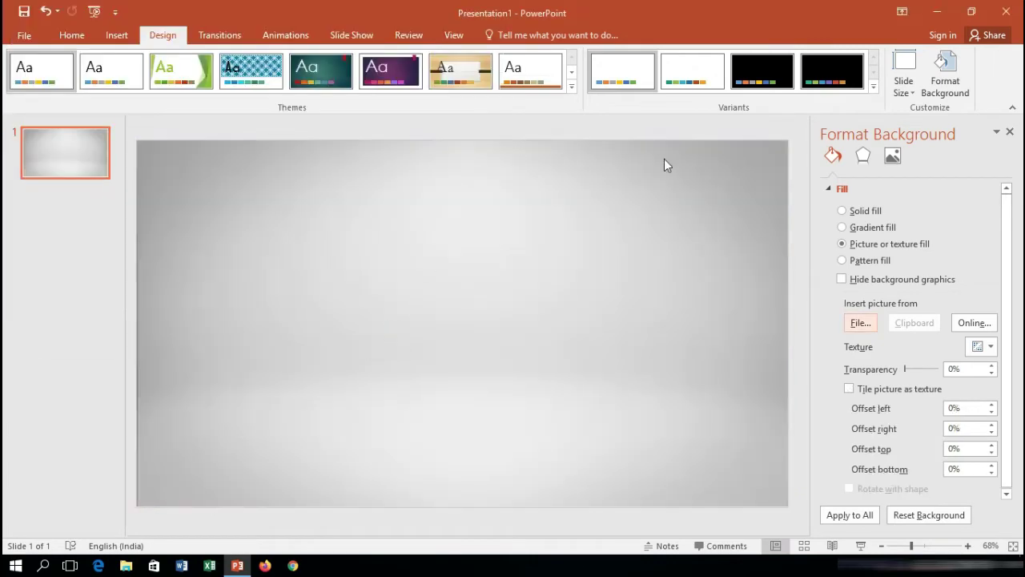
pyautogui.click(1009, 131)
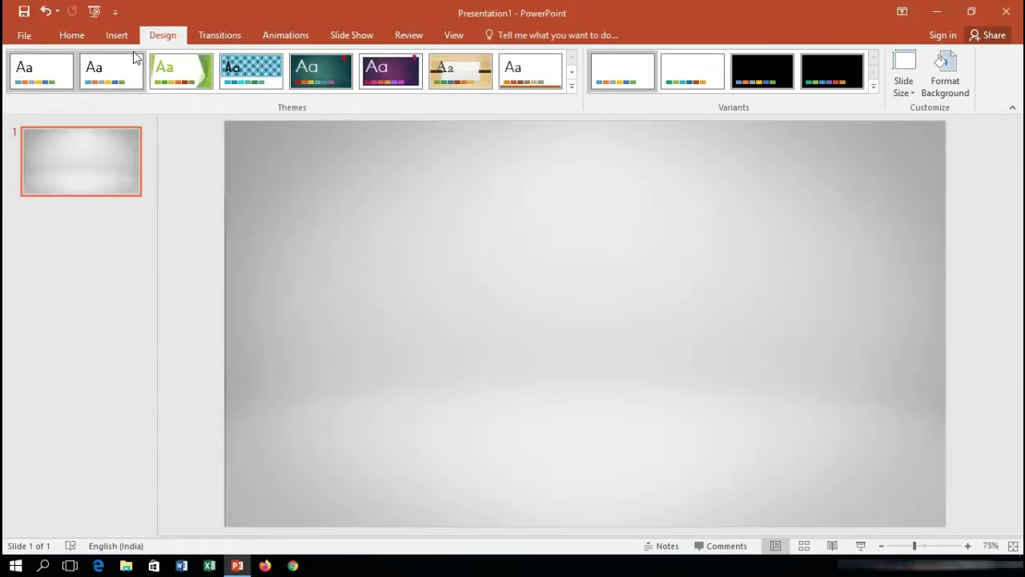
# Turn on the slide's drawing guides from the View tab.
pyautogui.click(117, 34)
pyautogui.click(80, 35)
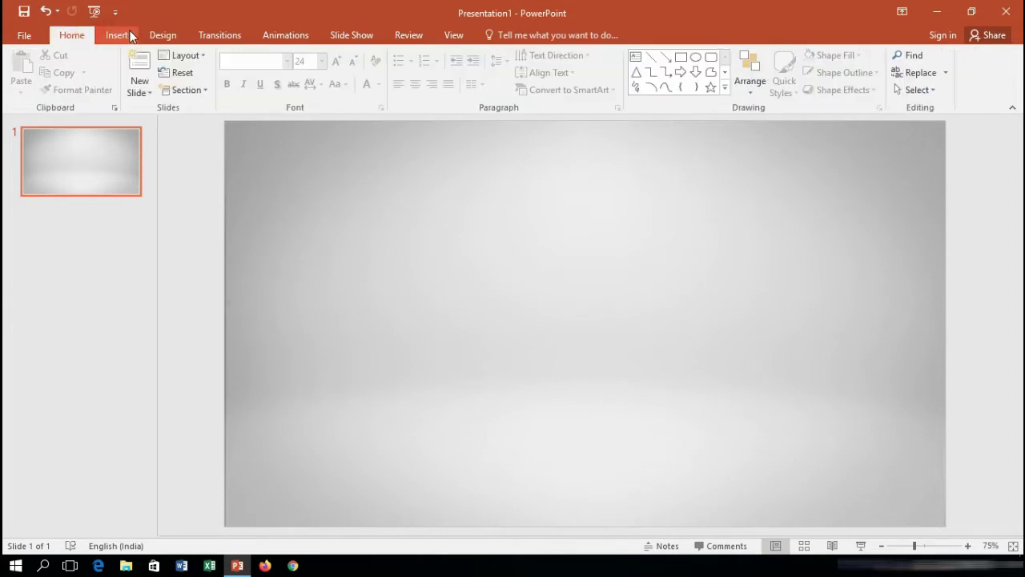
pyautogui.click(453, 36)
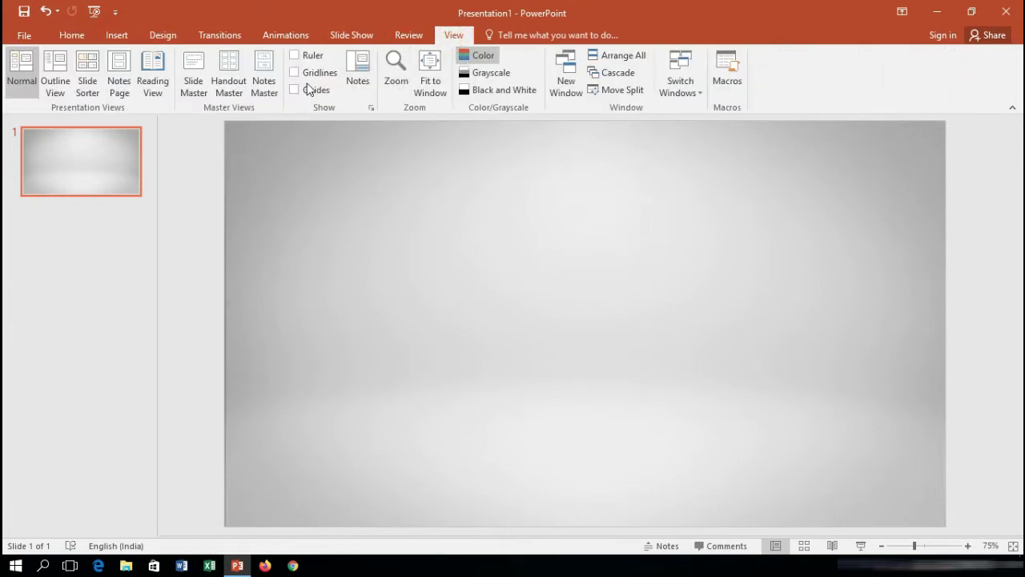
pyautogui.click(314, 92)
# Recolour both the vertical and horizontal guides black.
pyautogui.rightClick(587, 184)
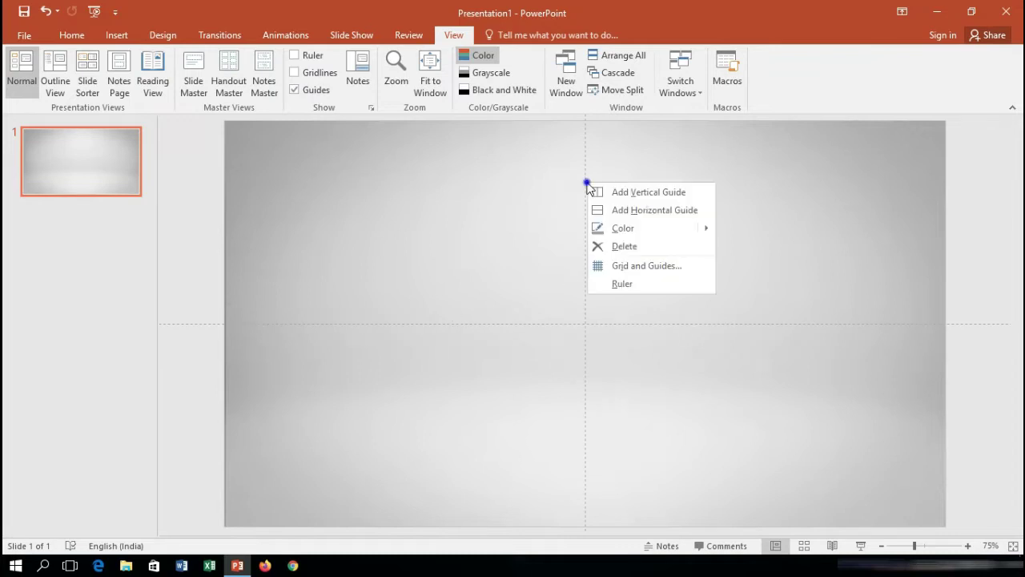
pyautogui.click(702, 229)
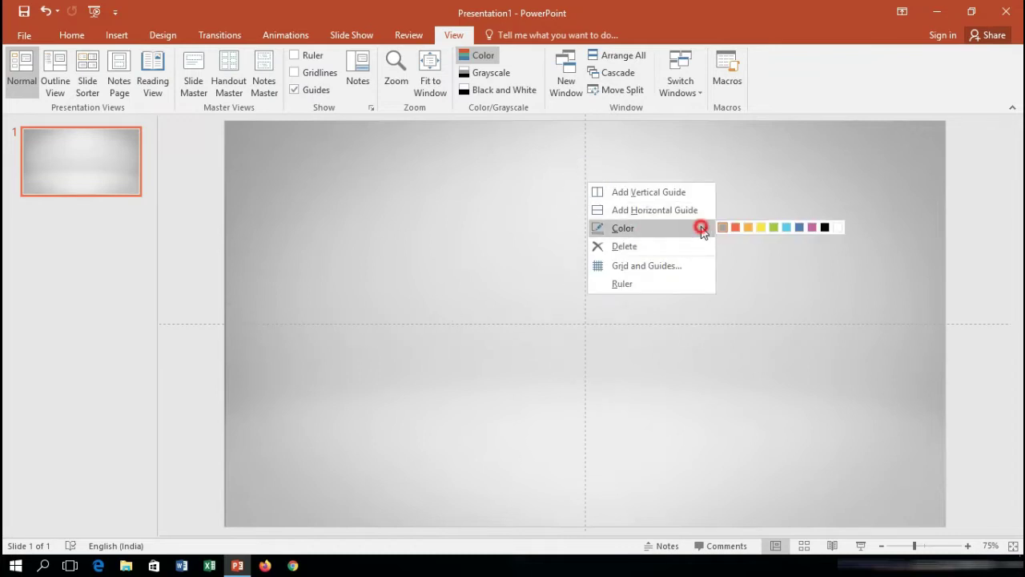
pyautogui.click(825, 228)
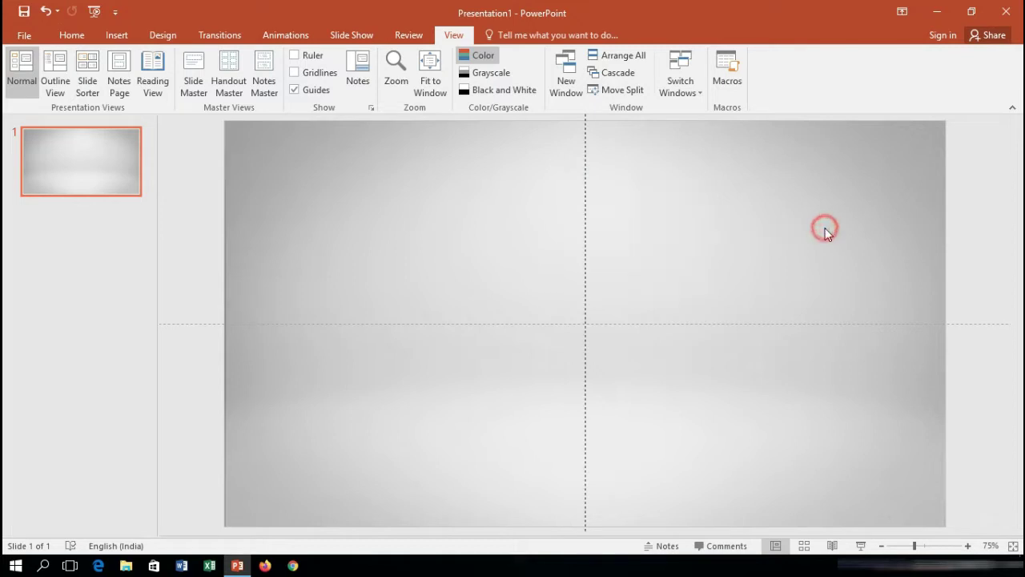
pyautogui.rightClick(638, 325)
pyautogui.moveTo(673, 369)
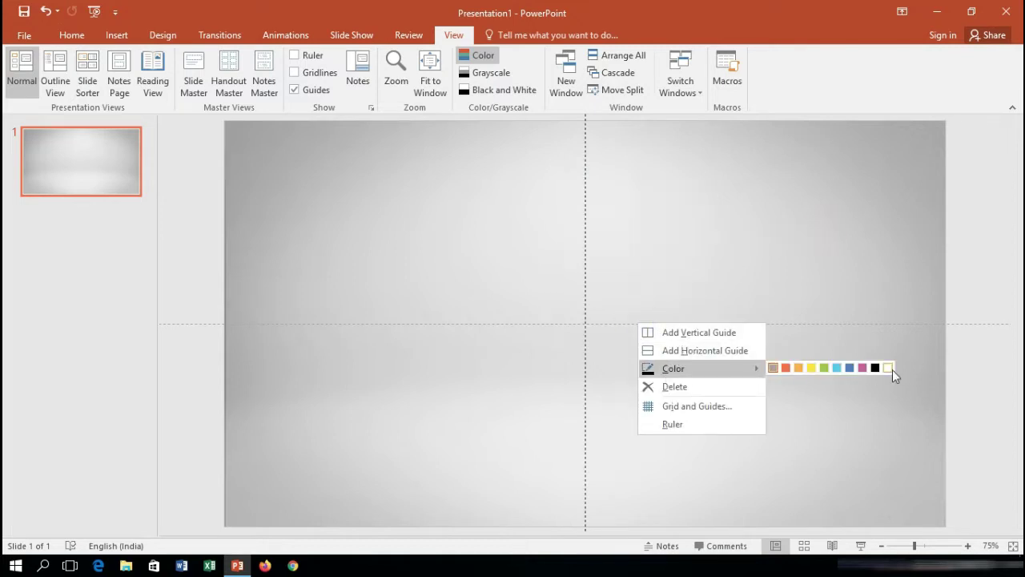
pyautogui.click(890, 368)
pyautogui.rightClick(631, 320)
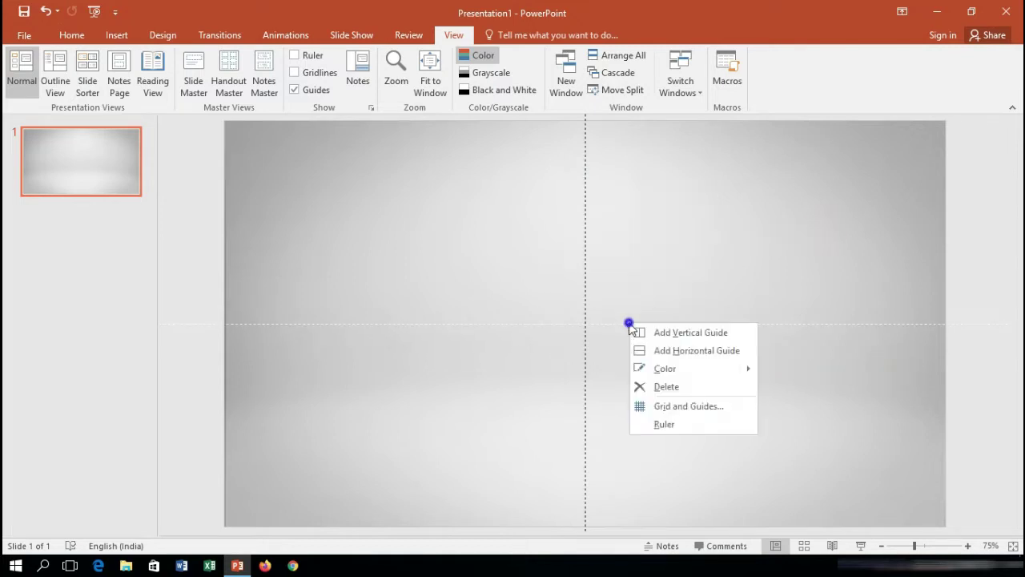
pyautogui.click(866, 368)
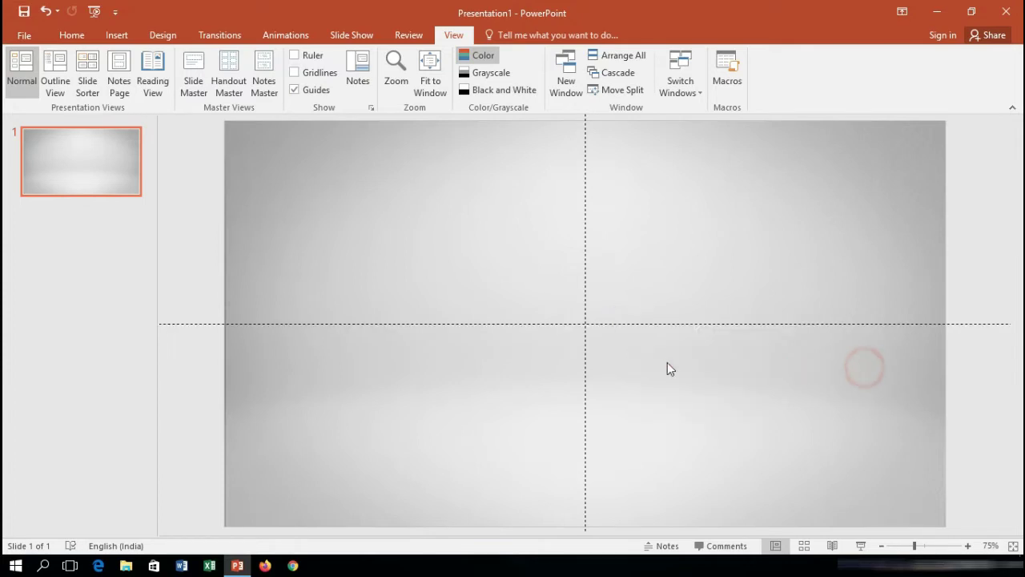
# Draw a donut shape and size it to 12 cm by 12 cm.
pyautogui.click(116, 36)
pyautogui.click(256, 90)
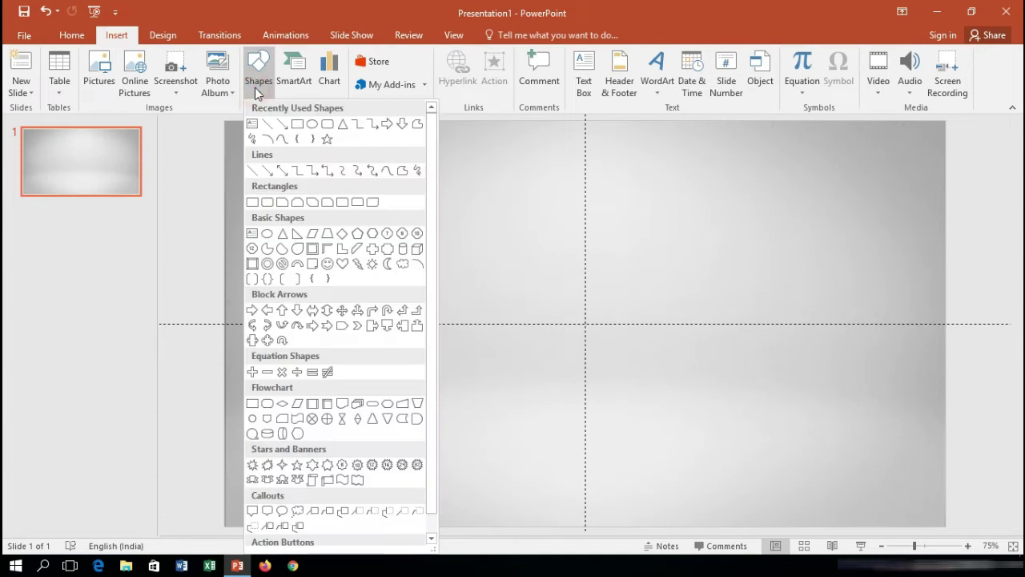
pyautogui.click(268, 267)
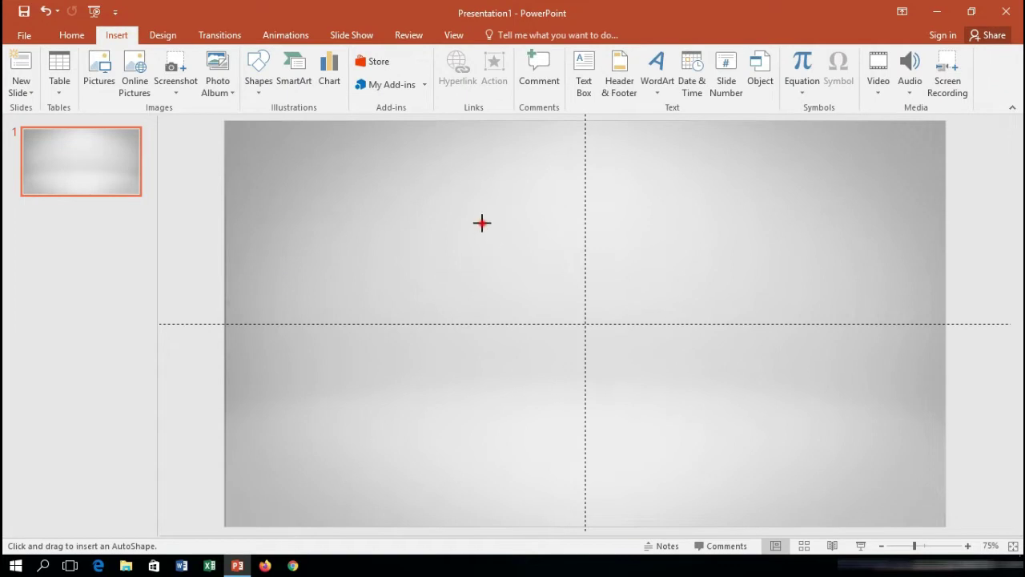
pyautogui.moveTo(482, 222); pyautogui.dragTo(729, 430)
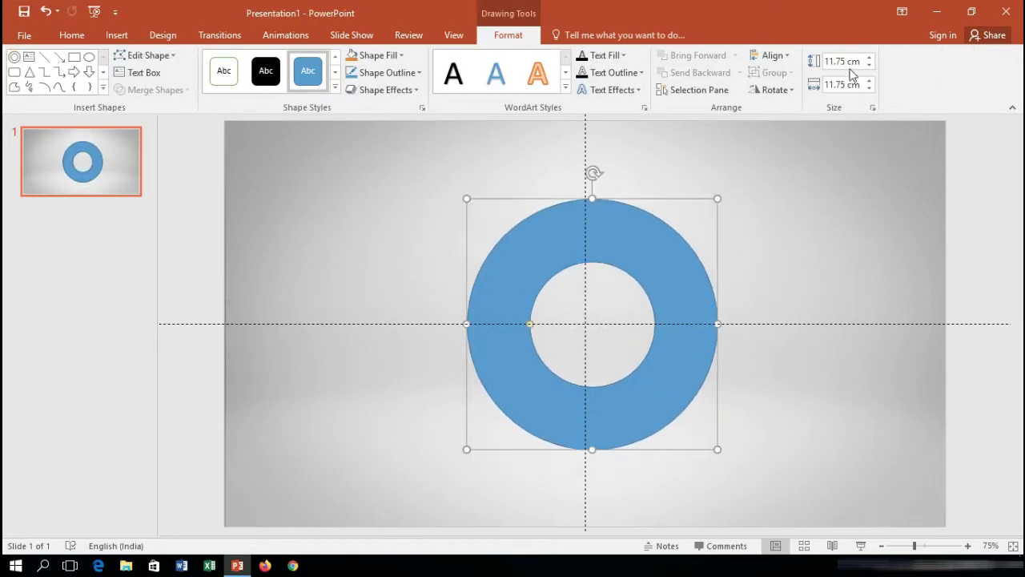
pyautogui.tripleClick(843, 61)
pyautogui.write('12')
pyautogui.press('Return')
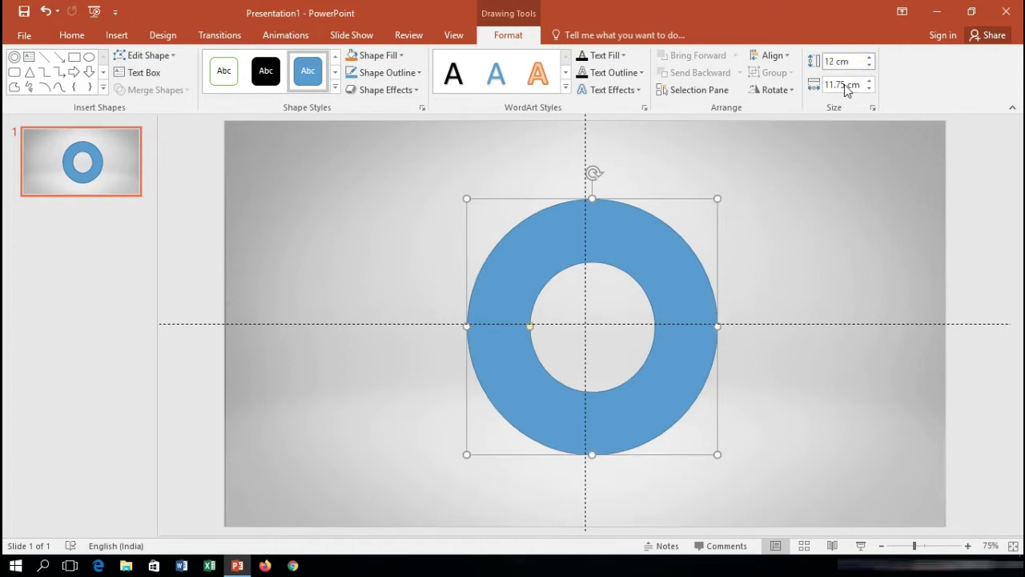
pyautogui.tripleClick(847, 86)
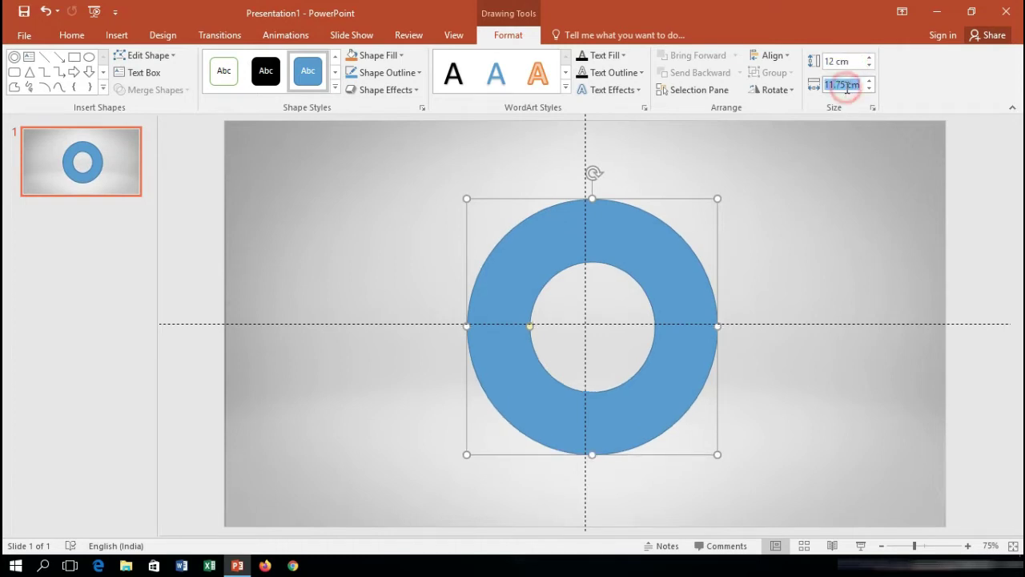
pyautogui.write('12')
pyautogui.press('Return')
# Centre the donut horizontally and vertically on the slide.
pyautogui.click(651, 348)
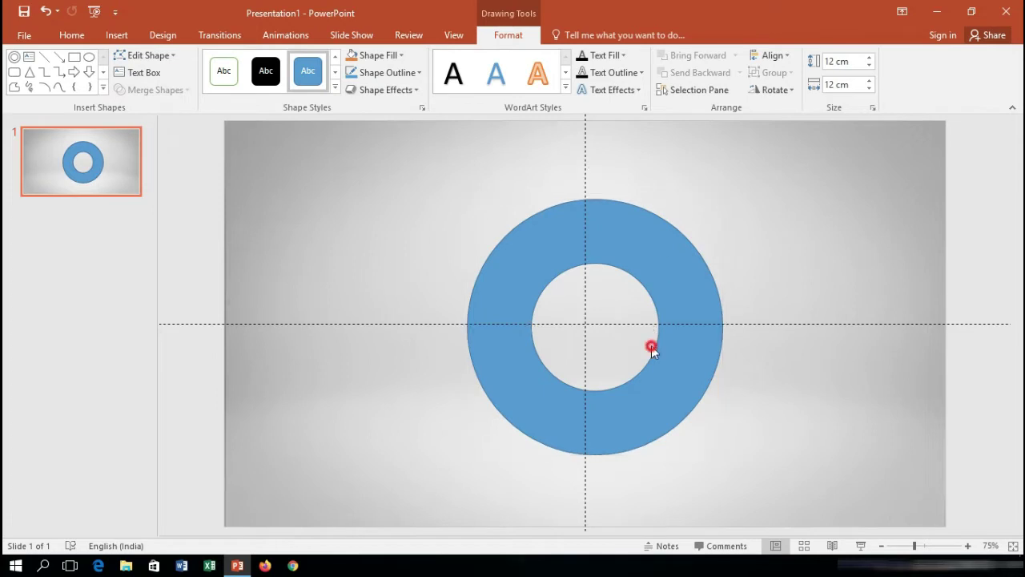
pyautogui.click(678, 286)
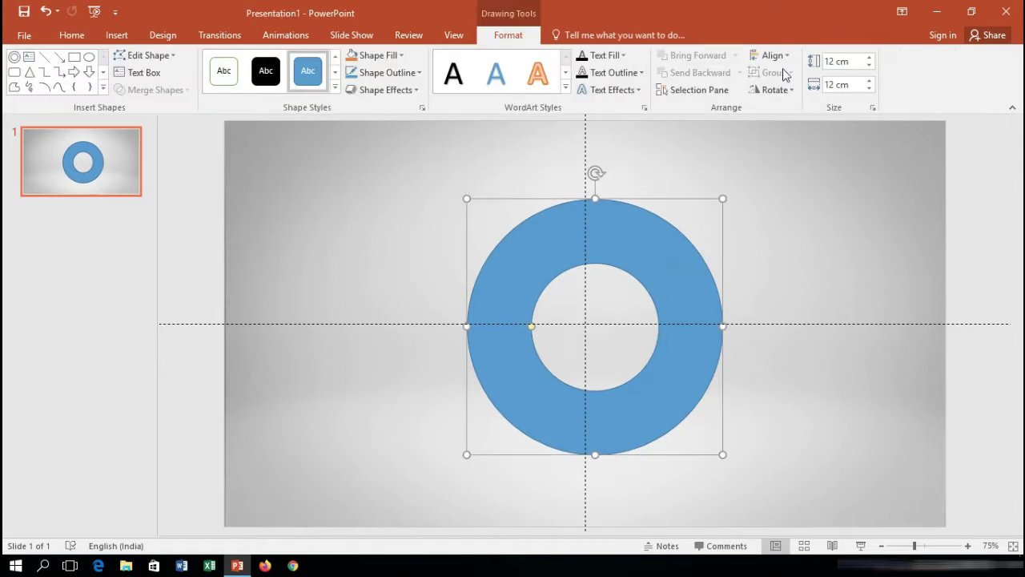
pyautogui.click(774, 55)
pyautogui.click(790, 92)
pyautogui.click(775, 55)
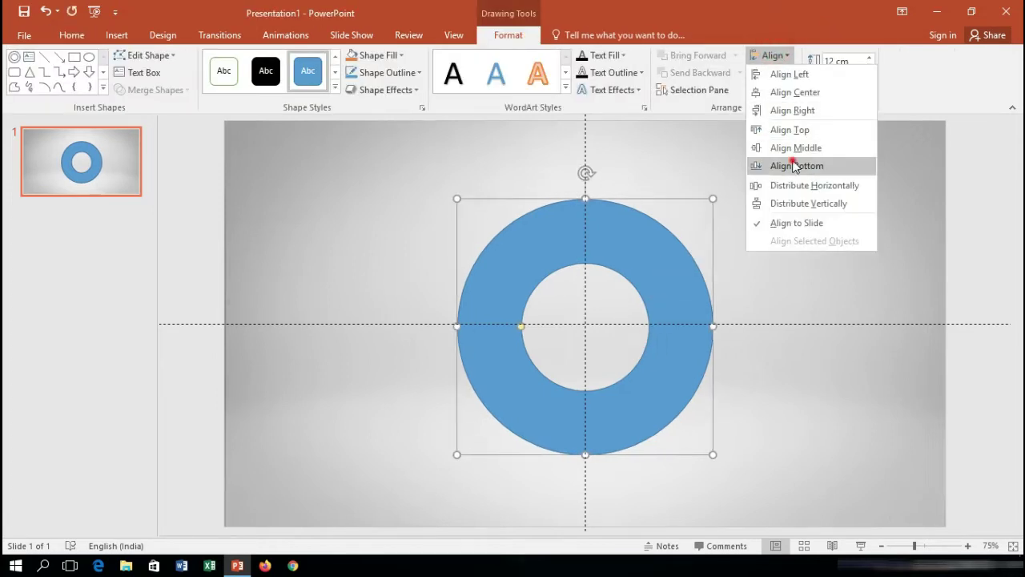
pyautogui.click(794, 165)
pyautogui.click(761, 54)
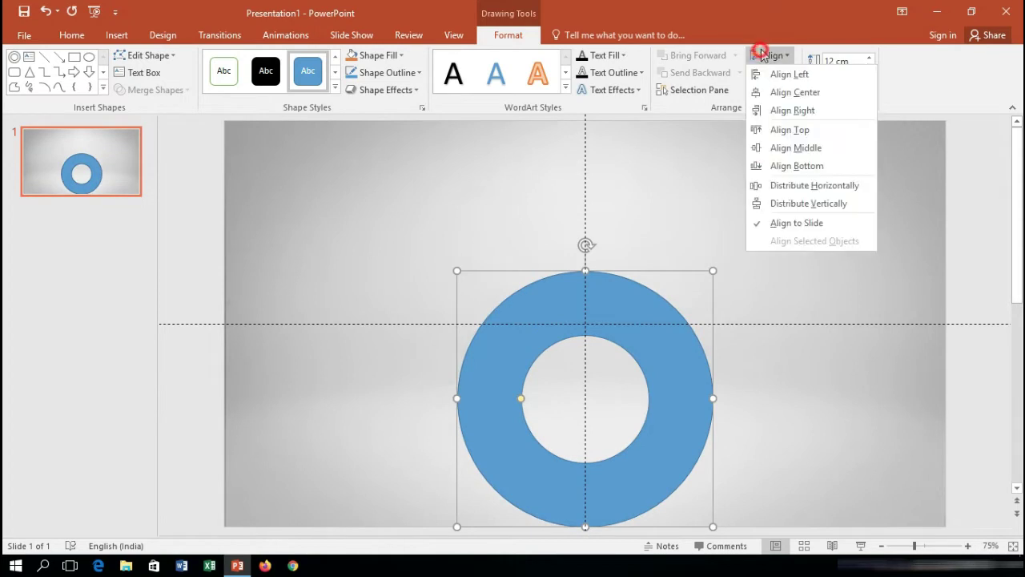
pyautogui.click(791, 147)
# Drag the donut's adjustment handle left to widen the hole into a thin ring.
pyautogui.click(756, 384)
pyautogui.click(674, 339)
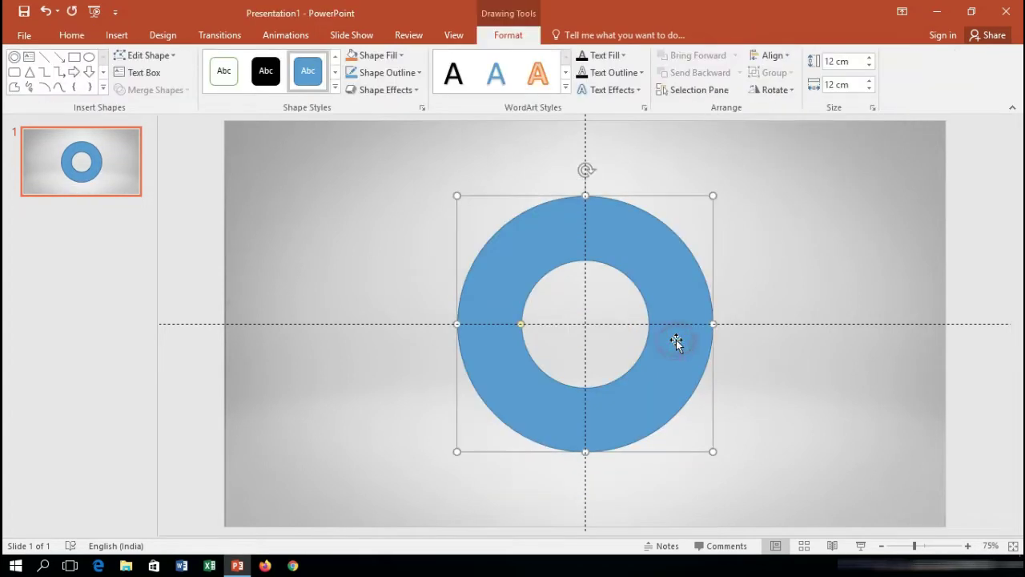
pyautogui.click(778, 377)
pyautogui.click(658, 358)
pyautogui.click(790, 415)
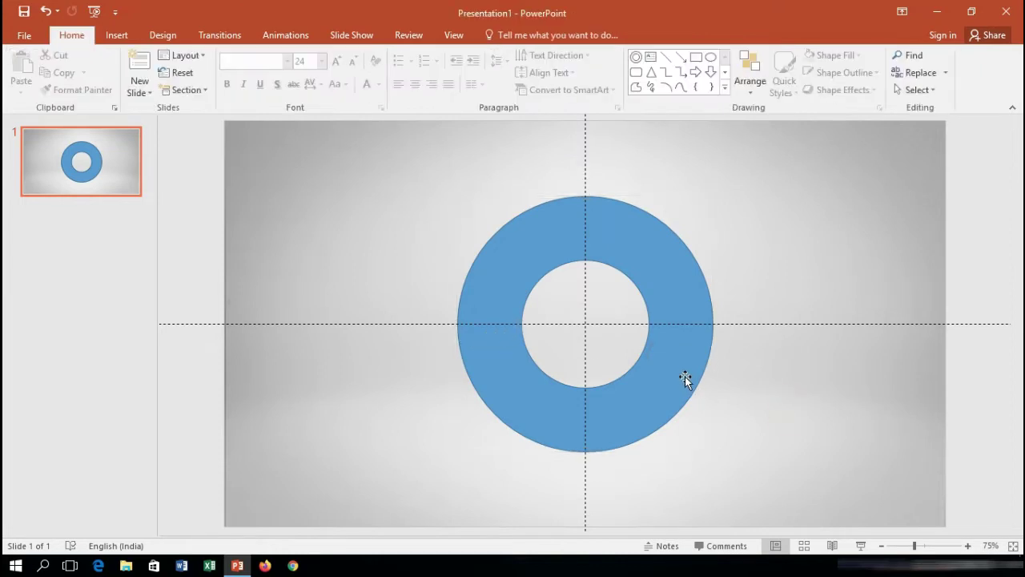
pyautogui.click(681, 377)
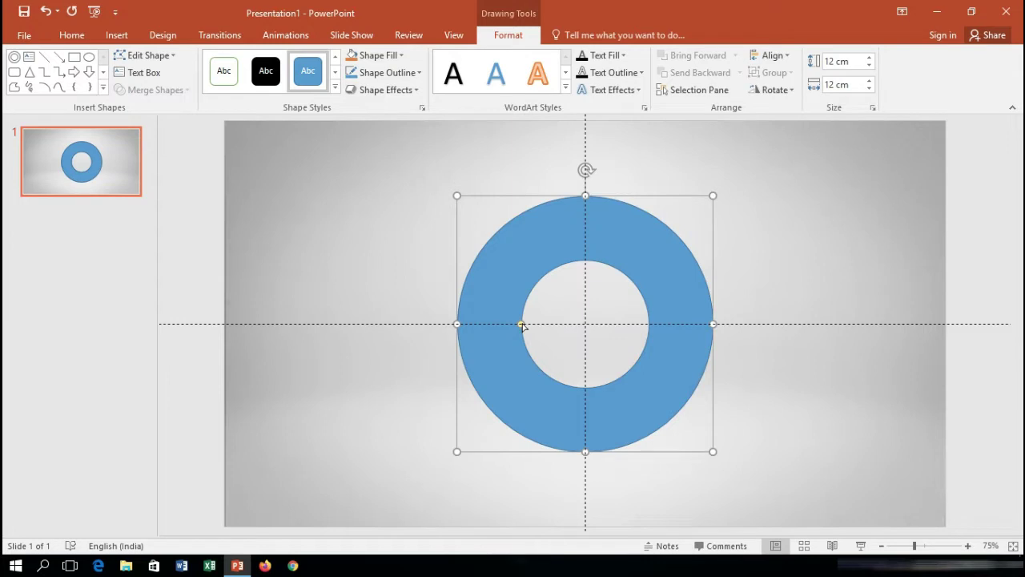
pyautogui.moveTo(521, 325); pyautogui.dragTo(483, 326)
pyautogui.click(795, 391)
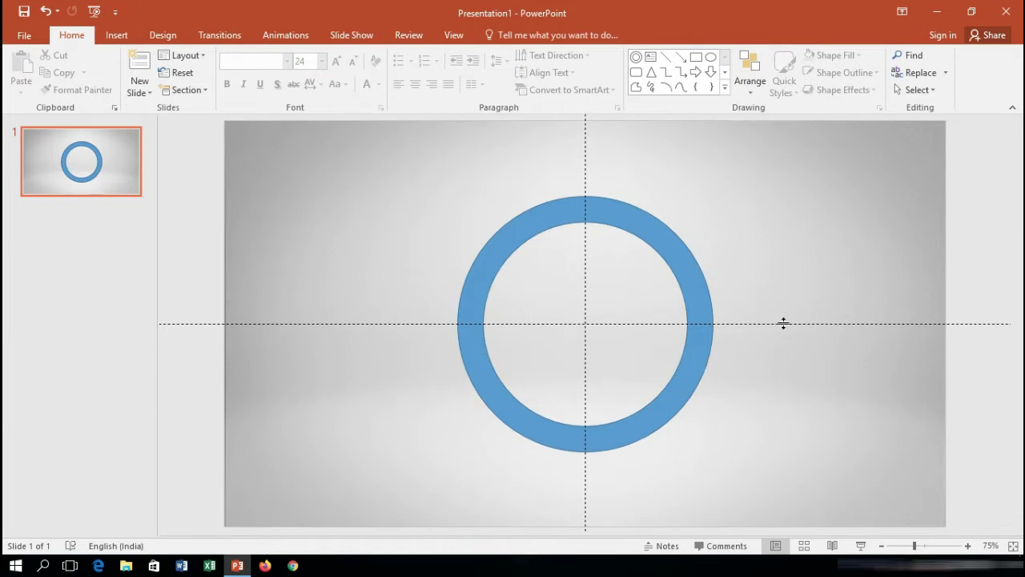
# Copy guides to the ring's top, bottom, left and right edges, above centre, and right of centre.
pyautogui.moveTo(784, 323); pyautogui.dragTo(784, 304)
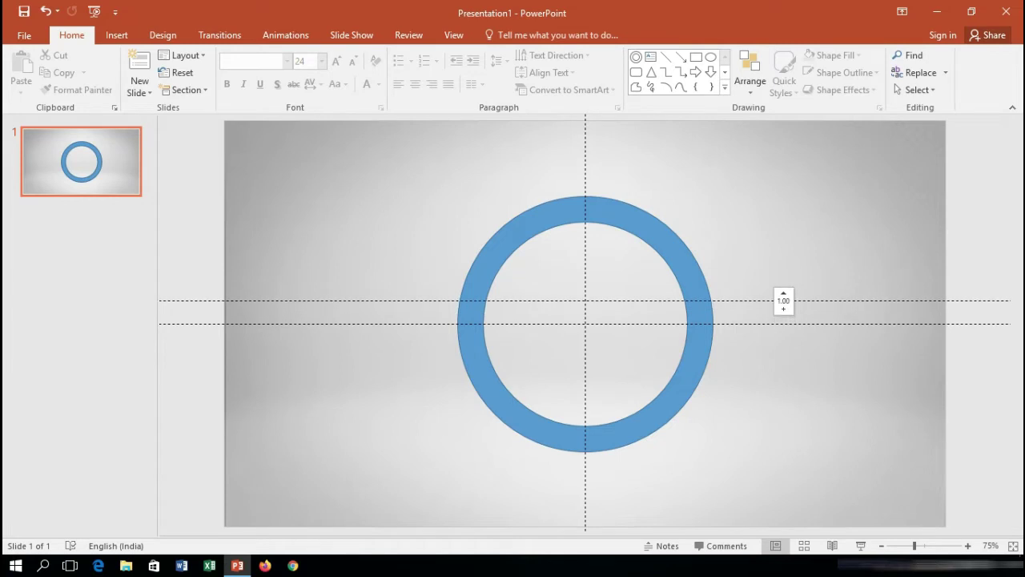
pyautogui.moveTo(783, 305); pyautogui.dragTo(796, 260)
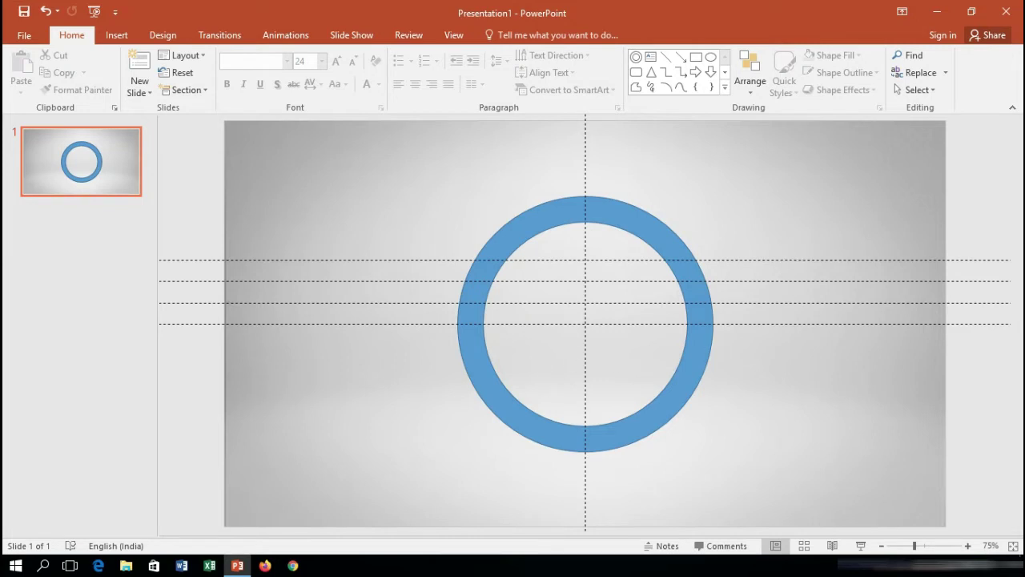
pyautogui.moveTo(586, 353); pyautogui.dragTo(714, 360)
pyautogui.moveTo(586, 348); pyautogui.dragTo(453, 338)
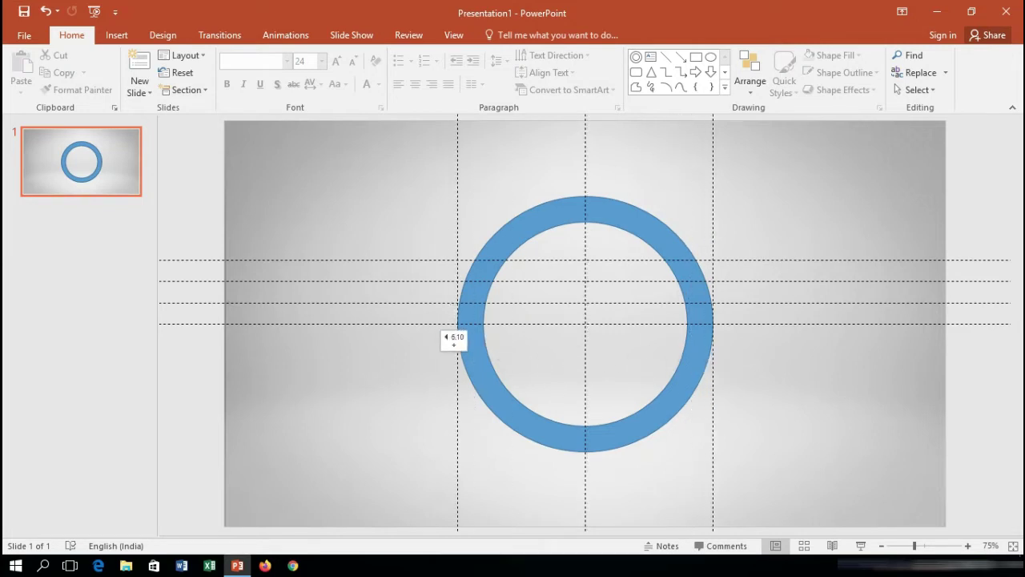
pyautogui.moveTo(615, 324); pyautogui.dragTo(630, 196)
pyautogui.moveTo(617, 324)
pyautogui.mouseDown()
pyautogui.moveTo(622, 486)
pyautogui.moveTo(632, 452)
pyautogui.moveTo(634, 495)
pyautogui.mouseUp()
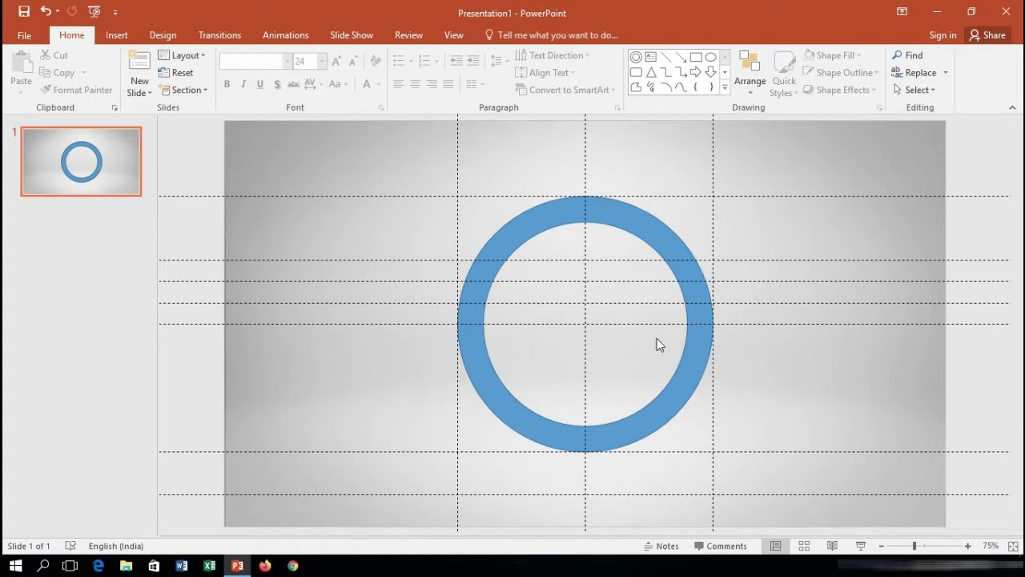
pyautogui.moveTo(586, 160); pyautogui.dragTo(629, 165)
# Draw a 6 cm square over the ring's upper-right quarter and fill it dark blue-grey.
pyautogui.click(817, 376)
pyautogui.click(112, 33)
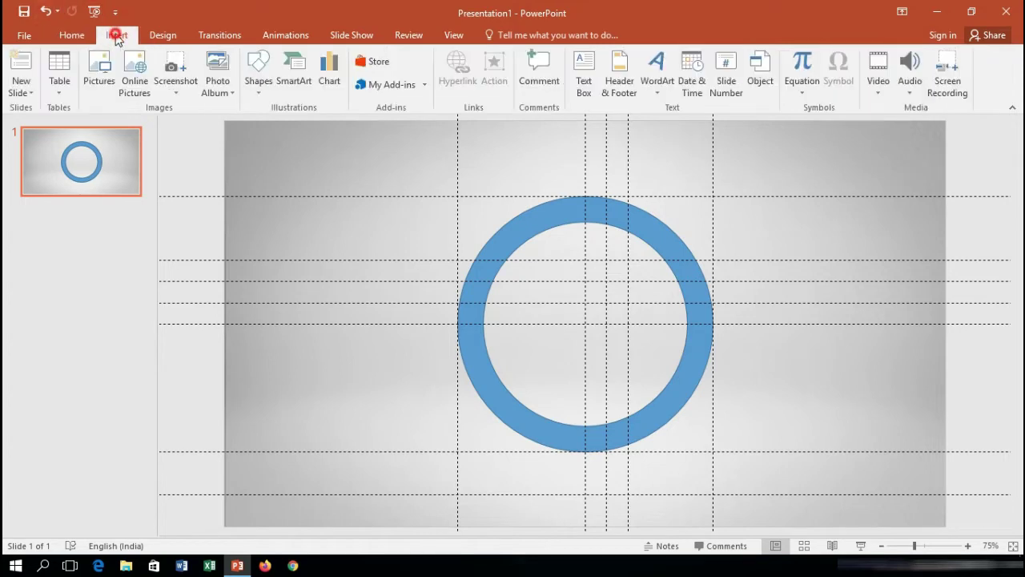
pyautogui.click(254, 88)
pyautogui.click(306, 124)
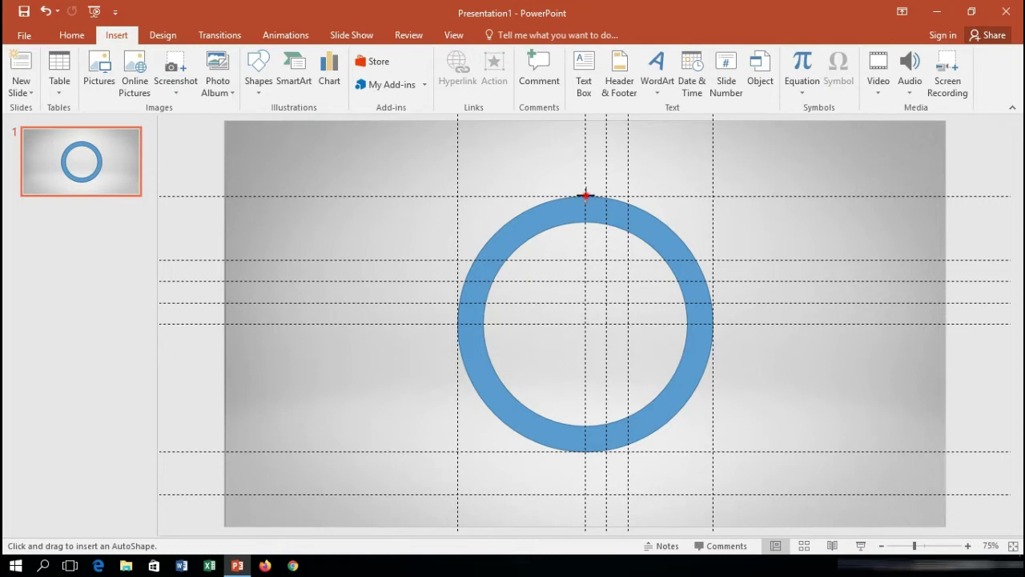
pyautogui.moveTo(585, 195); pyautogui.dragTo(713, 323)
pyautogui.click(395, 56)
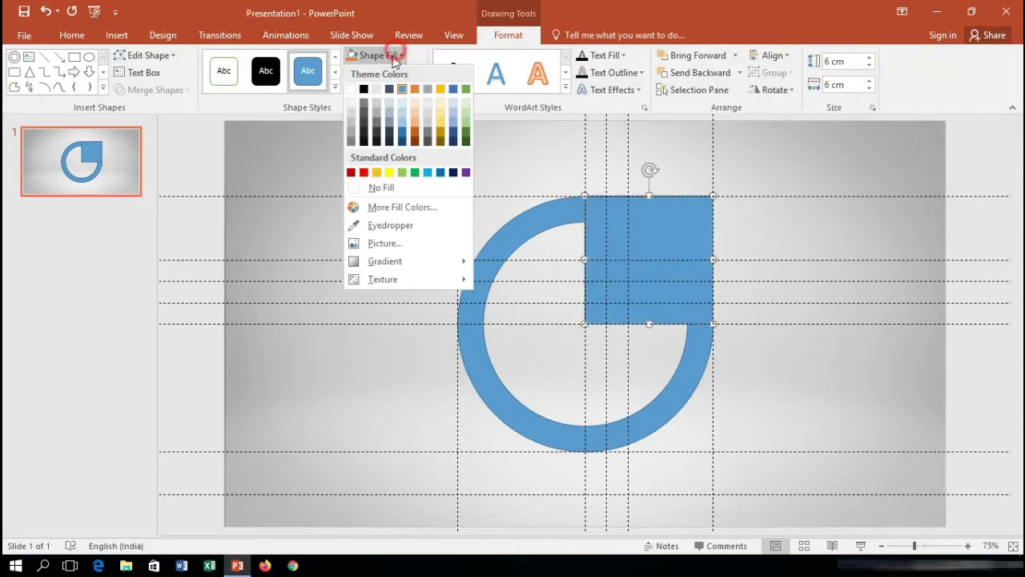
pyautogui.click(390, 89)
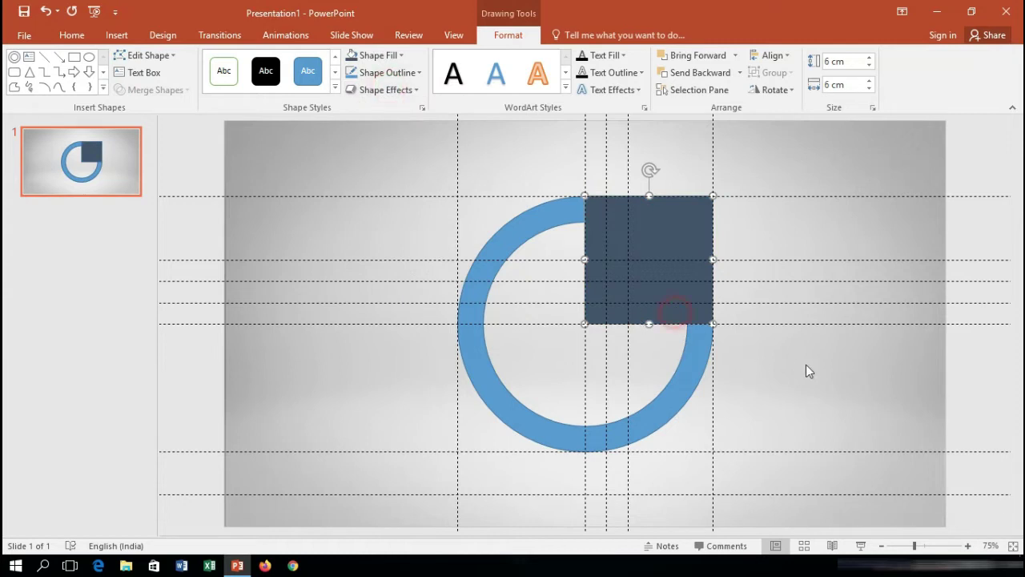
pyautogui.click(806, 364)
pyautogui.click(775, 378)
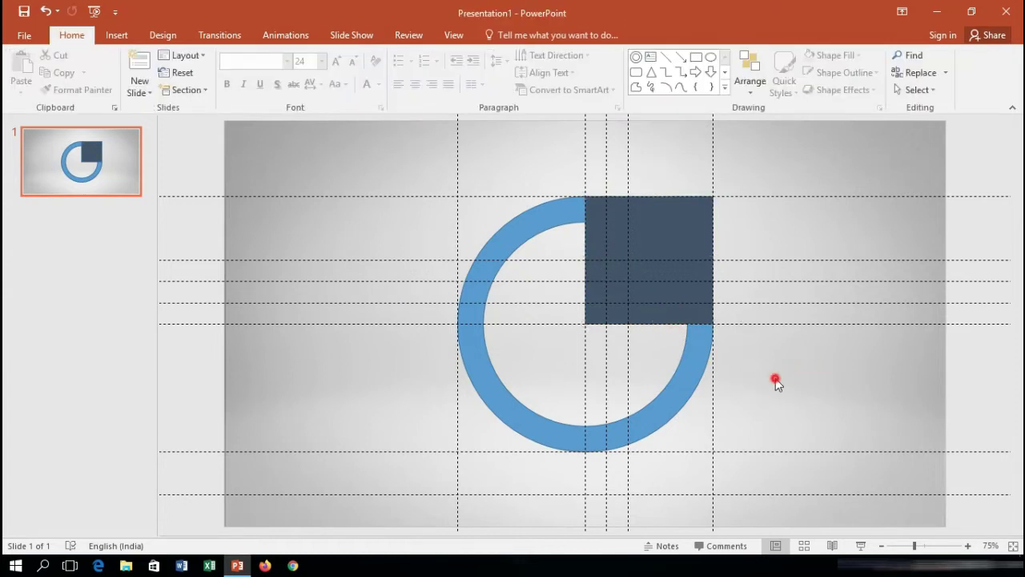
# Subtract the dark square from the ring, leaving a three-quarter blue arc.
pyautogui.click(664, 248)
pyautogui.click(819, 417)
pyautogui.click(685, 379)
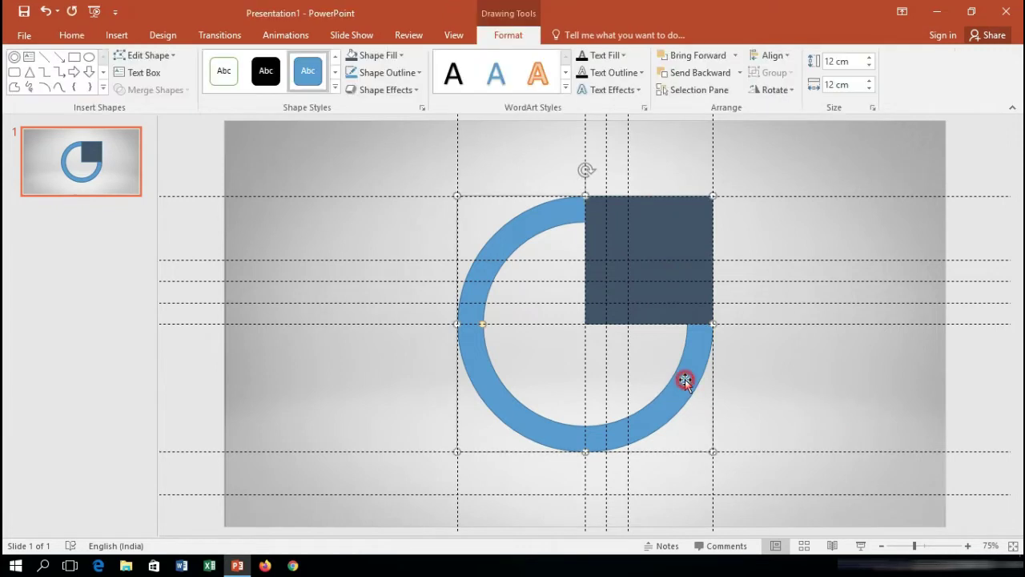
pyautogui.keyDown('shift'); pyautogui.click(681, 243); pyautogui.keyUp('shift')
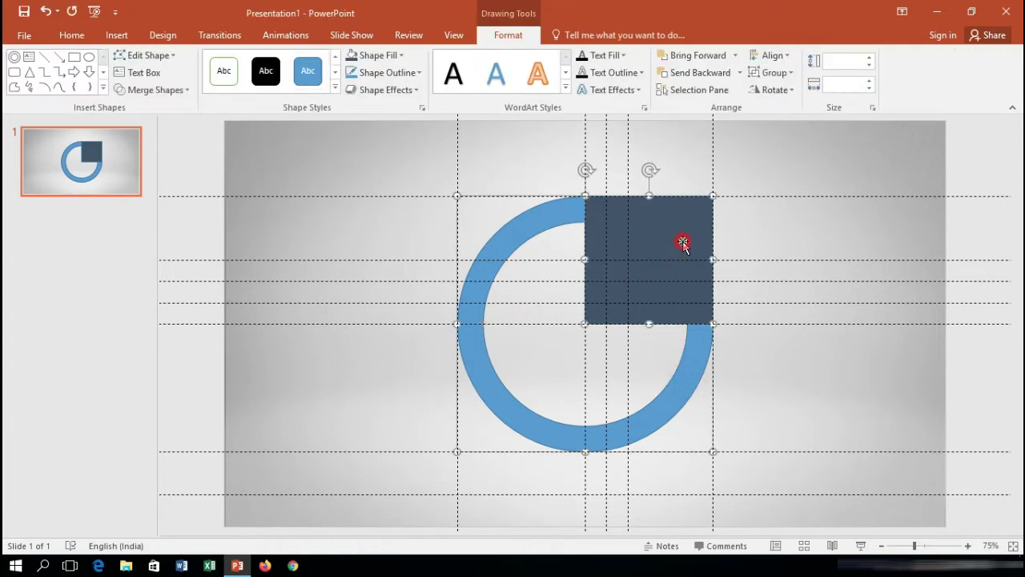
pyautogui.click(184, 94)
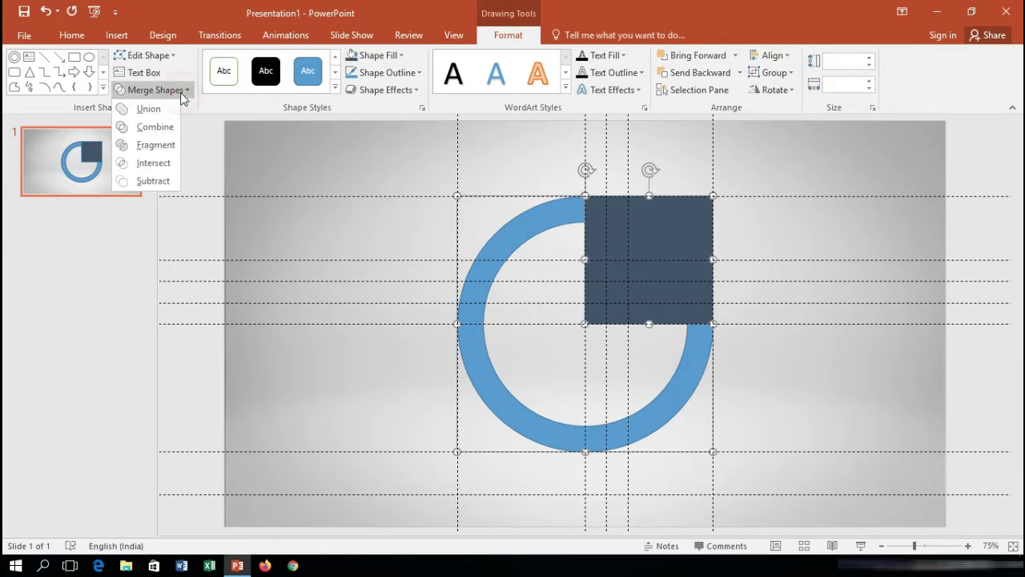
pyautogui.click(152, 181)
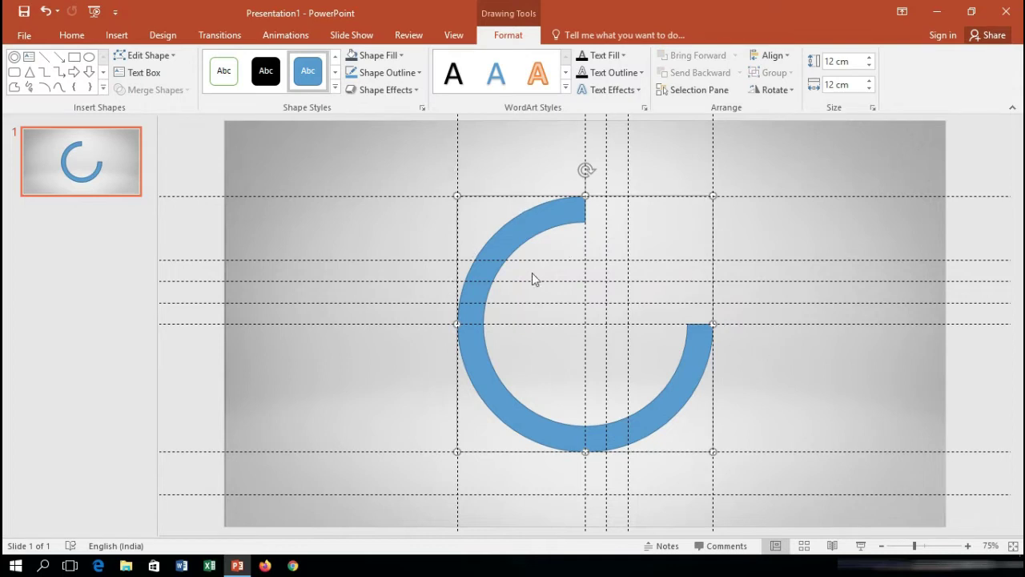
pyautogui.click(859, 359)
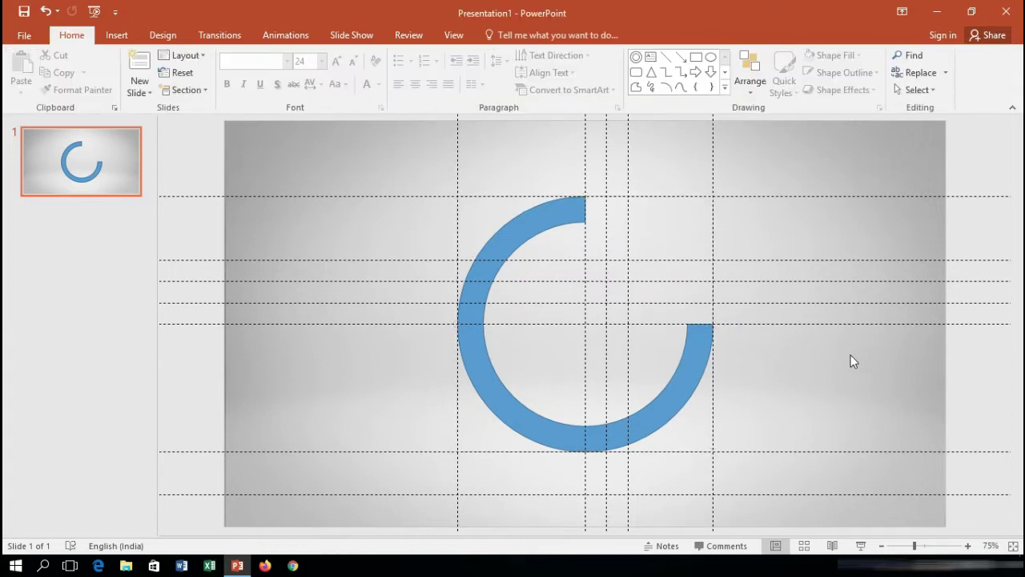
# Draw a 9 cm by 1 cm vertical bar from above centre downward, and copy it alongside.
pyautogui.click(116, 35)
pyautogui.click(258, 72)
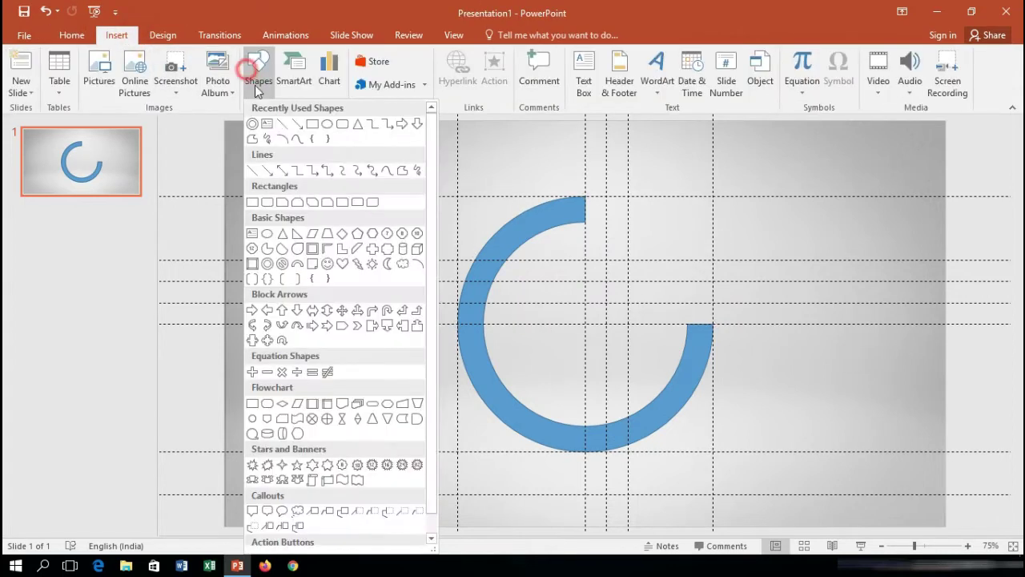
pyautogui.click(313, 125)
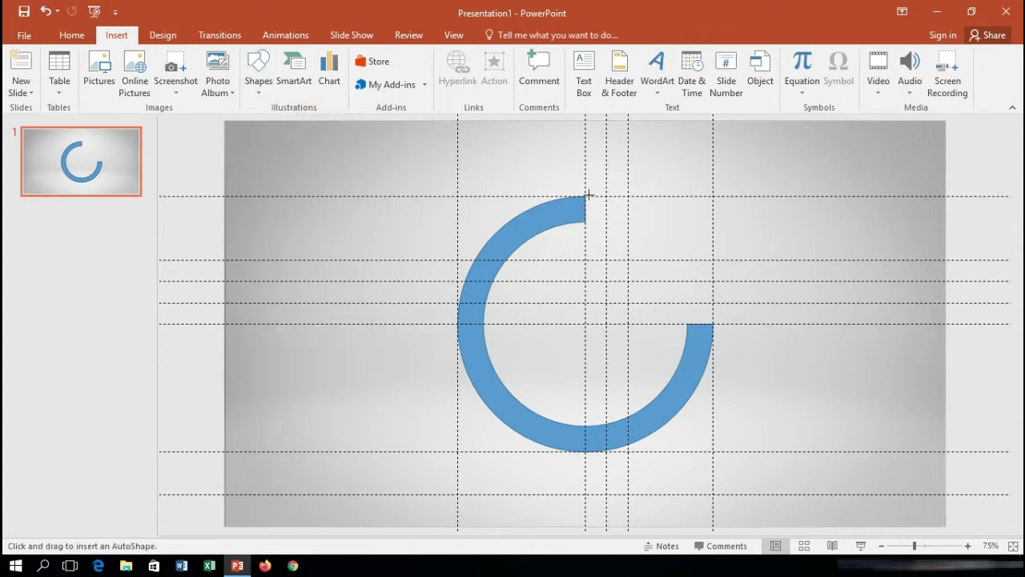
pyautogui.moveTo(586, 195); pyautogui.dragTo(607, 494)
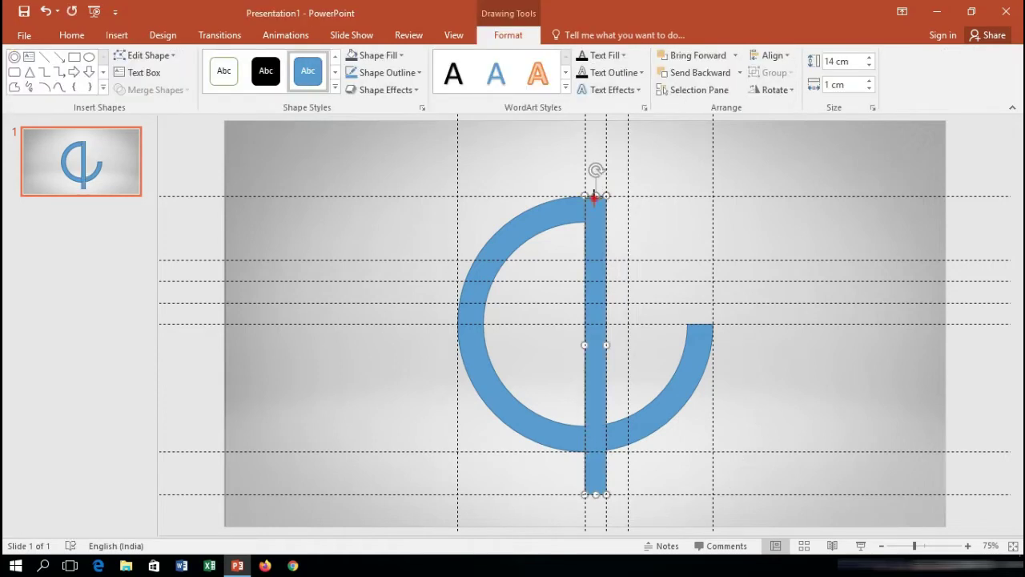
pyautogui.moveTo(593, 197); pyautogui.dragTo(593, 304)
pyautogui.click(753, 382)
pyautogui.click(592, 332)
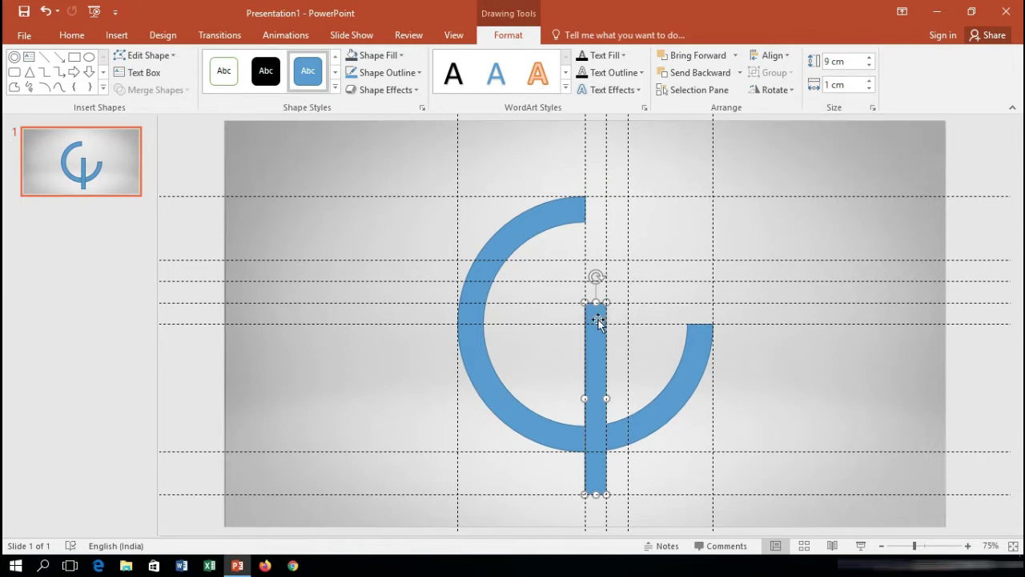
pyautogui.moveTo(598, 320); pyautogui.dragTo(625, 322)
pyautogui.click(654, 322)
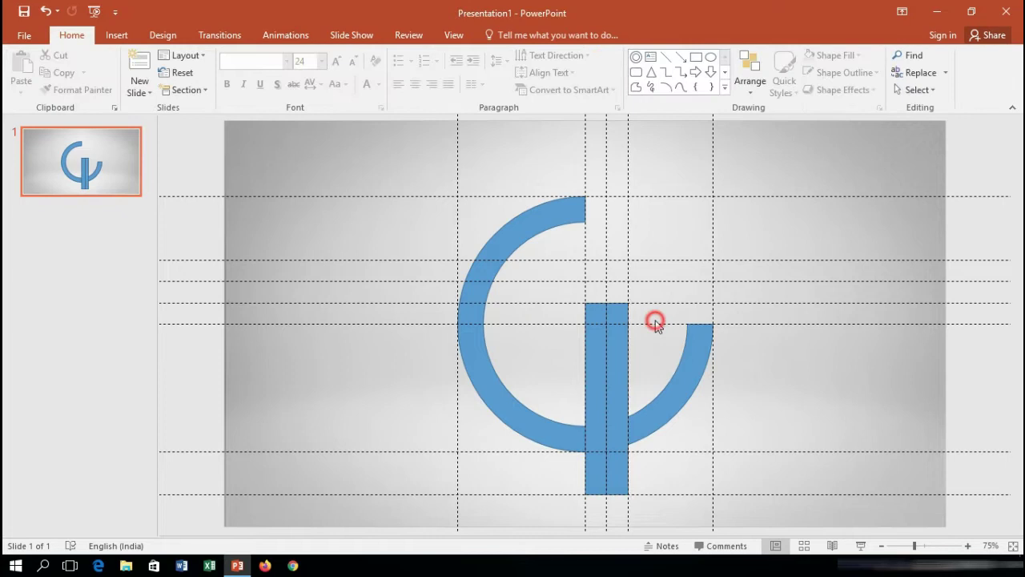
# Duplicate a bar, rotate it horizontal, and fit it above the stem from centre to the arc's right edge.
pyautogui.click(616, 350)
pyautogui.click(780, 378)
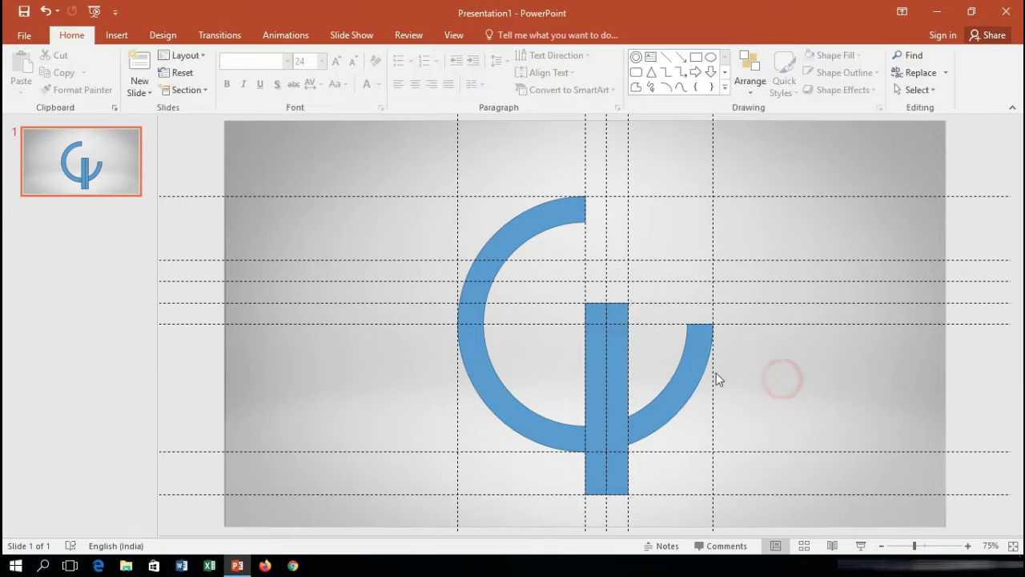
pyautogui.click(618, 342)
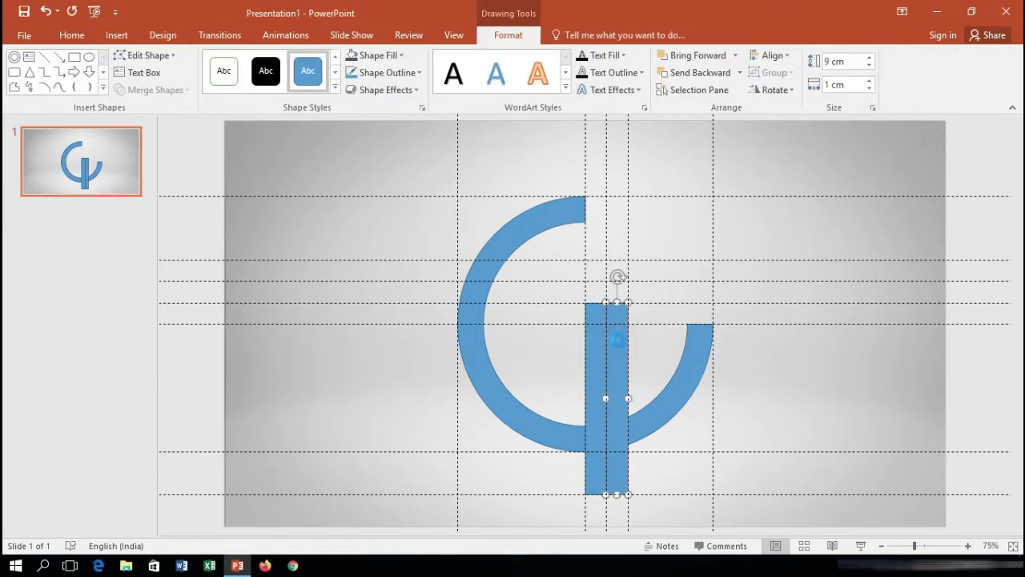
pyautogui.hotkey('ctrl', 'v')
pyautogui.moveTo(628, 283)
pyautogui.mouseDown()
pyautogui.moveTo(685, 303)
pyautogui.moveTo(735, 406)
pyautogui.mouseUp()
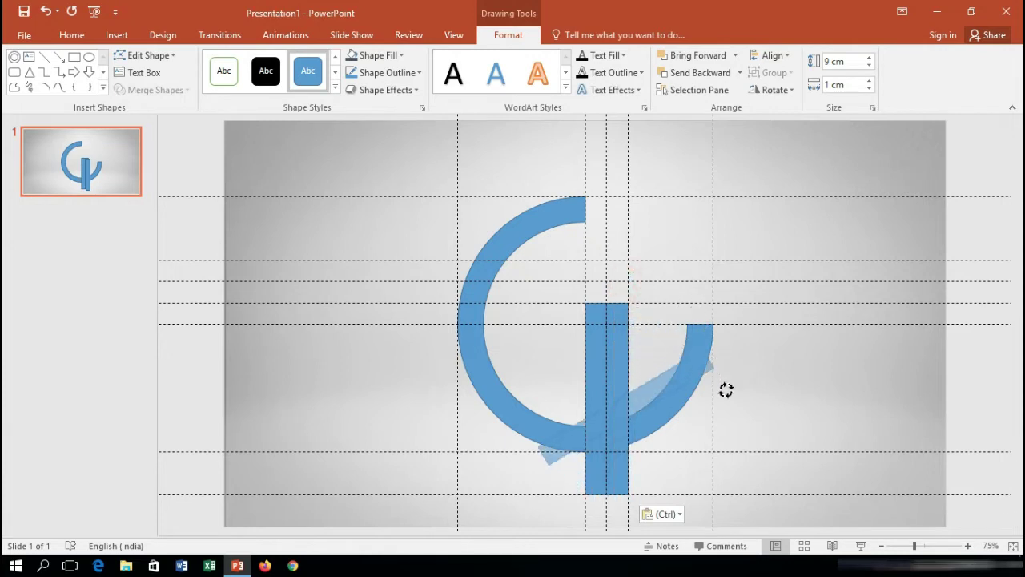
pyautogui.moveTo(735, 412)
pyautogui.mouseDown()
pyautogui.moveTo(721, 264)
pyautogui.moveTo(710, 264)
pyautogui.mouseUp()
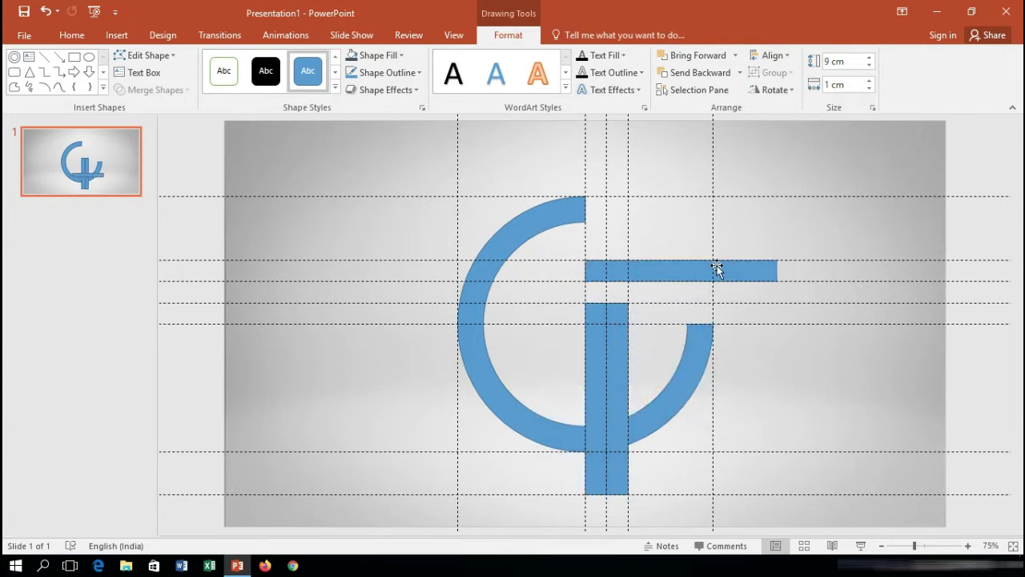
pyautogui.moveTo(778, 270); pyautogui.dragTo(713, 270)
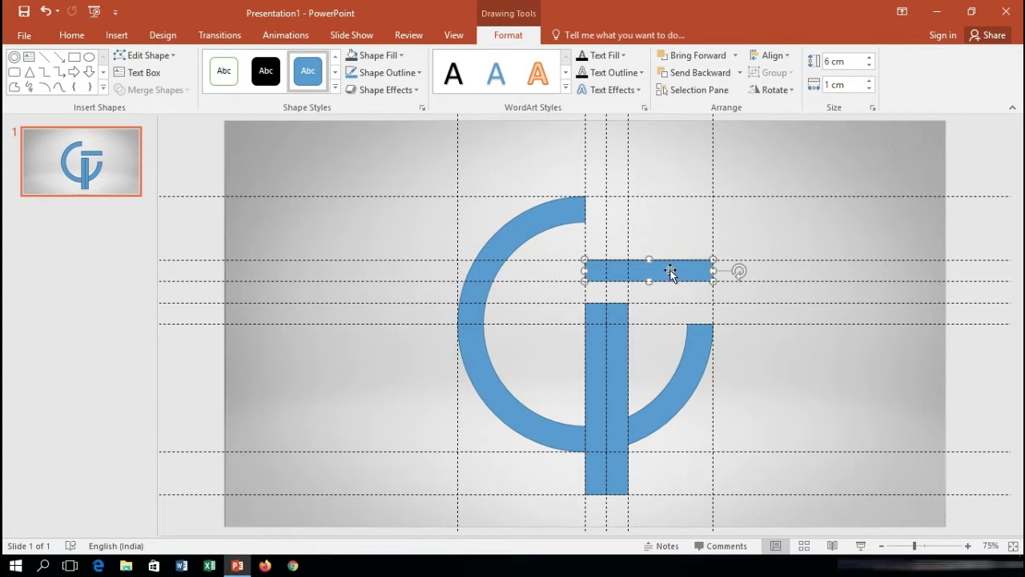
pyautogui.click(817, 389)
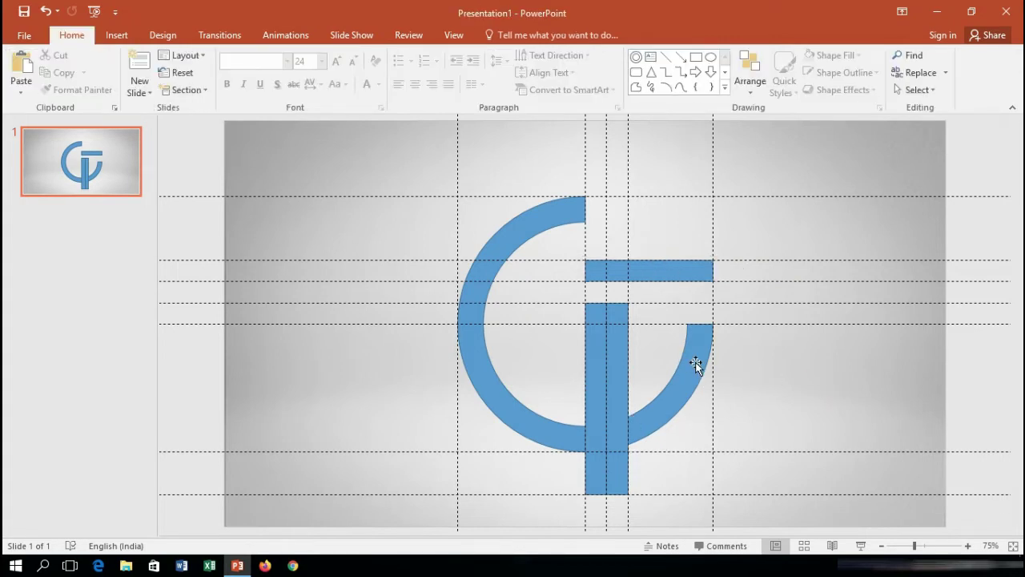
# Subtract the right vertical bar's footprint from the arc.
pyautogui.click(695, 362)
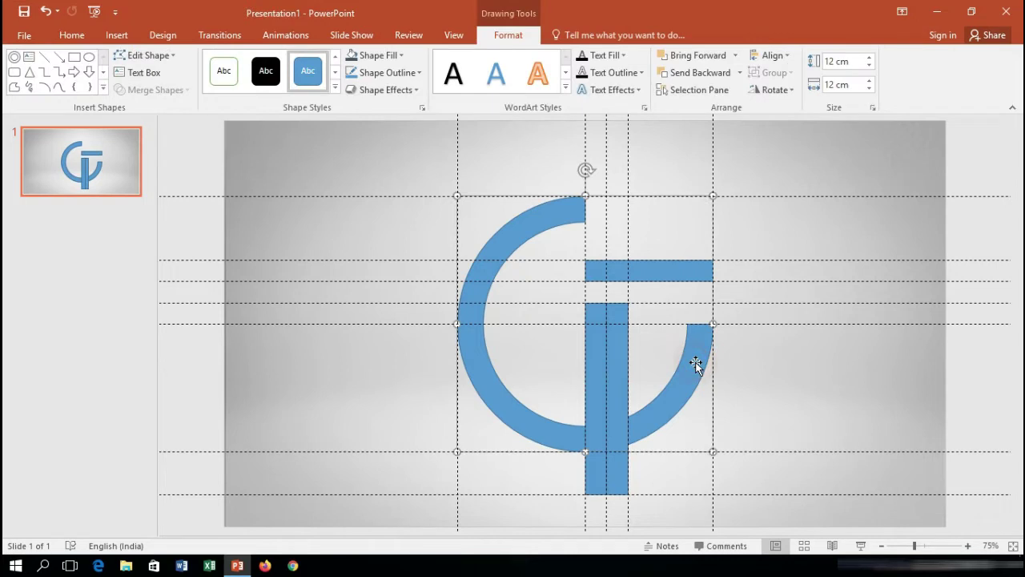
pyautogui.keyDown('shift'); pyautogui.click(616, 360); pyautogui.keyUp('shift')
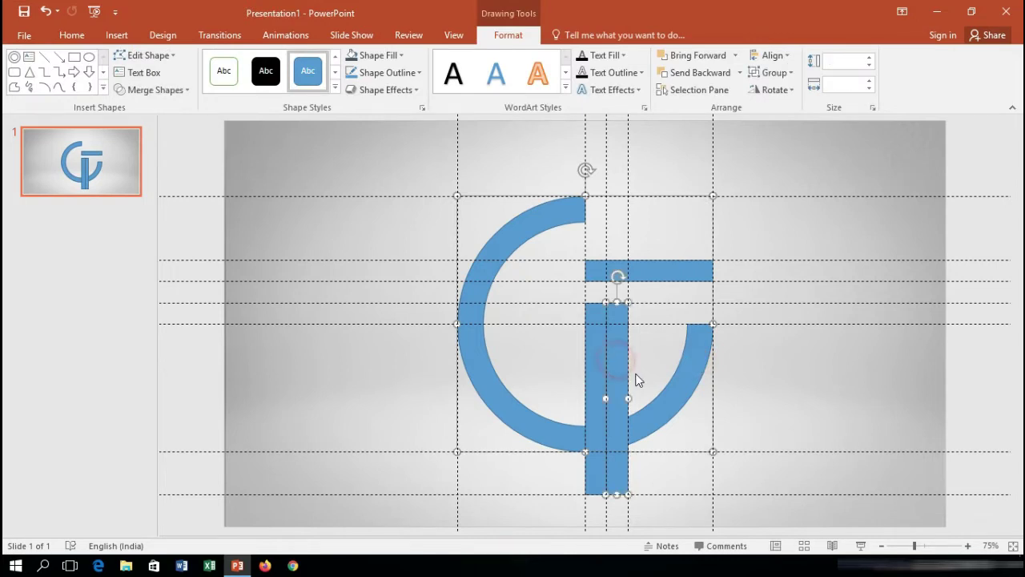
pyautogui.click(144, 90)
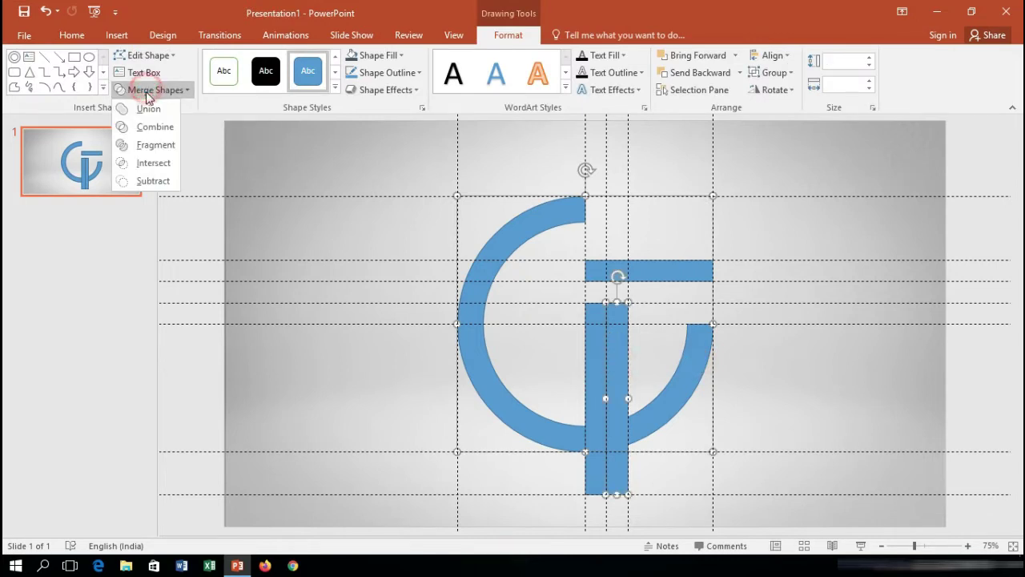
pyautogui.click(147, 182)
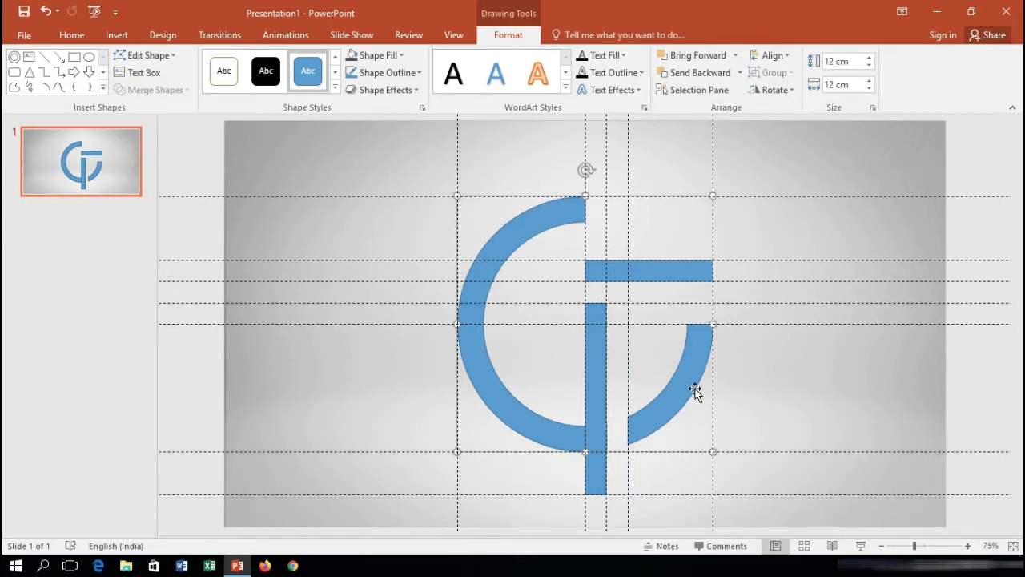
pyautogui.click(778, 405)
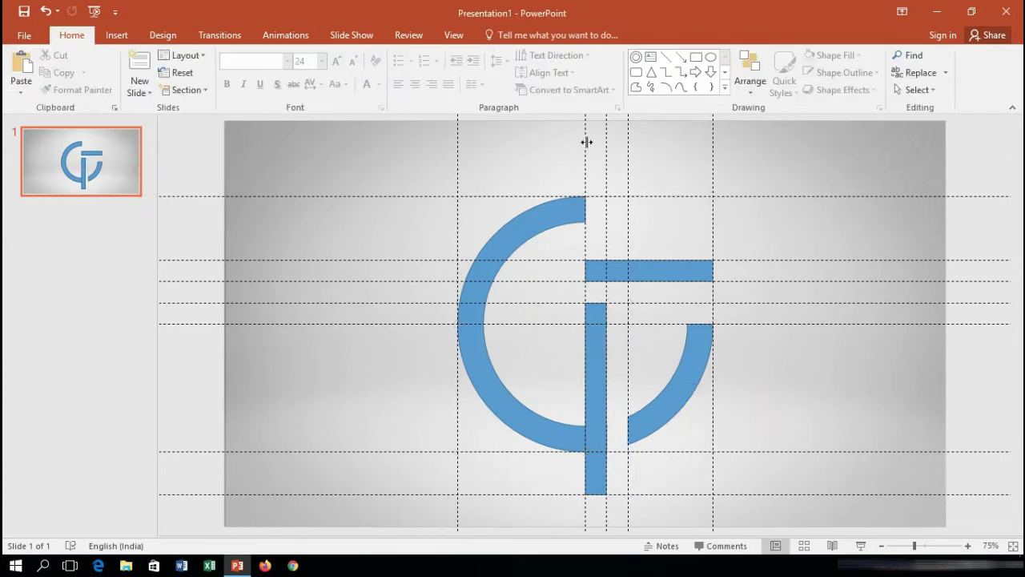
# Copy the horizontal bar lower down, then union all pieces into one 12 × 14 cm shape.
pyautogui.click(662, 272)
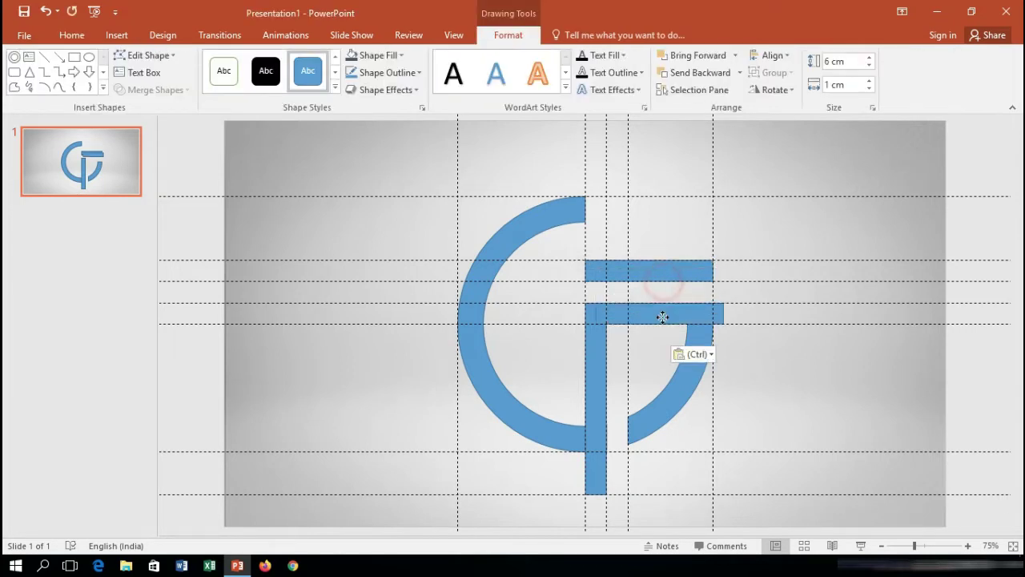
pyautogui.moveTo(659, 272); pyautogui.dragTo(659, 314)
pyautogui.click(787, 376)
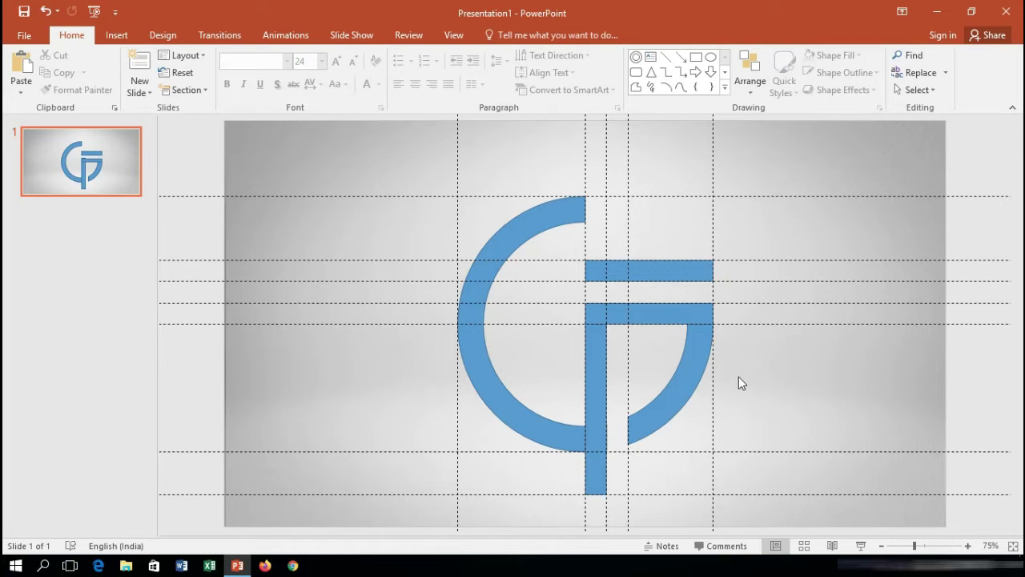
pyautogui.hotkey('ctrl', 'a')
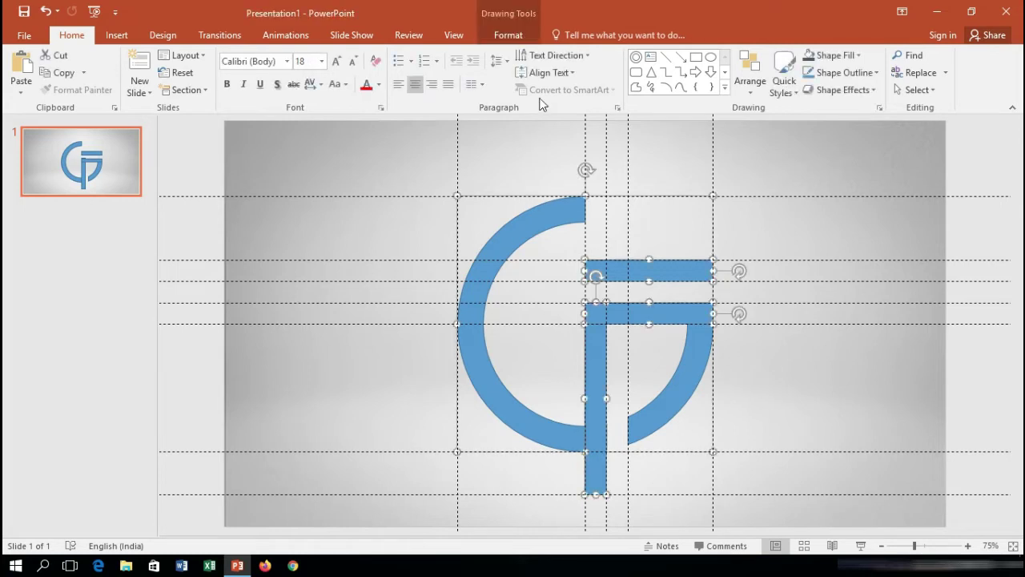
pyautogui.click(508, 35)
pyautogui.click(185, 95)
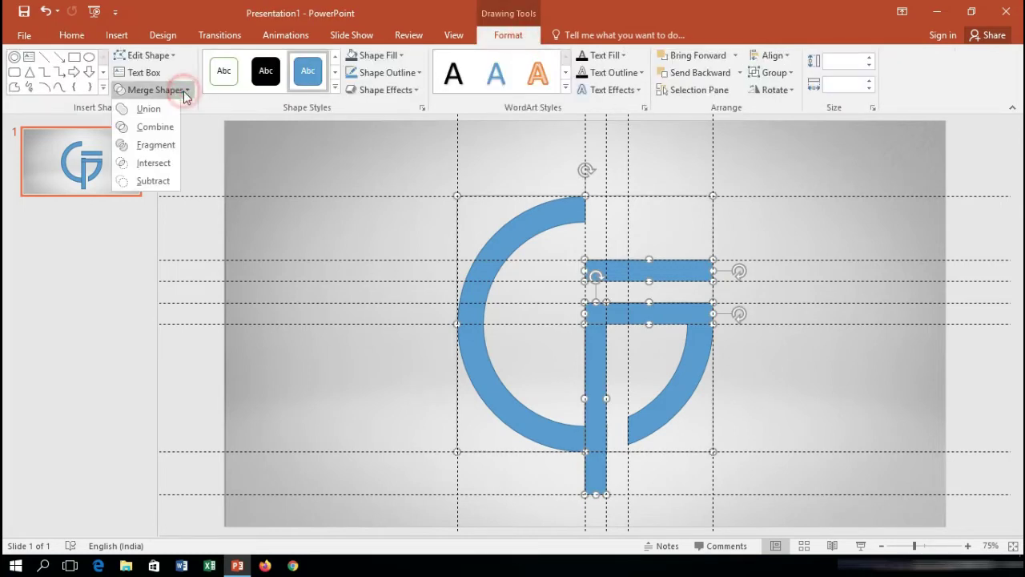
pyautogui.click(166, 107)
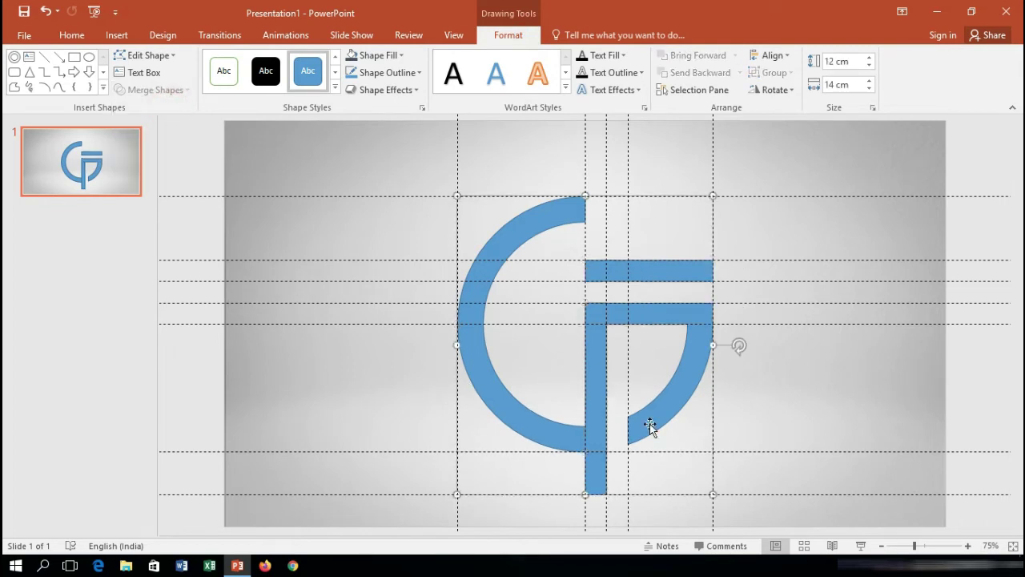
pyautogui.click(834, 385)
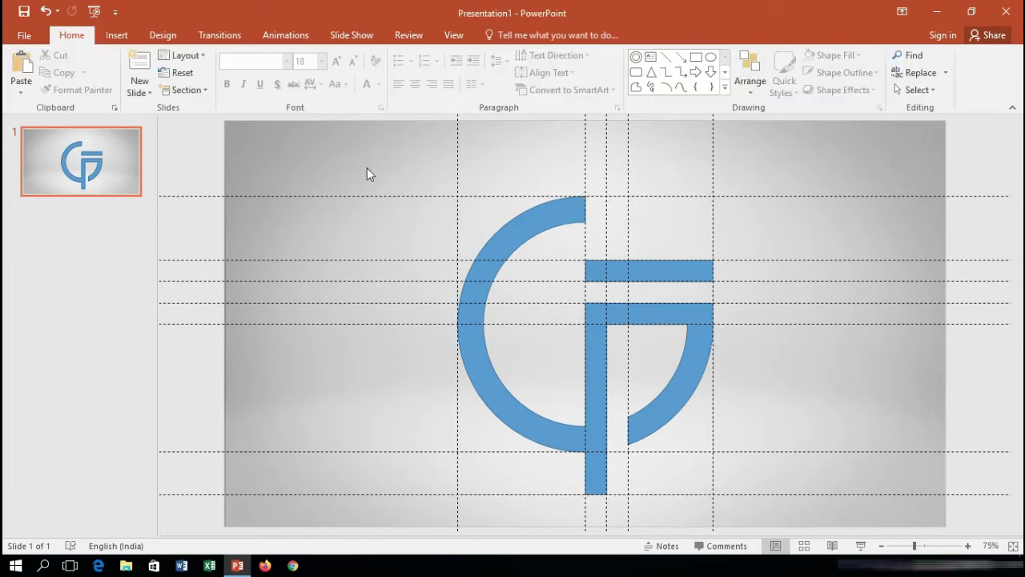
# Draw a thin vertical bar inside the G, set against the left side of the stem.
pyautogui.click(532, 222)
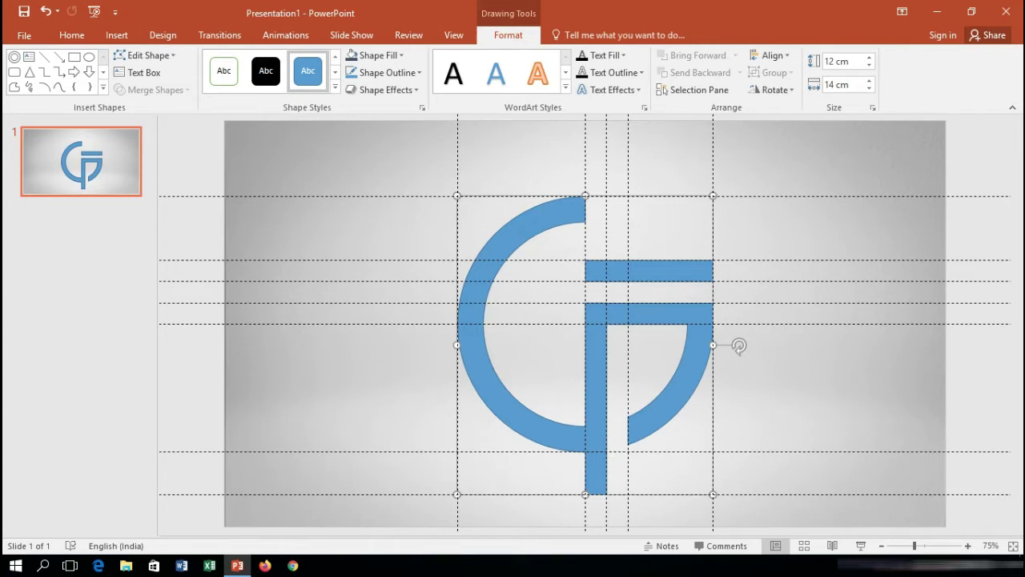
pyautogui.moveTo(586, 160); pyautogui.dragTo(575, 157)
pyautogui.click(74, 57)
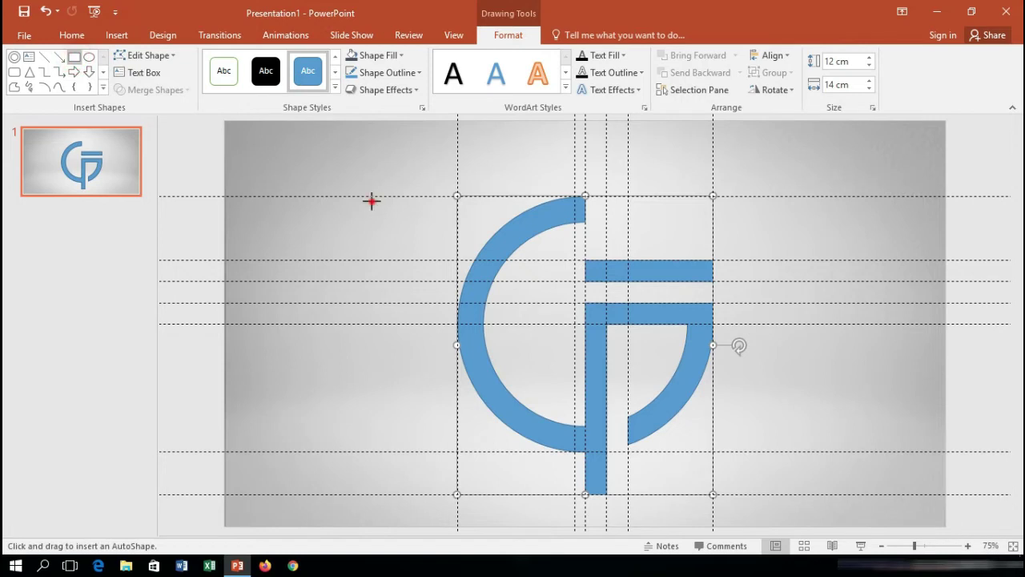
pyautogui.moveTo(370, 200)
pyautogui.mouseDown()
pyautogui.moveTo(426, 304)
pyautogui.moveTo(381, 341)
pyautogui.mouseUp()
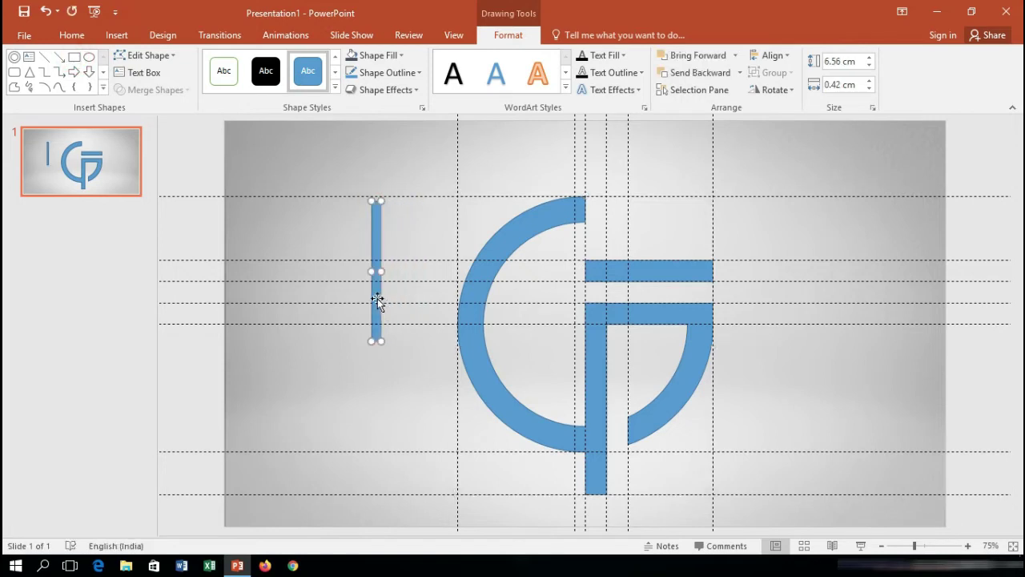
pyautogui.moveTo(377, 300); pyautogui.dragTo(580, 403)
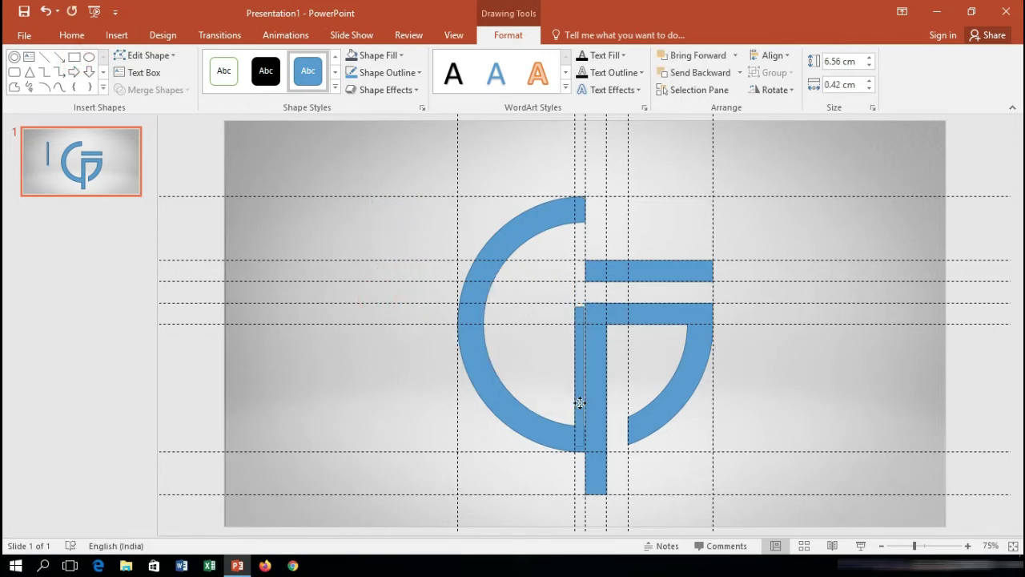
pyautogui.moveTo(581, 400); pyautogui.dragTo(580, 398)
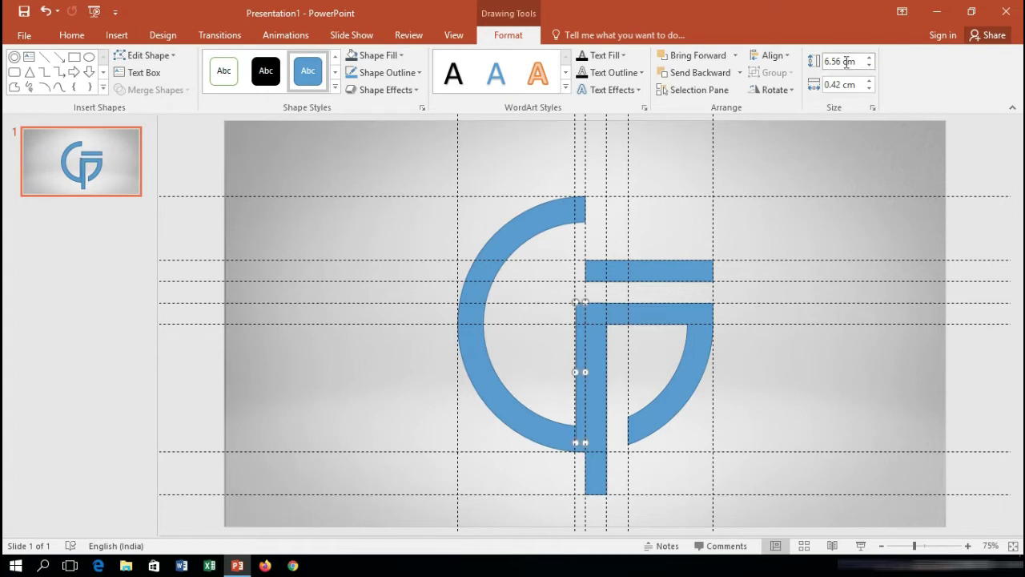
# Make the bar 0.5 cm wide and extend it down to the G's lower end.
pyautogui.click(843, 60)
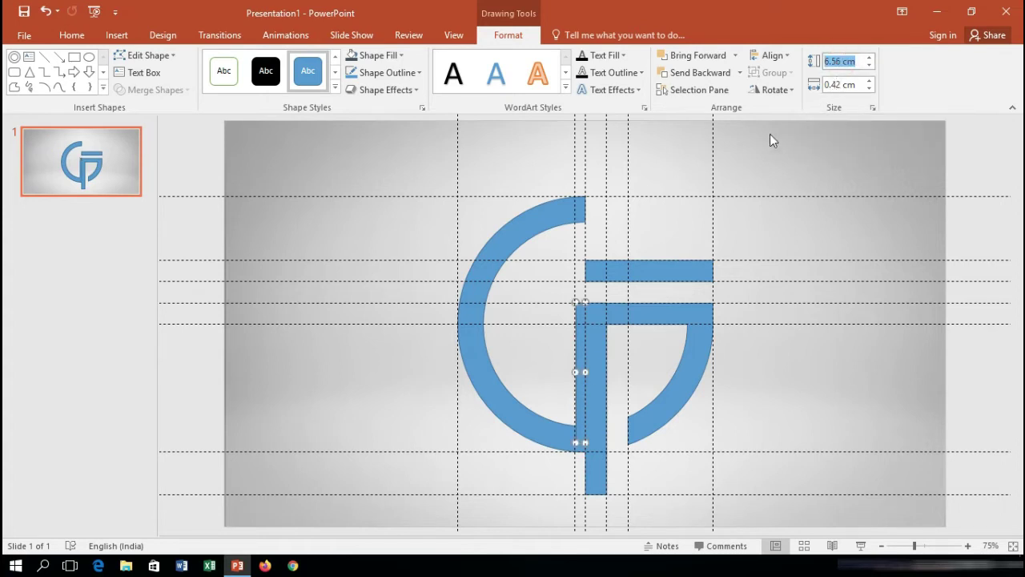
pyautogui.click(870, 82)
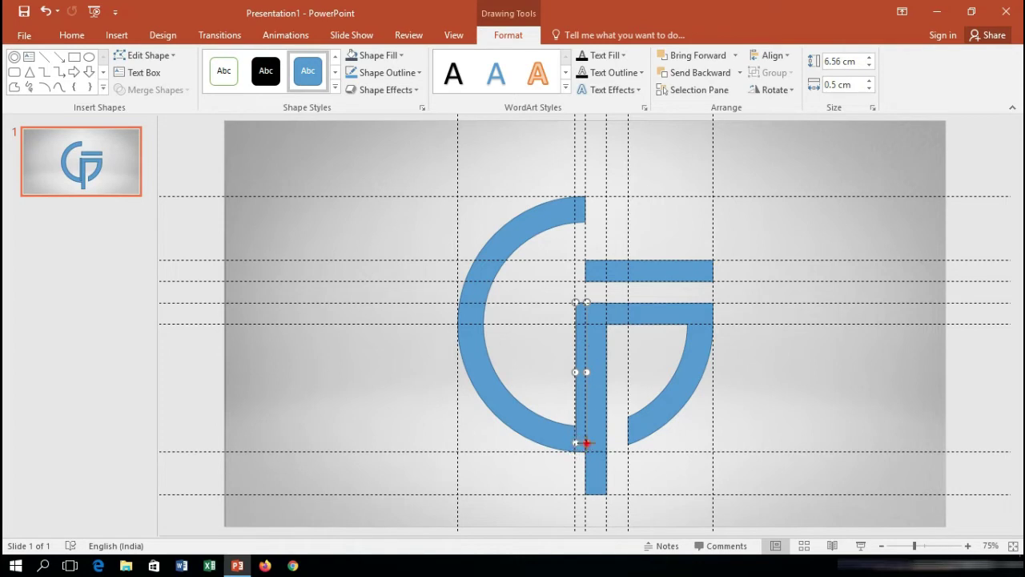
pyautogui.moveTo(585, 442); pyautogui.dragTo(585, 455)
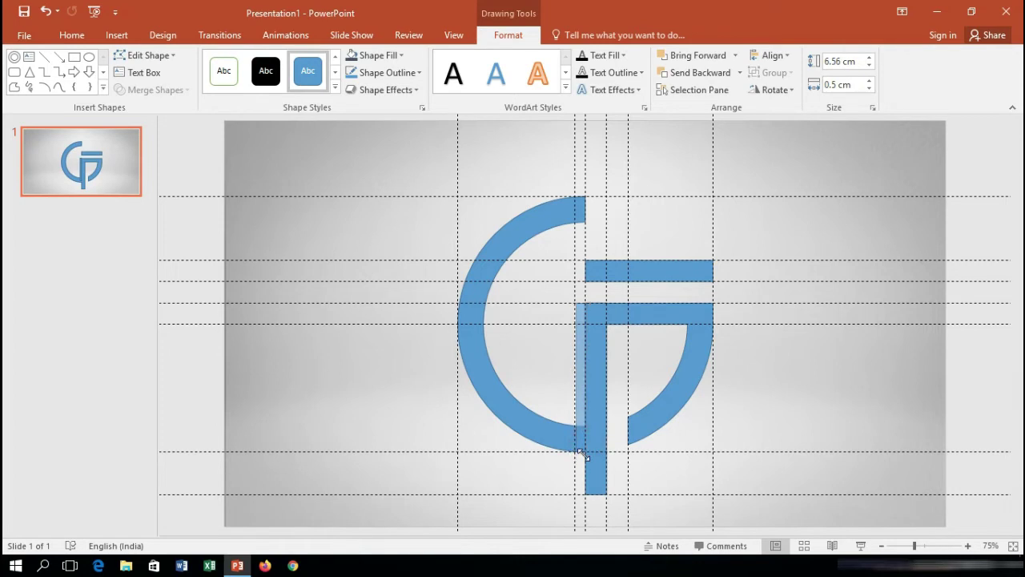
pyautogui.click(731, 416)
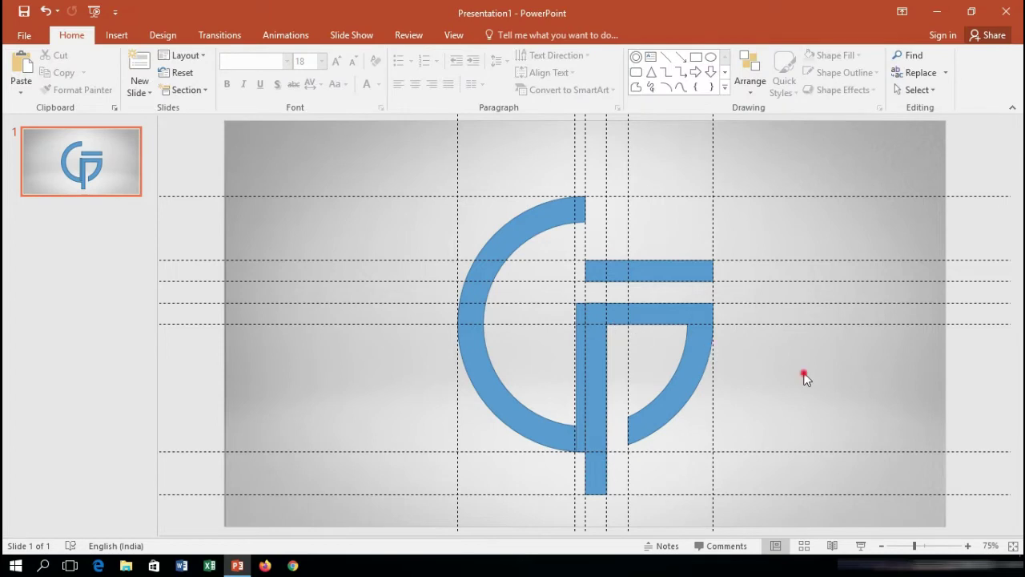
# Fill the merged GP logo black.
pyautogui.click(621, 313)
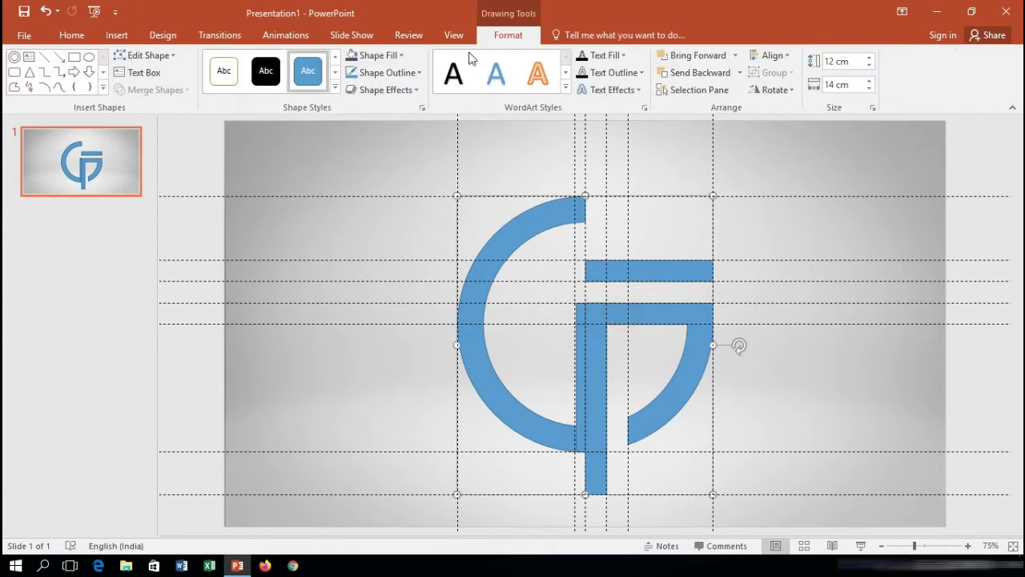
pyautogui.click(402, 56)
pyautogui.click(364, 94)
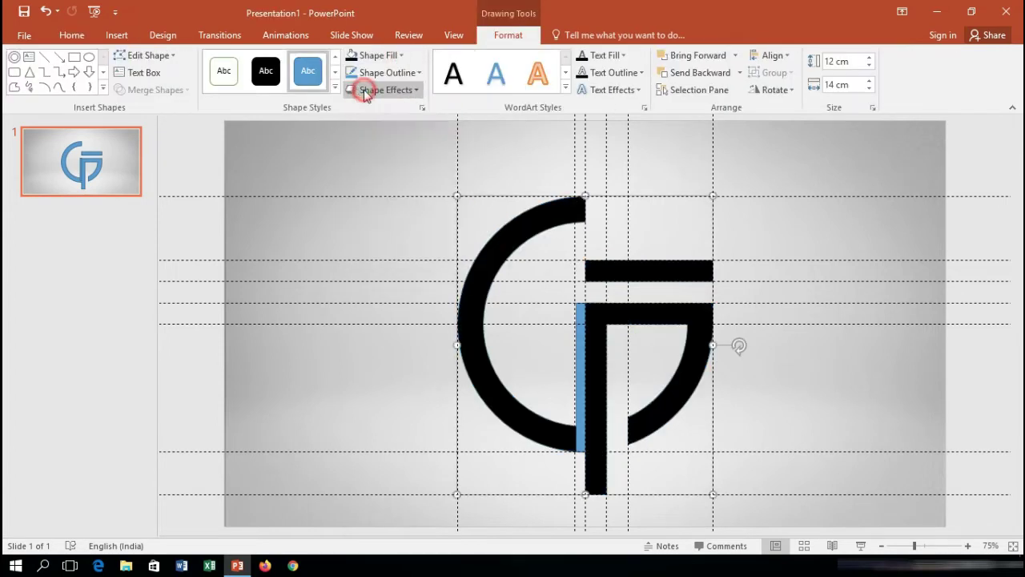
# Select the logo then the bar, and subtract the bar to cut a gap beside the stem.
pyautogui.click(582, 428)
pyautogui.click(800, 438)
pyautogui.click(572, 336)
pyautogui.click(876, 392)
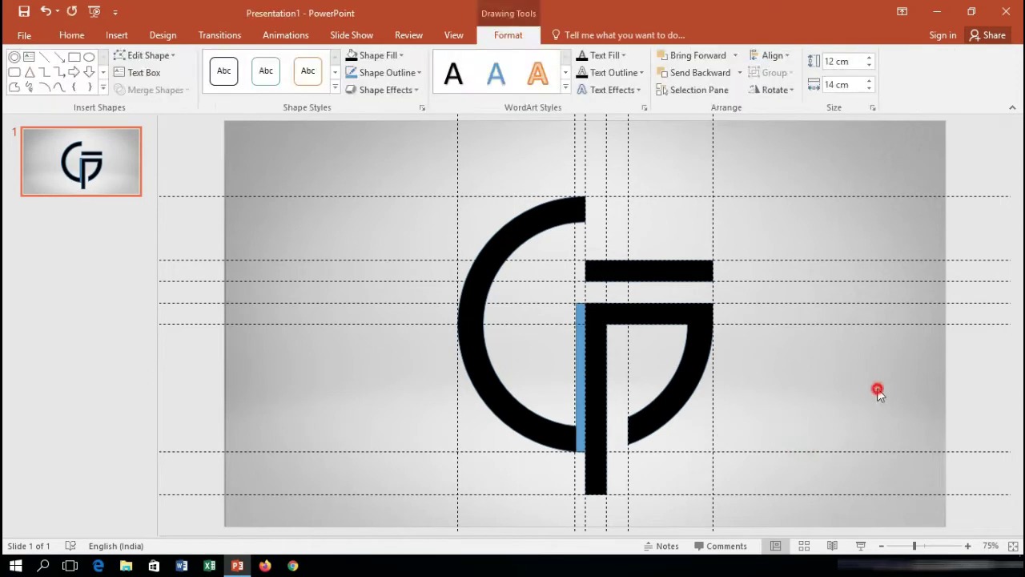
pyautogui.click(702, 327)
pyautogui.click(574, 323)
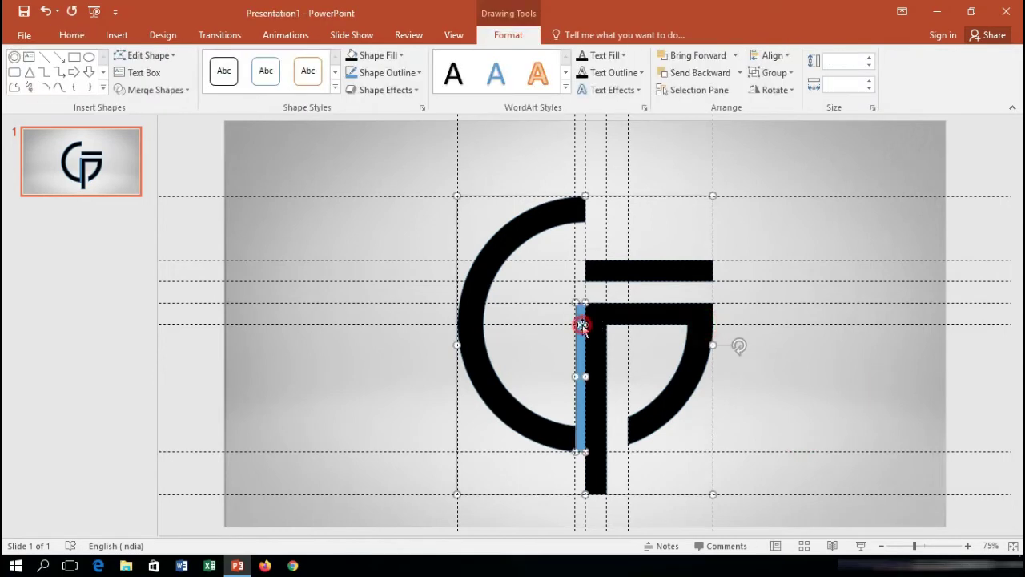
pyautogui.click(183, 90)
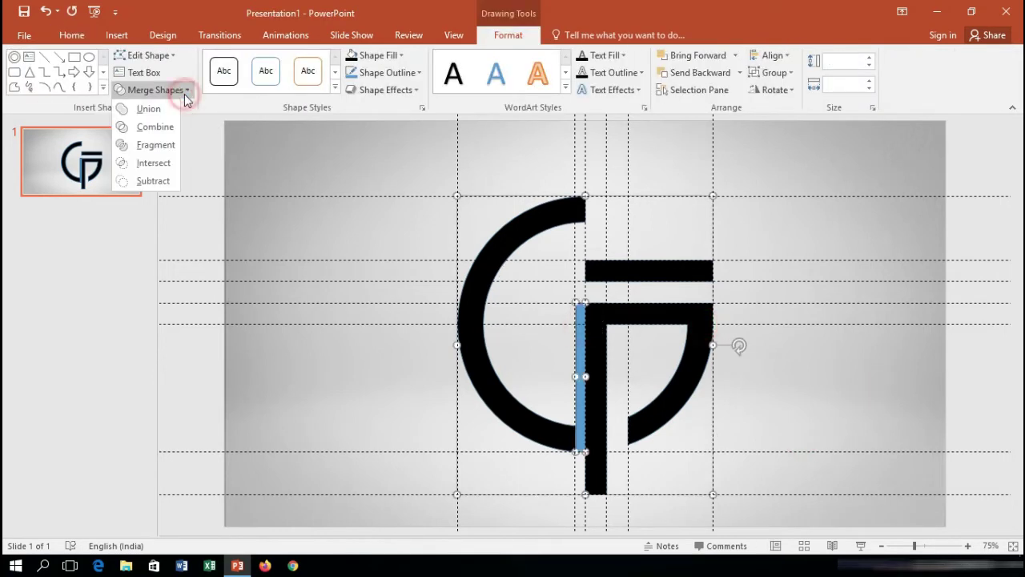
pyautogui.click(173, 183)
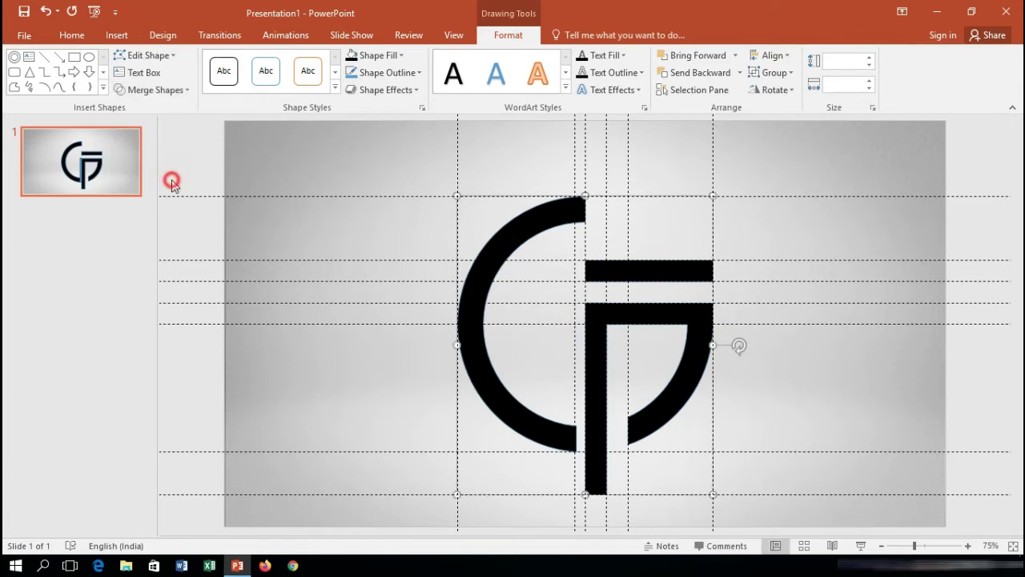
pyautogui.click(821, 367)
pyautogui.click(453, 34)
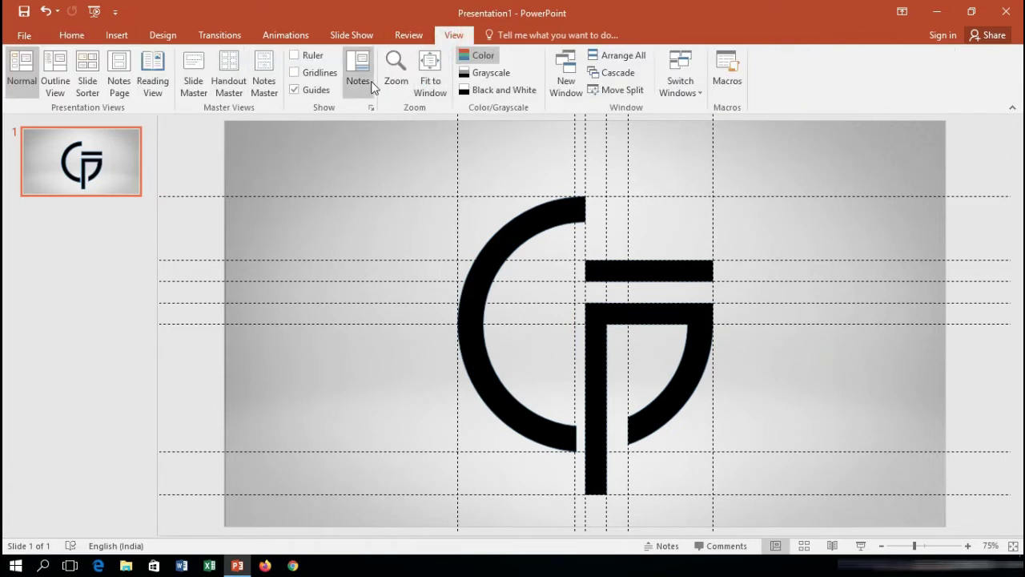
# Hide the guides, shrink the monogram to about 7.66 × 8.93 cm, and centre it on the slide.
pyautogui.click(297, 89)
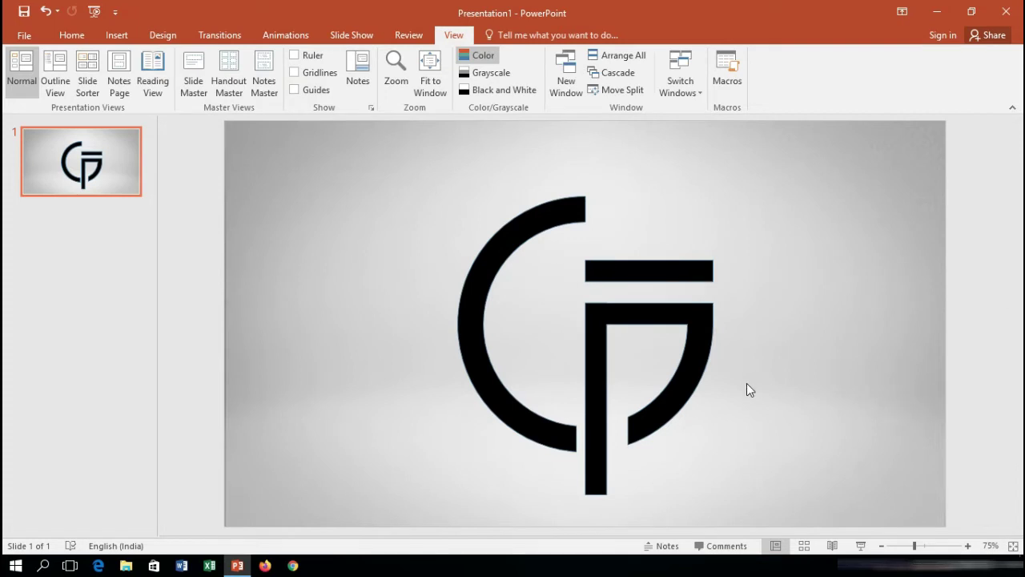
pyautogui.moveTo(688, 359); pyautogui.dragTo(684, 318)
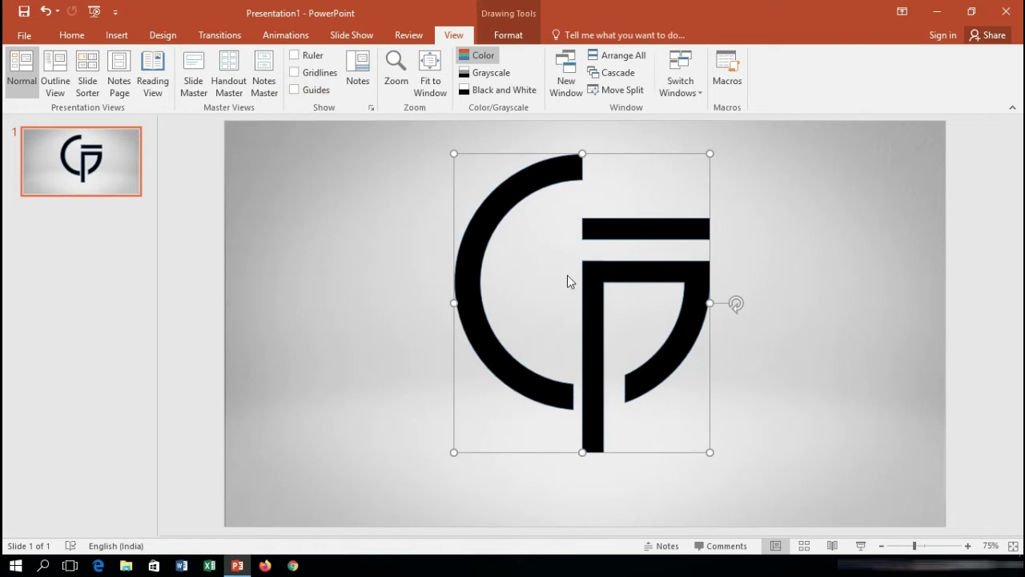
pyautogui.moveTo(712, 452); pyautogui.dragTo(617, 323)
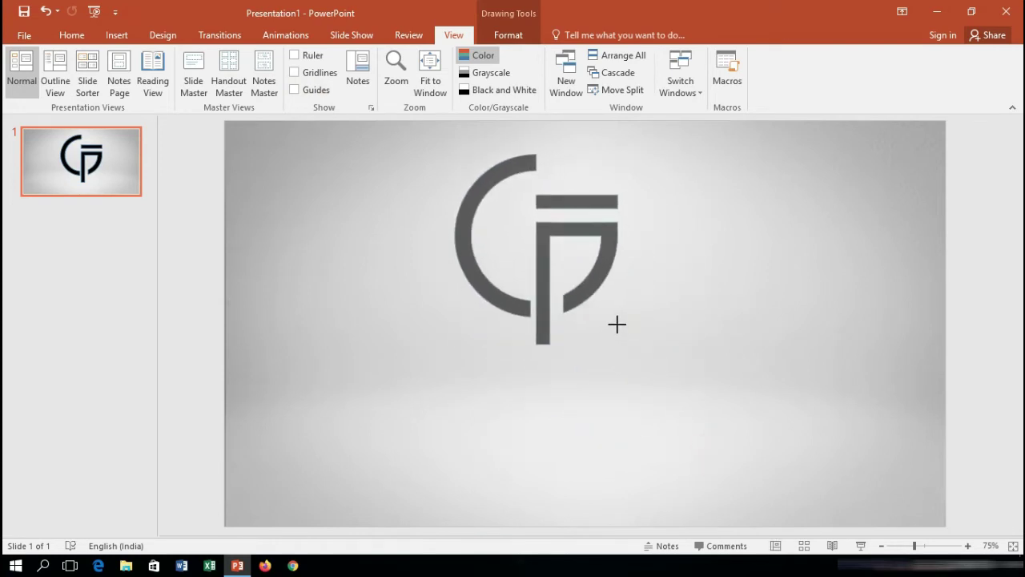
pyautogui.moveTo(600, 270)
pyautogui.mouseDown()
pyautogui.moveTo(635, 335)
pyautogui.moveTo(656, 338)
pyautogui.mouseUp()
pyautogui.click(754, 358)
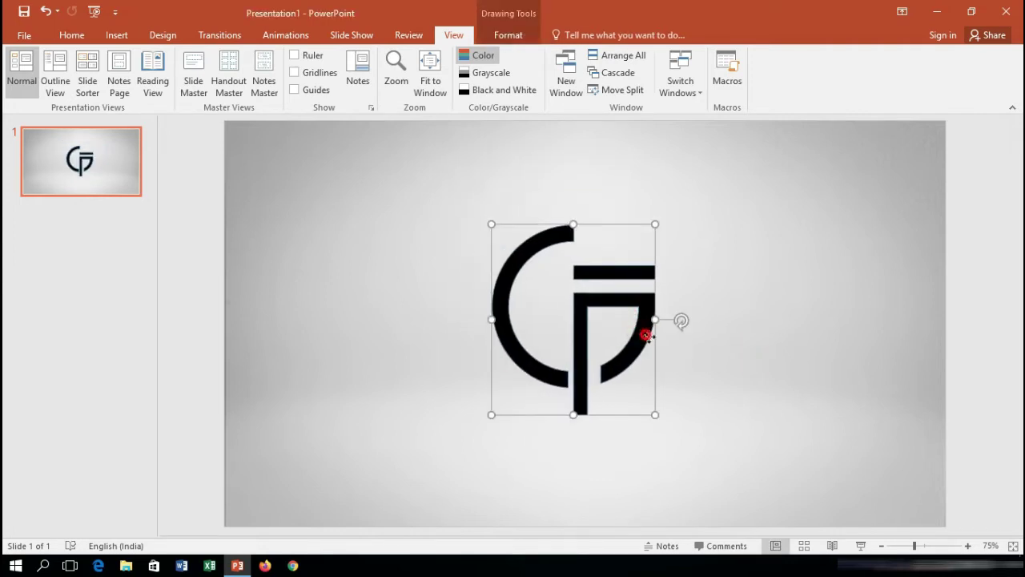
pyautogui.click(507, 37)
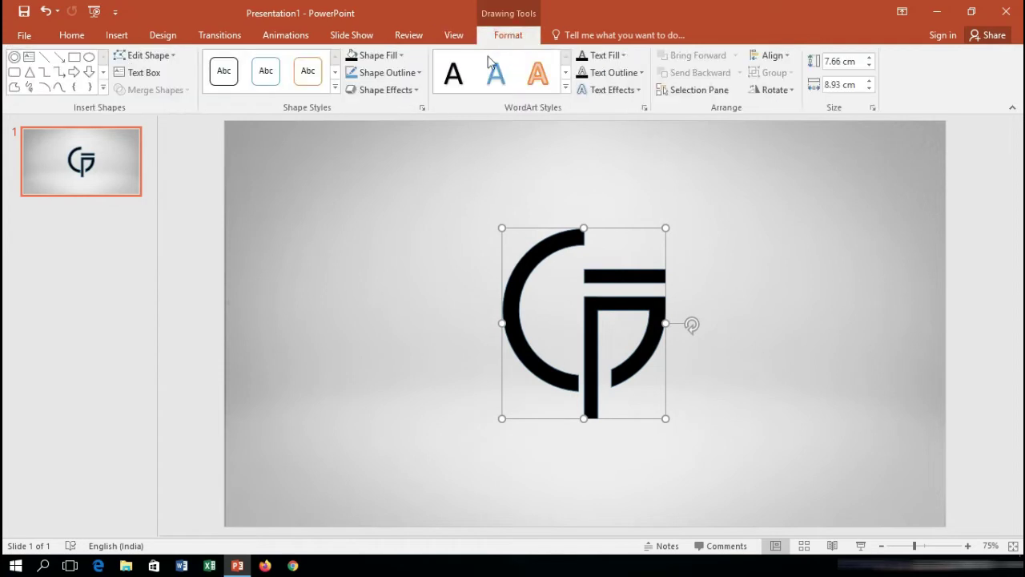
# Remove the monogram's fill and give it a black 6 pt outline.
pyautogui.click(400, 55)
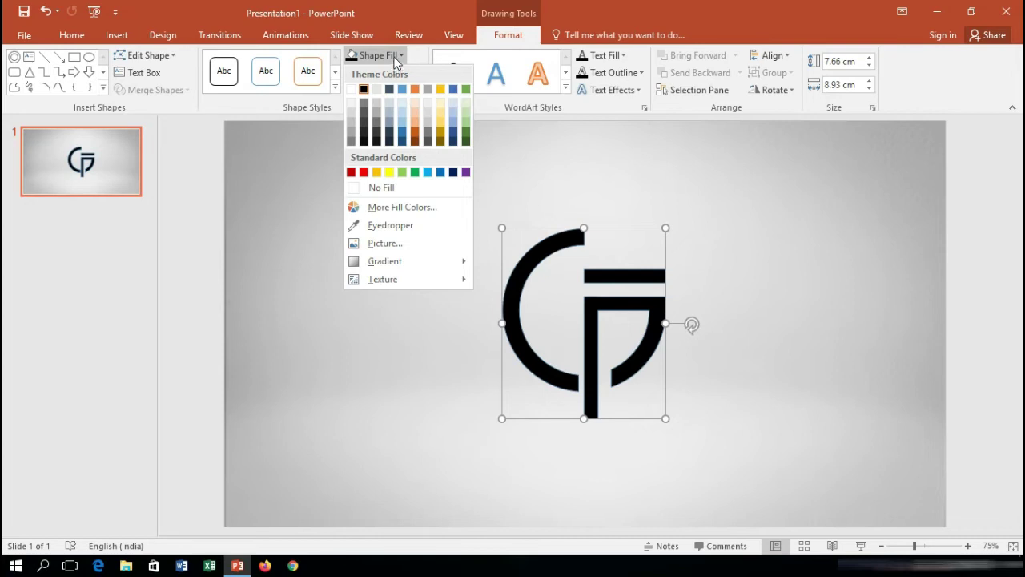
pyautogui.click(375, 192)
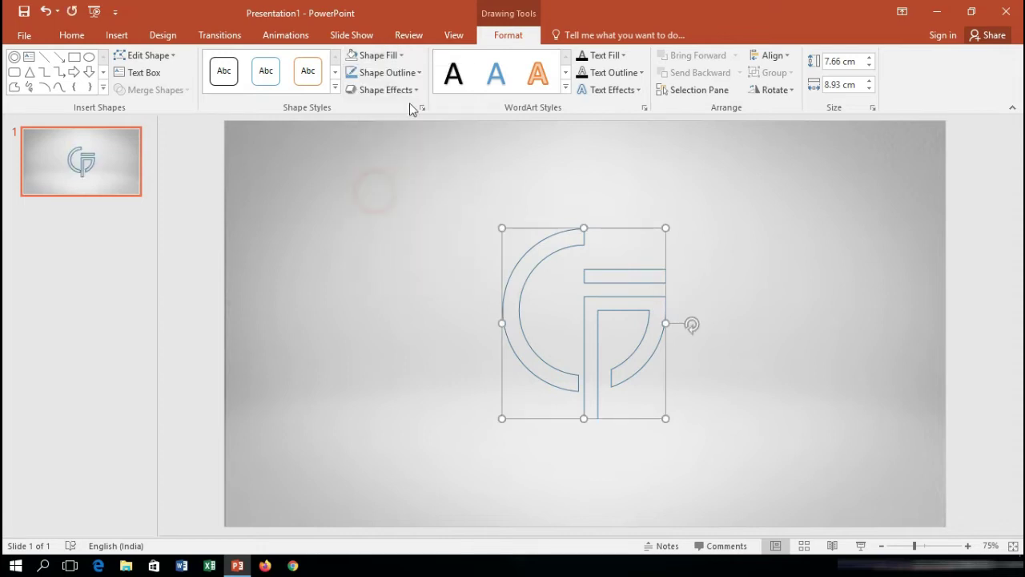
pyautogui.click(416, 73)
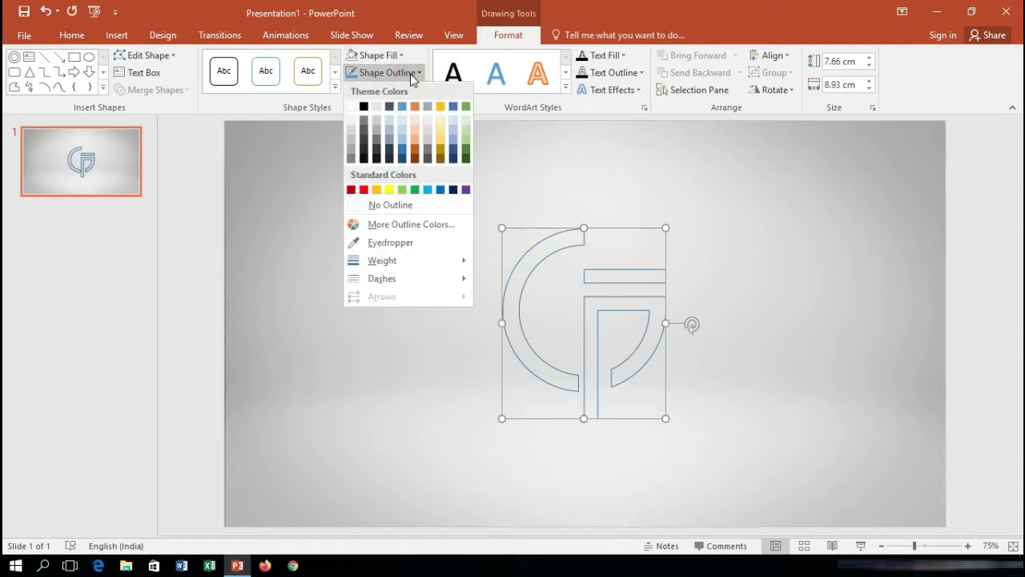
pyautogui.click(363, 106)
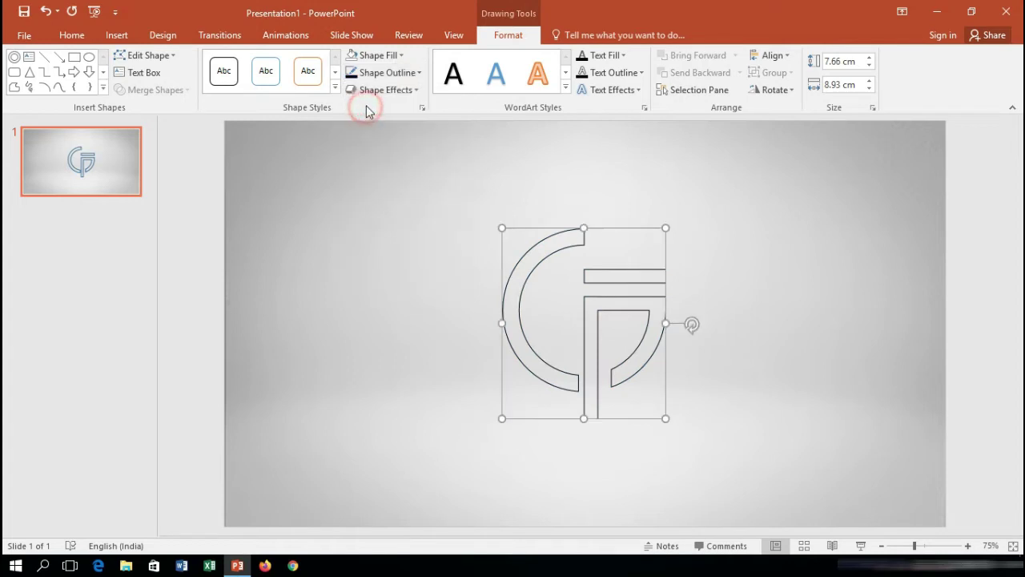
pyautogui.click(407, 73)
pyautogui.moveTo(382, 260)
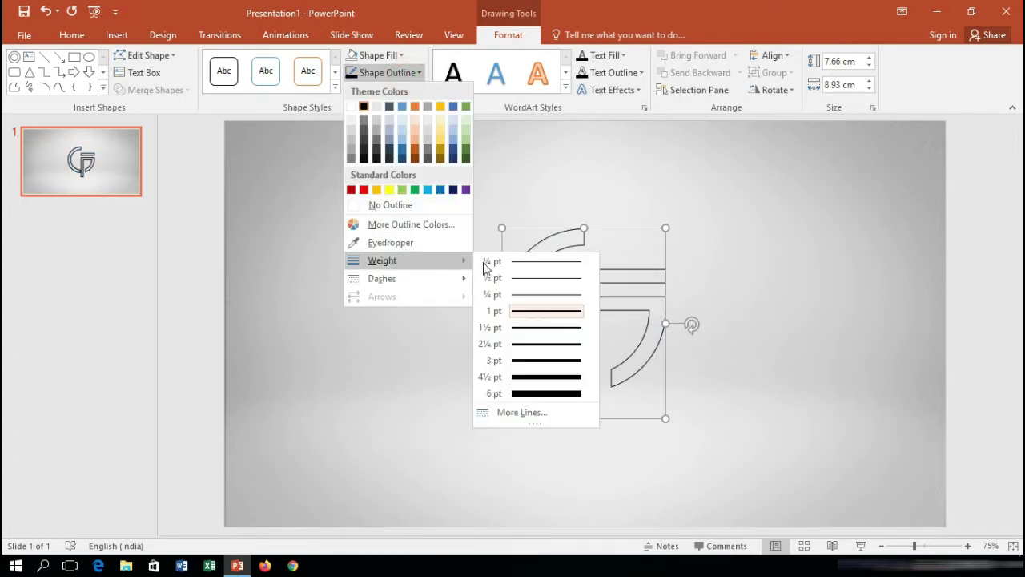
pyautogui.click(538, 393)
pyautogui.click(423, 106)
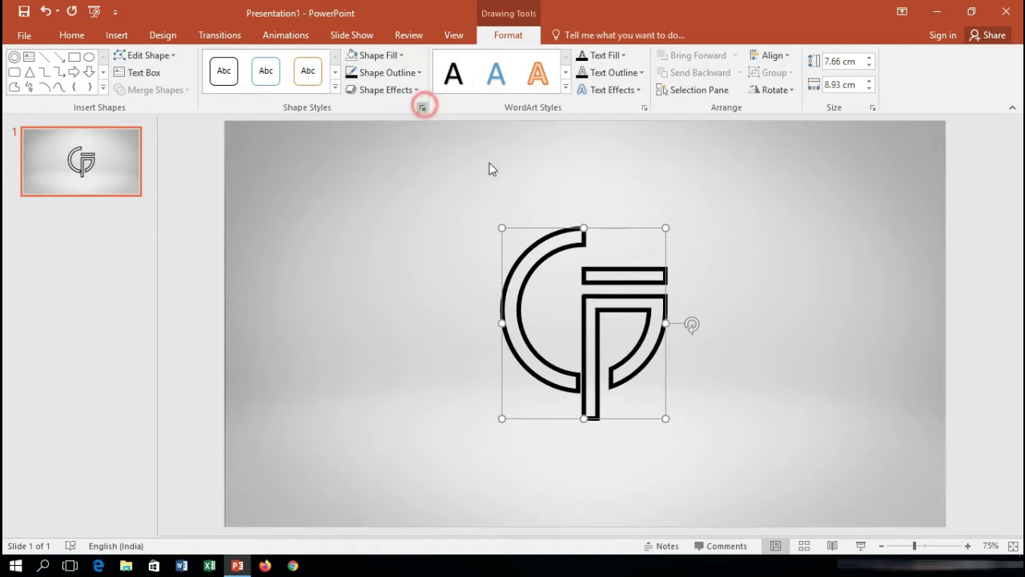
# Browse the Format Shape pane's size and effects settings, then expand the Fill & Line outline settings.
pyautogui.click(895, 178)
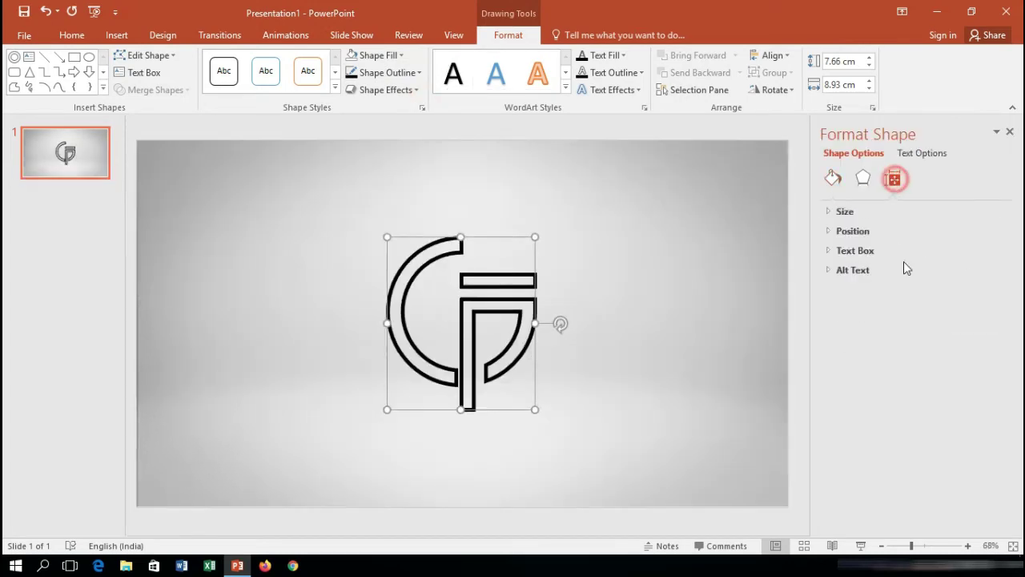
pyautogui.click(829, 211)
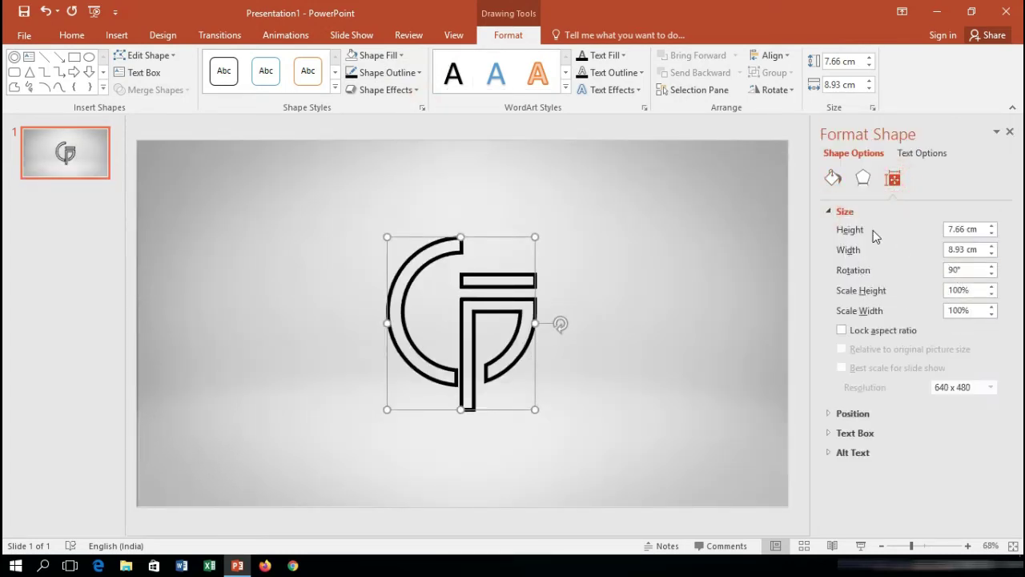
pyautogui.click(863, 178)
pyautogui.click(833, 177)
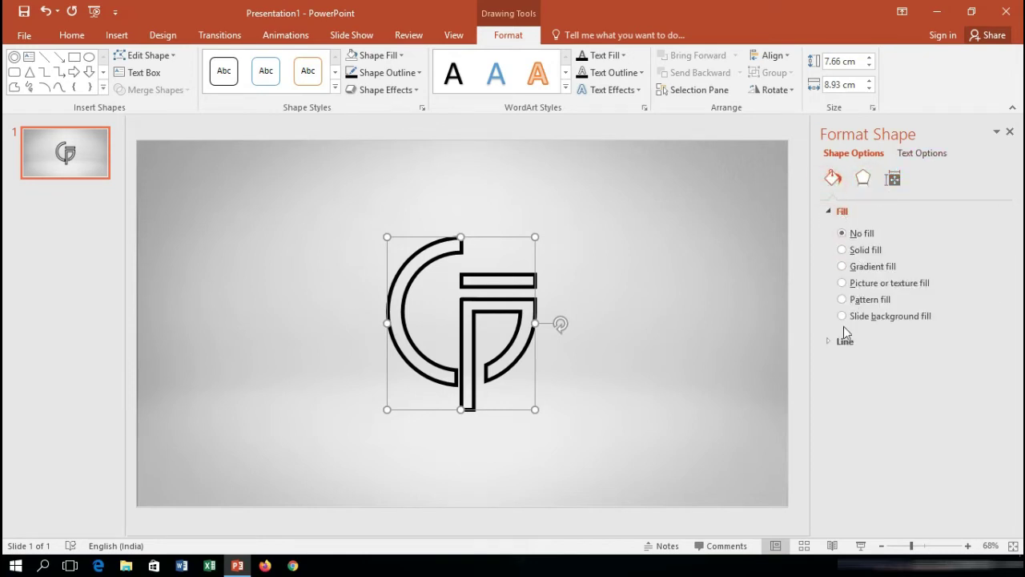
pyautogui.click(828, 341)
pyautogui.moveTo(1009, 366); pyautogui.dragTo(1009, 483)
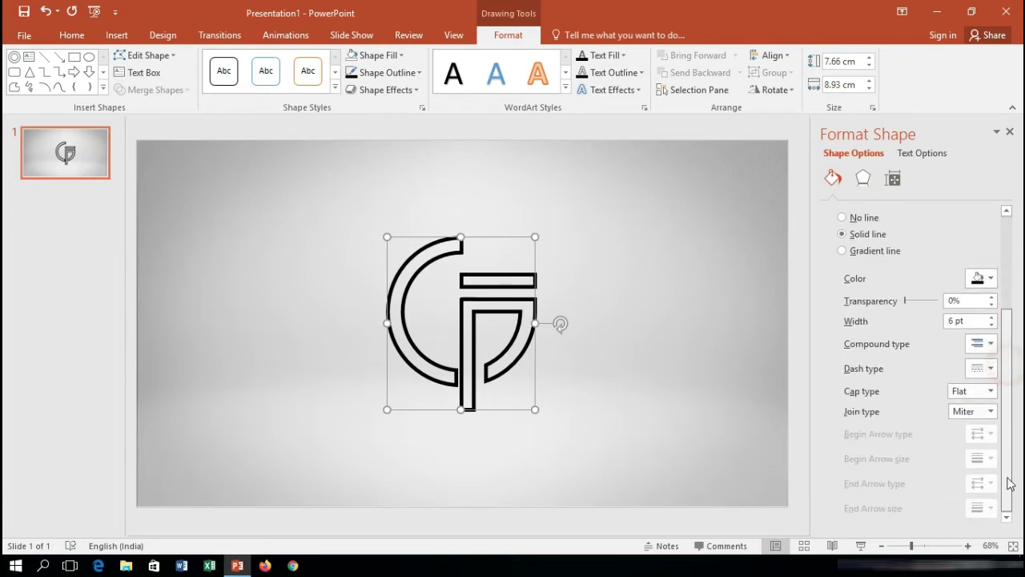
# Try thicker outline widths, then set the line width back to 6 pt.
pyautogui.click(992, 317)
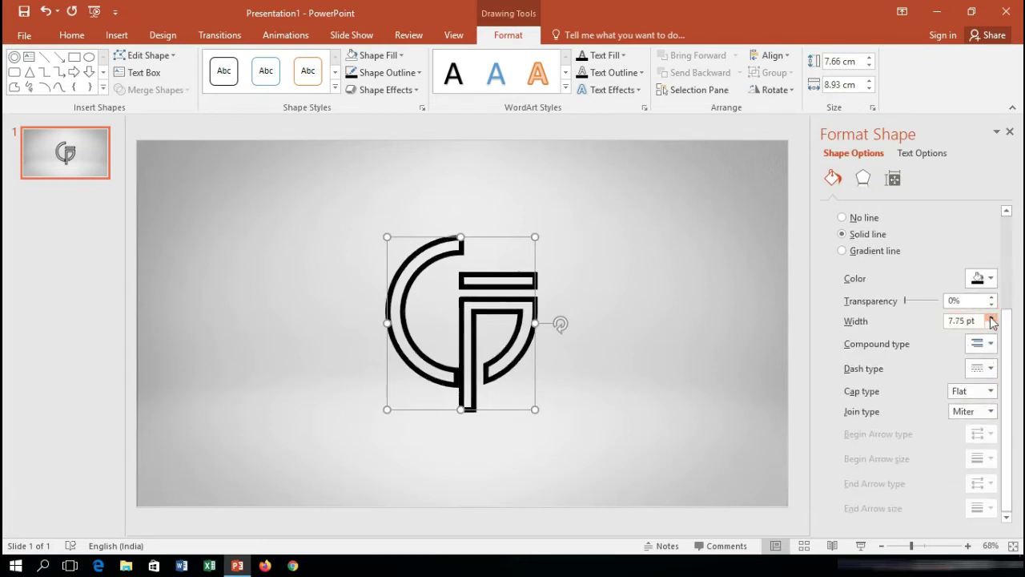
pyautogui.click(992, 319)
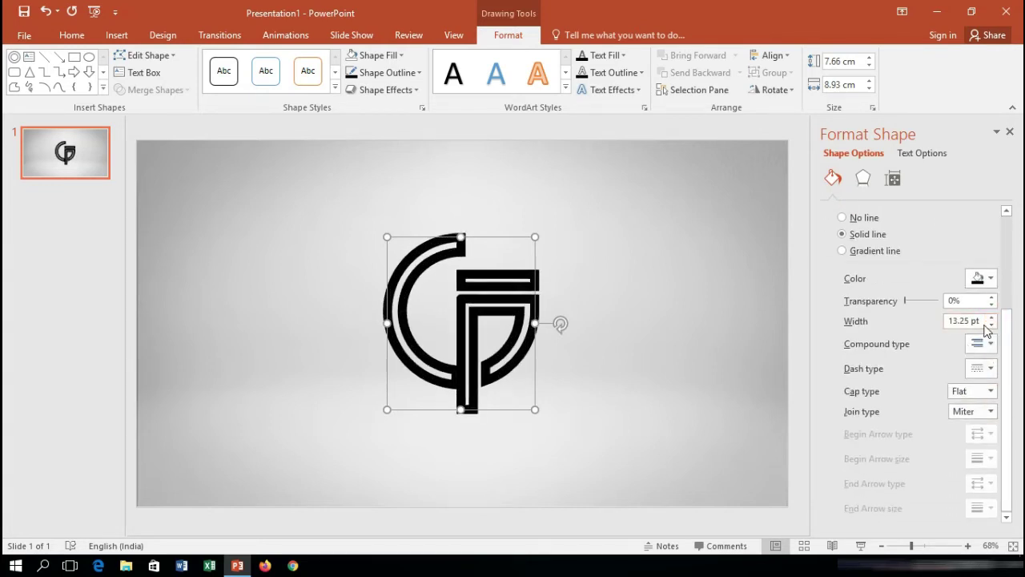
pyautogui.click(983, 321)
pyautogui.write('6')
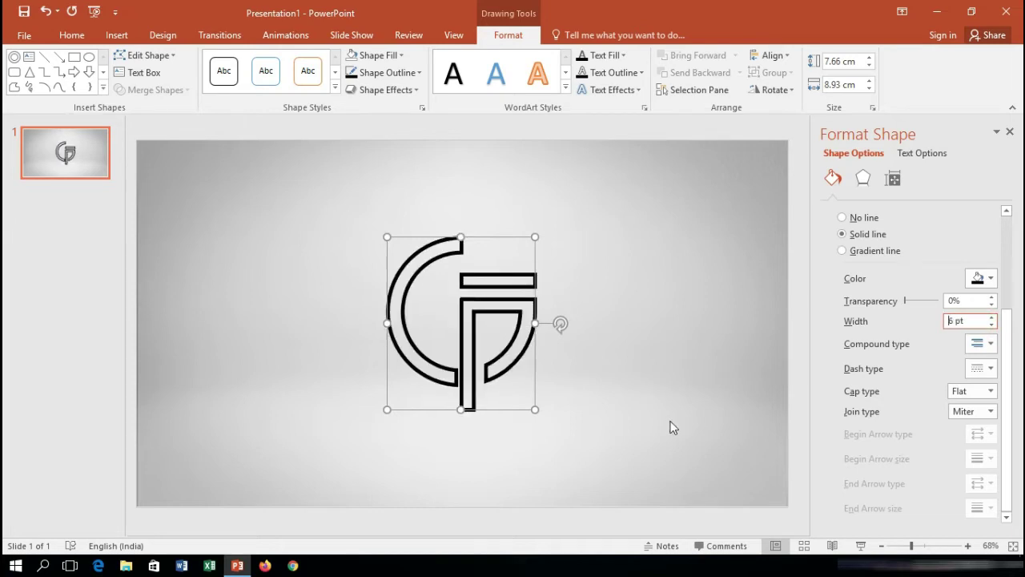
pyautogui.click(678, 368)
pyautogui.click(490, 311)
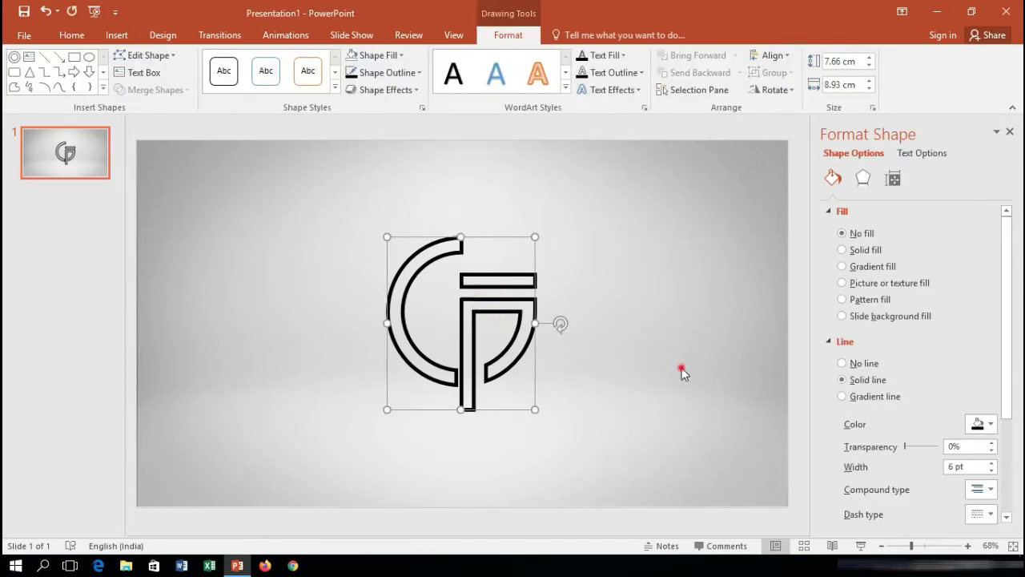
pyautogui.click(681, 368)
# Give the GP logo a picture fill using a first downloaded image.
pyautogui.click(498, 301)
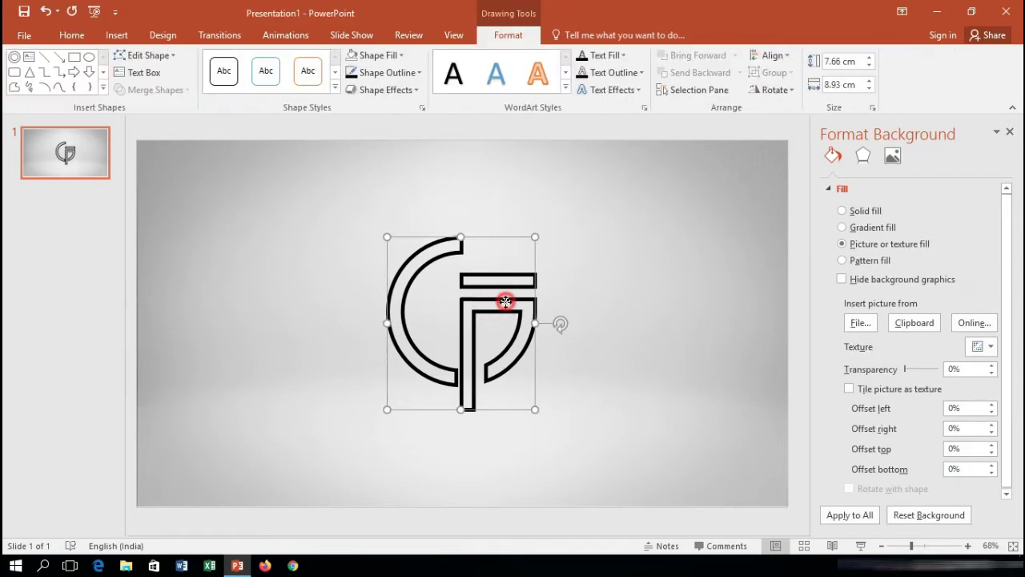
pyautogui.click(669, 355)
pyautogui.click(498, 303)
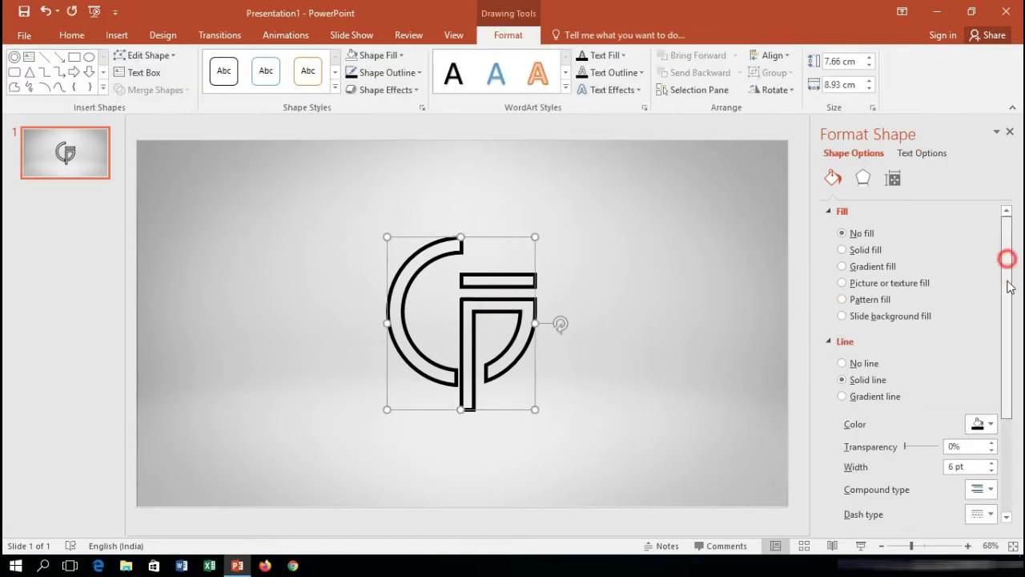
pyautogui.moveTo(1007, 259)
pyautogui.mouseDown()
pyautogui.moveTo(1007, 292)
pyautogui.moveTo(1007, 259)
pyautogui.mouseUp()
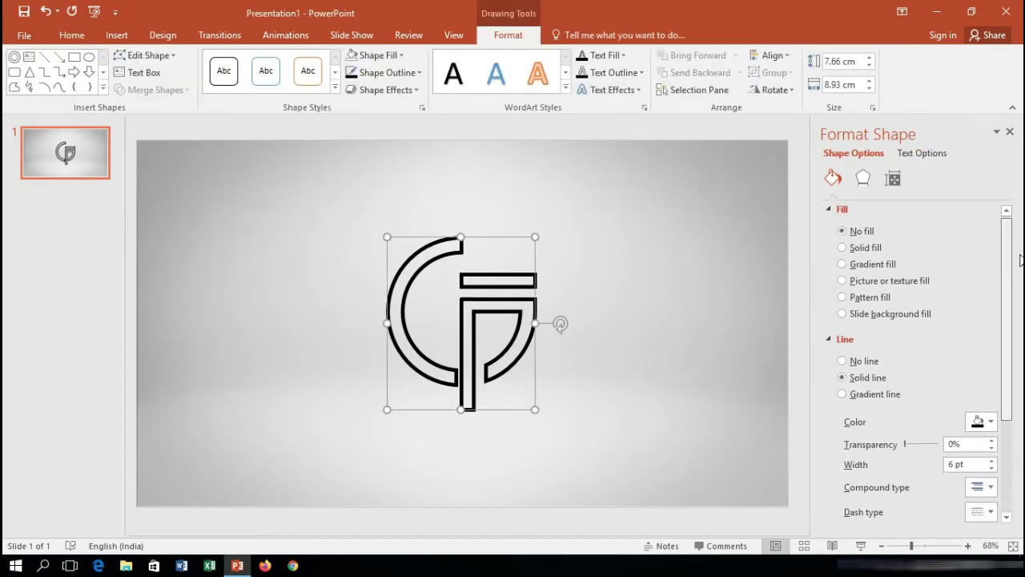
pyautogui.click(843, 283)
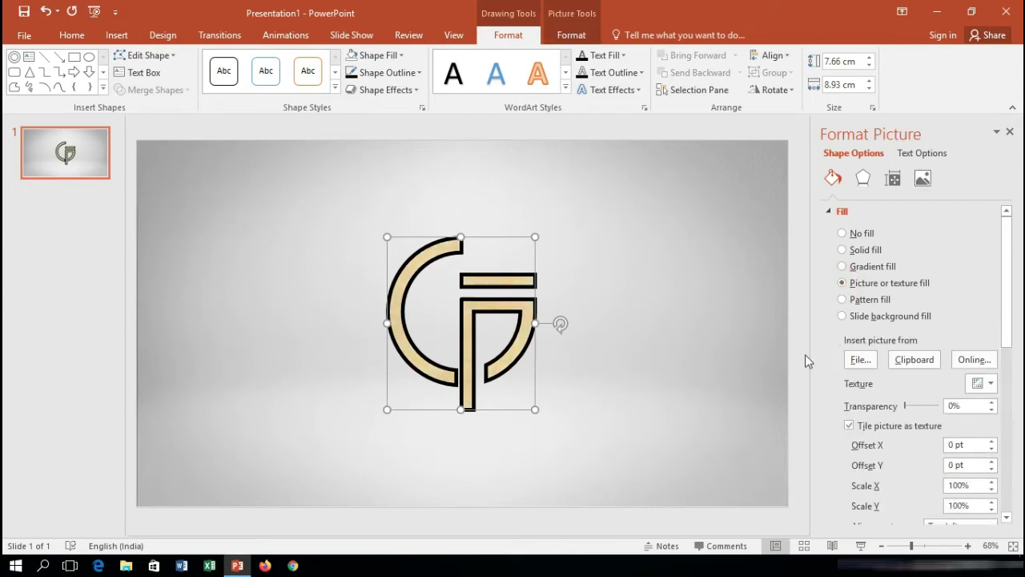
pyautogui.click(860, 359)
pyautogui.click(353, 120)
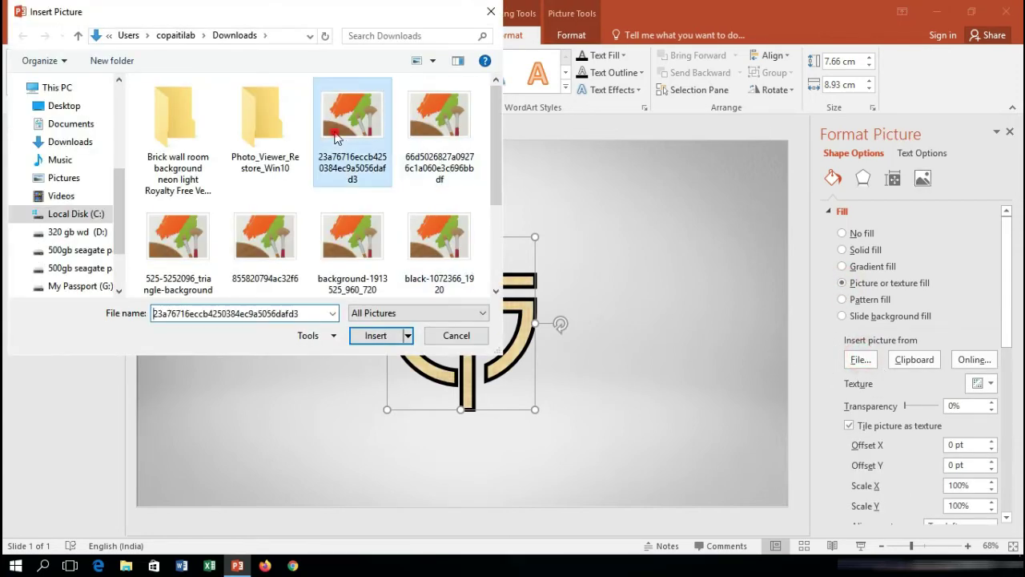
pyautogui.click(385, 335)
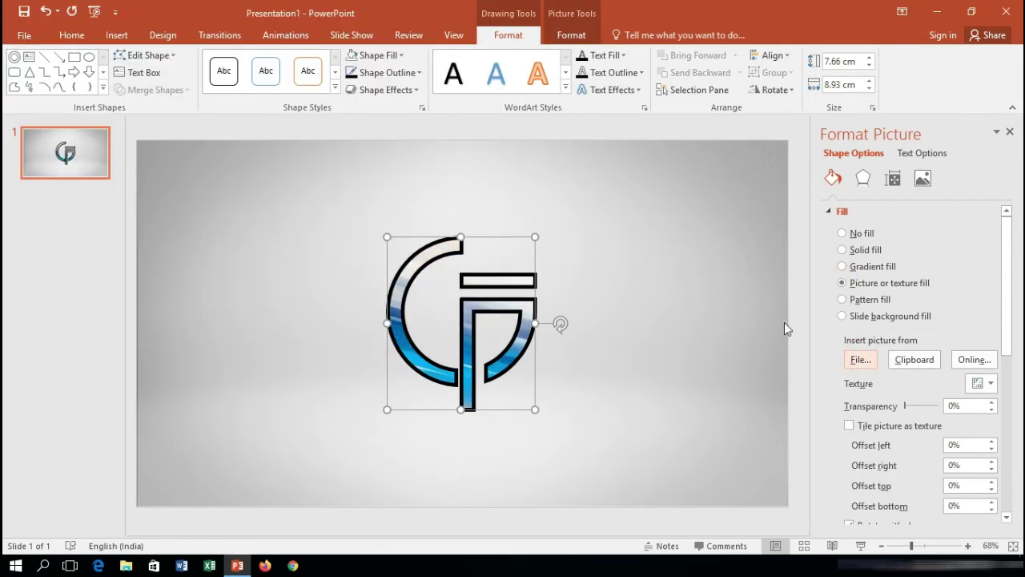
# Try other downloaded images, settling on 855820794ac32f6 as the fill.
pyautogui.click(860, 358)
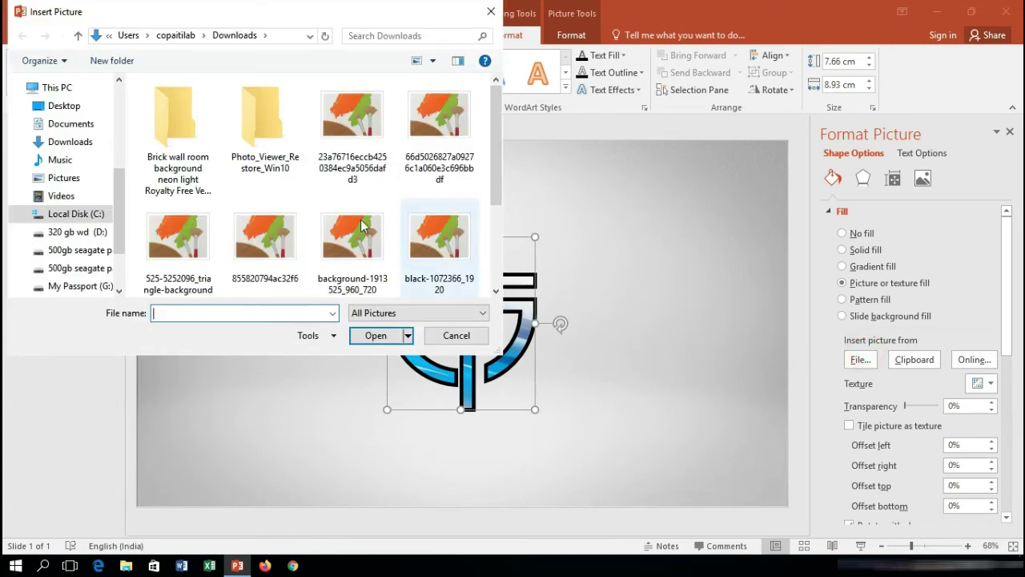
pyautogui.click(424, 143)
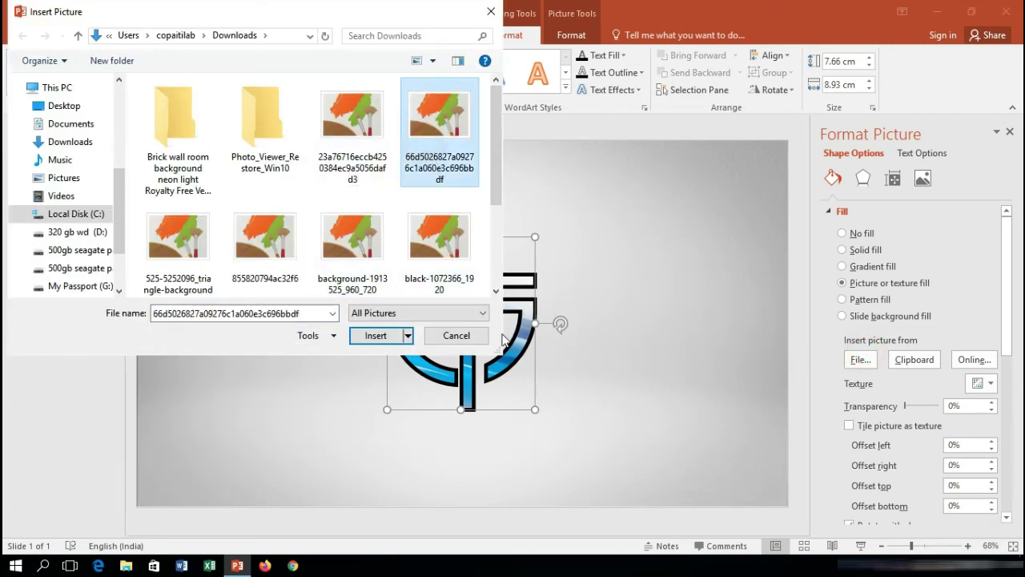
pyautogui.click(383, 335)
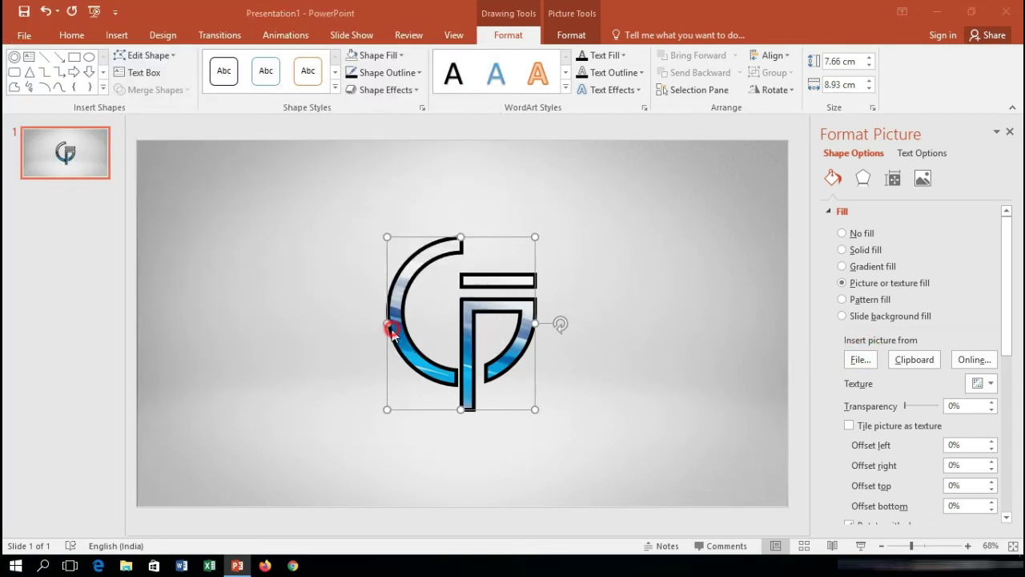
pyautogui.click(861, 360)
pyautogui.click(178, 234)
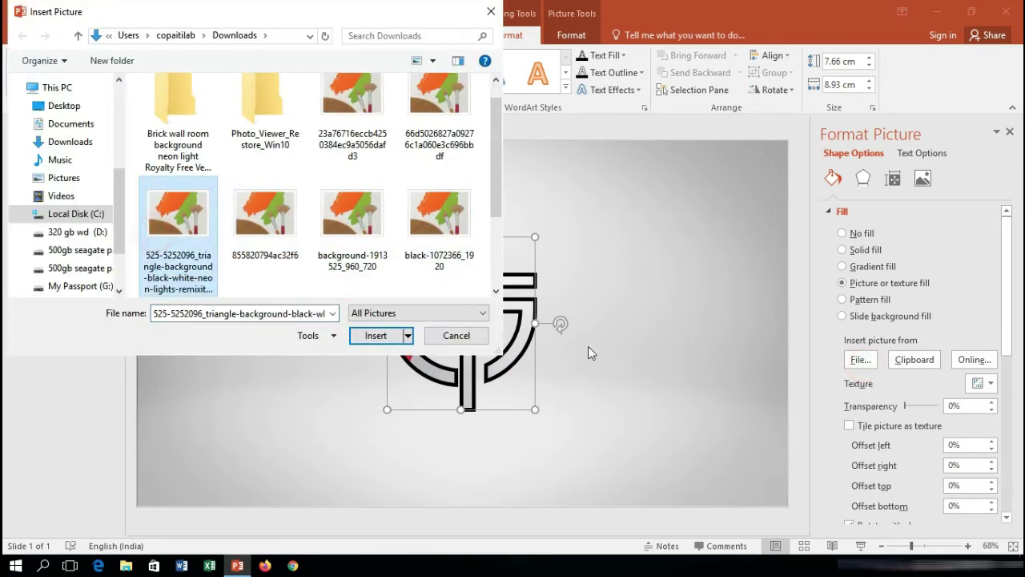
pyautogui.click(376, 335)
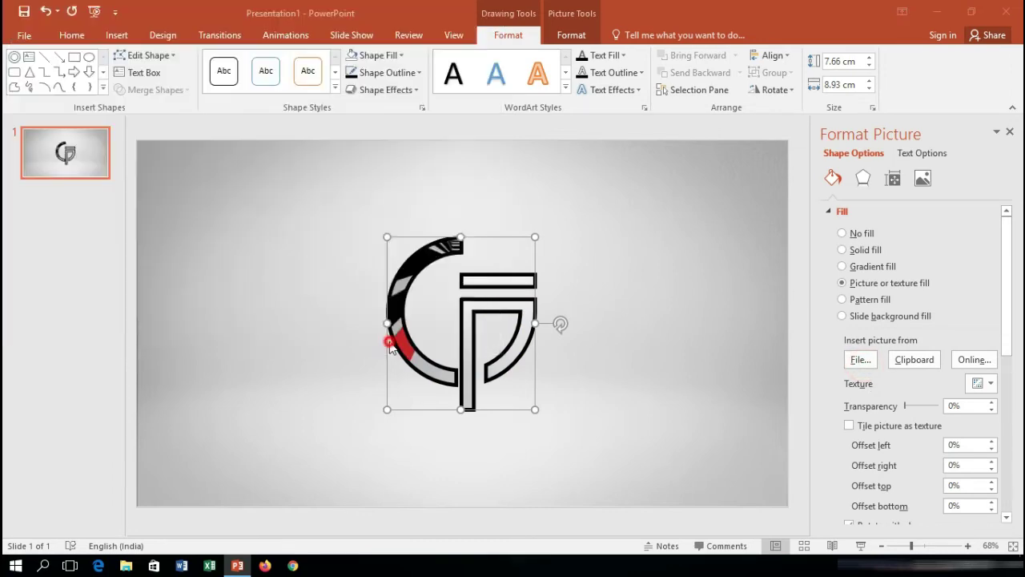
pyautogui.click(861, 362)
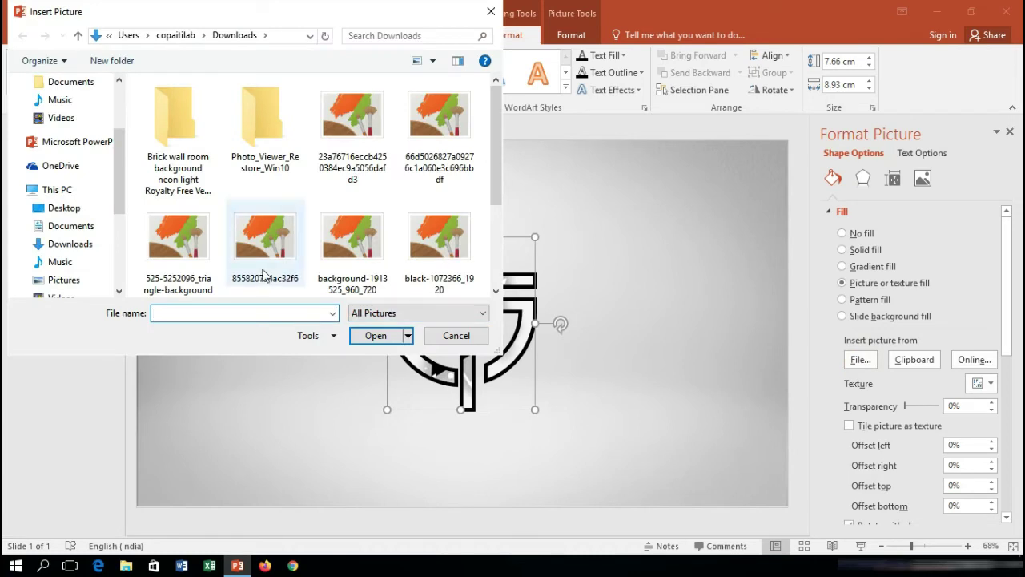
pyautogui.doubleClick(265, 275)
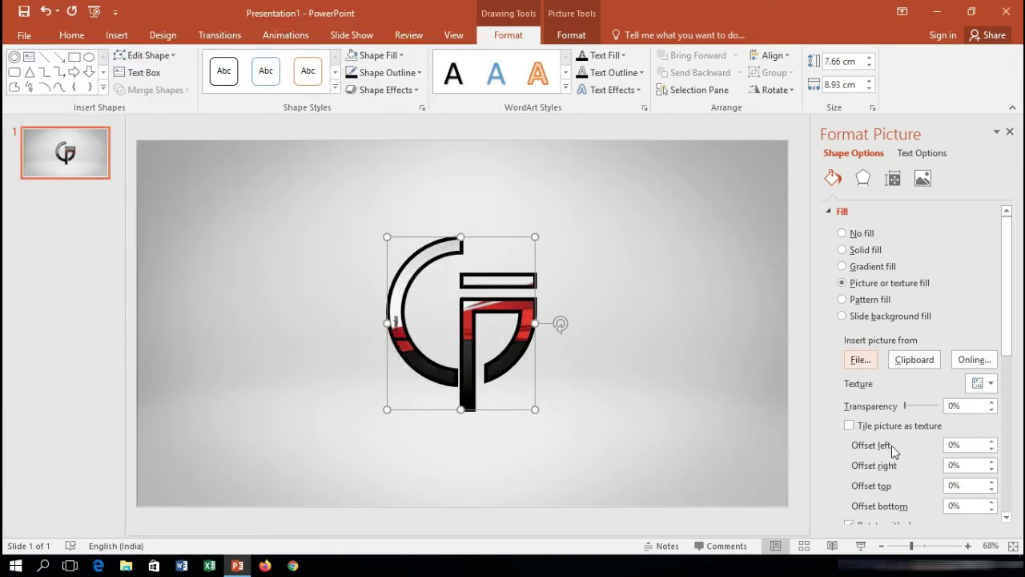
# Move the picture-filled monogram higher on the slide and bring up the 3-D effect presets.
pyautogui.click(627, 311)
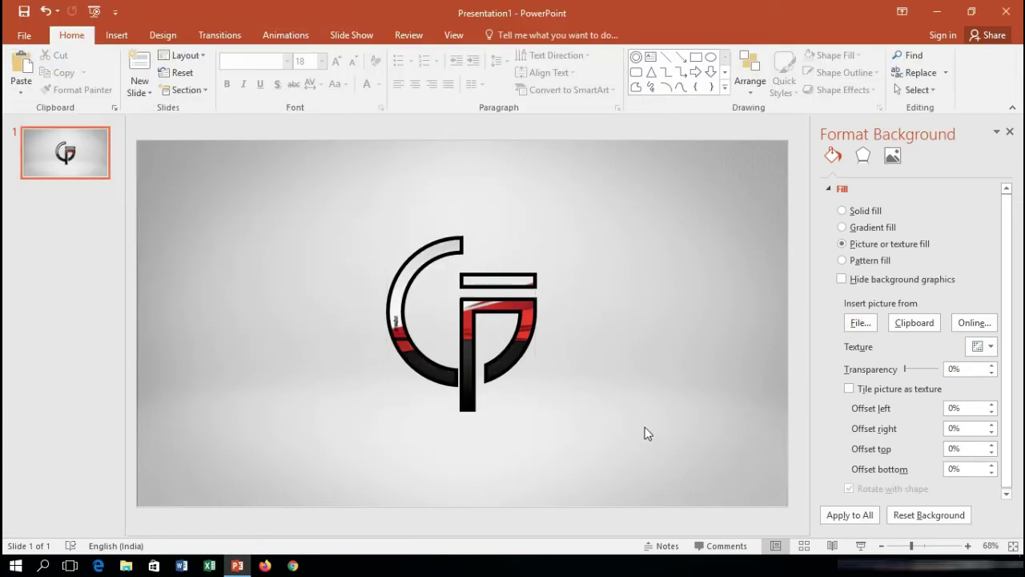
pyautogui.click(508, 310)
pyautogui.moveTo(503, 299); pyautogui.dragTo(501, 258)
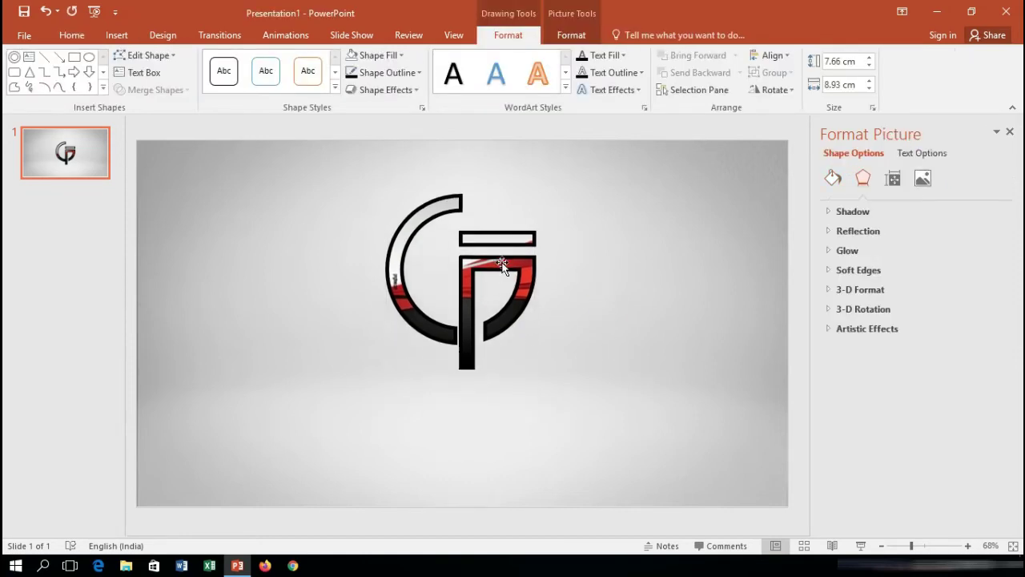
pyautogui.click(412, 90)
pyautogui.moveTo(396, 116)
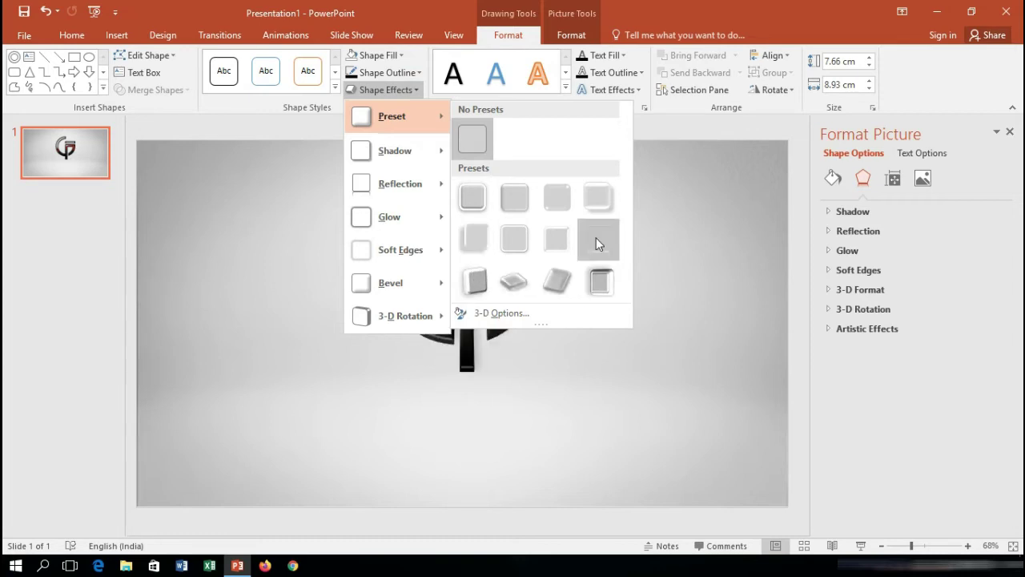
pyautogui.click(712, 280)
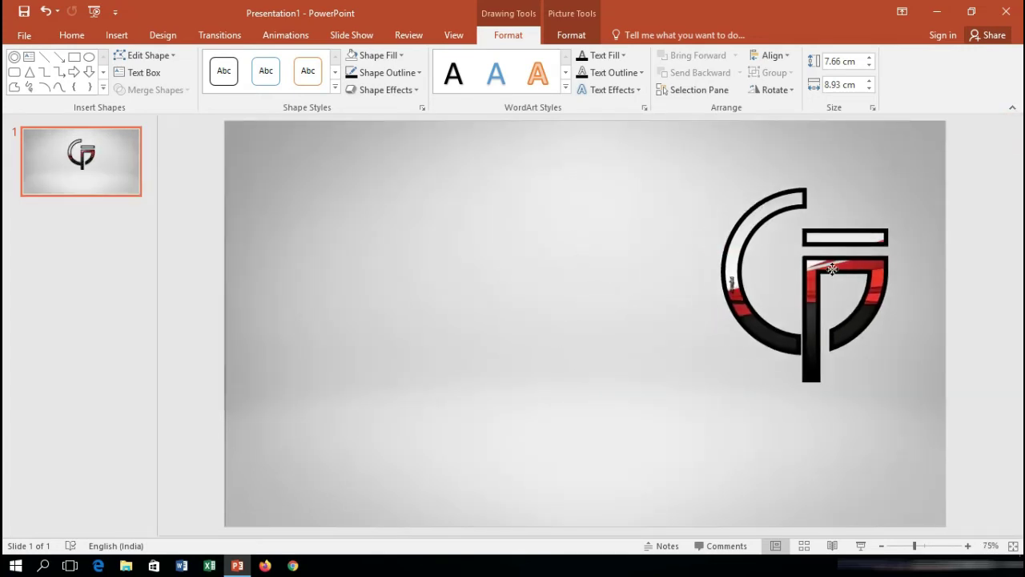
pyautogui.click(383, 90)
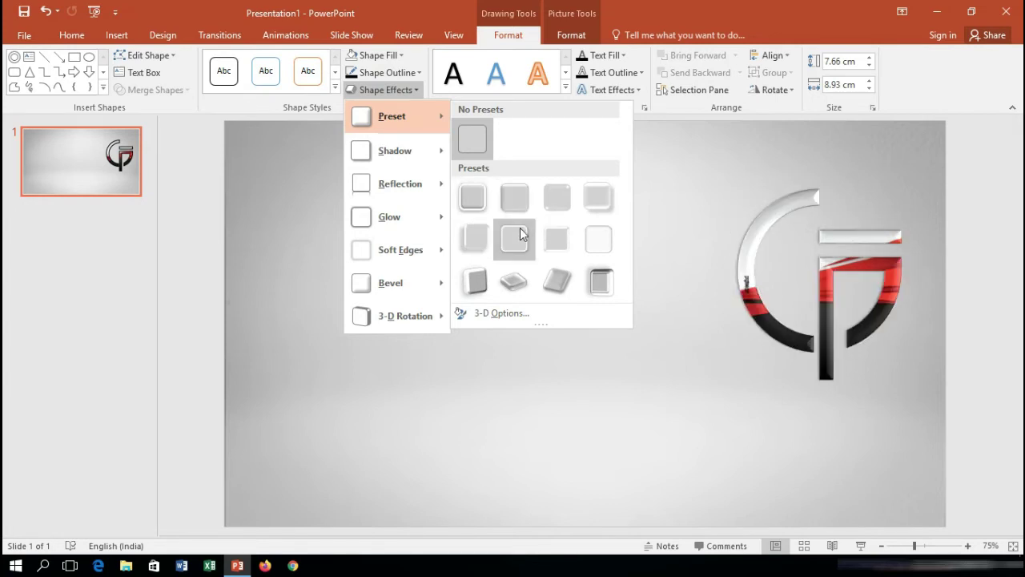
# Apply the fifth 3-D preset to the logo and move it back to the slide centre.
pyautogui.click(481, 239)
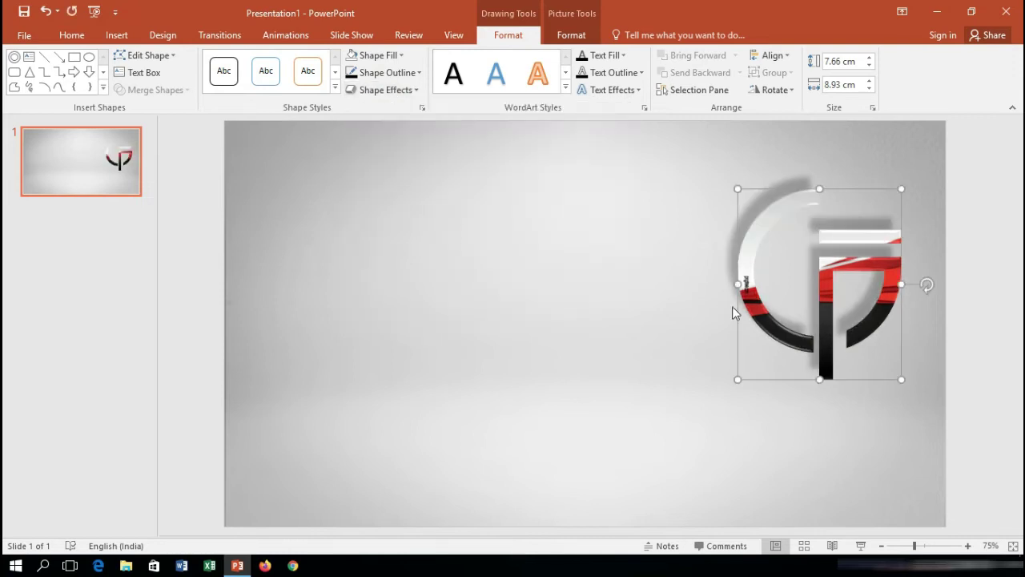
pyautogui.moveTo(749, 310); pyautogui.dragTo(517, 321)
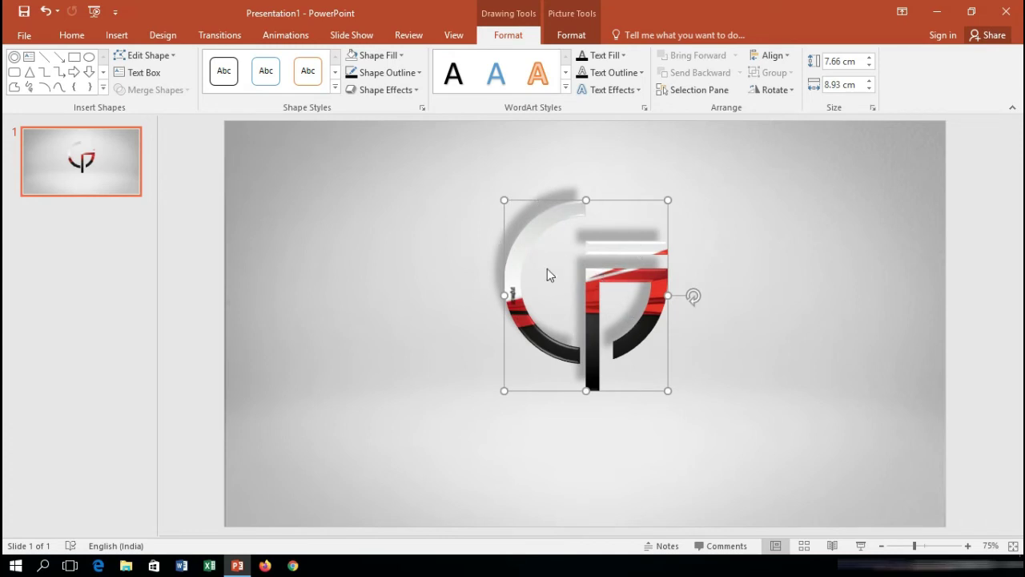
pyautogui.click(785, 191)
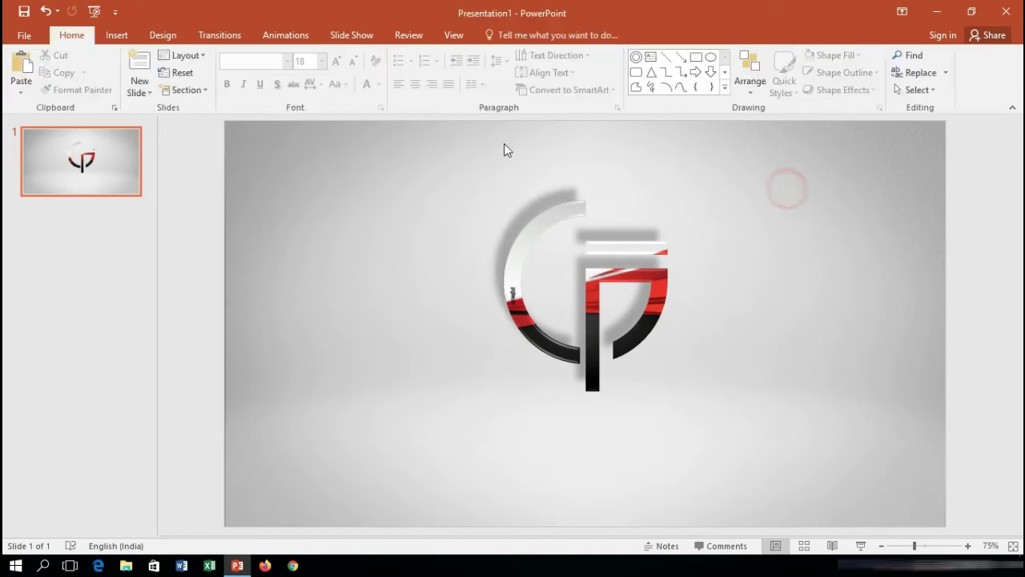
# Nudge the logo slightly down and right, checking its position between moves.
pyautogui.moveTo(617, 278); pyautogui.dragTo(629, 303)
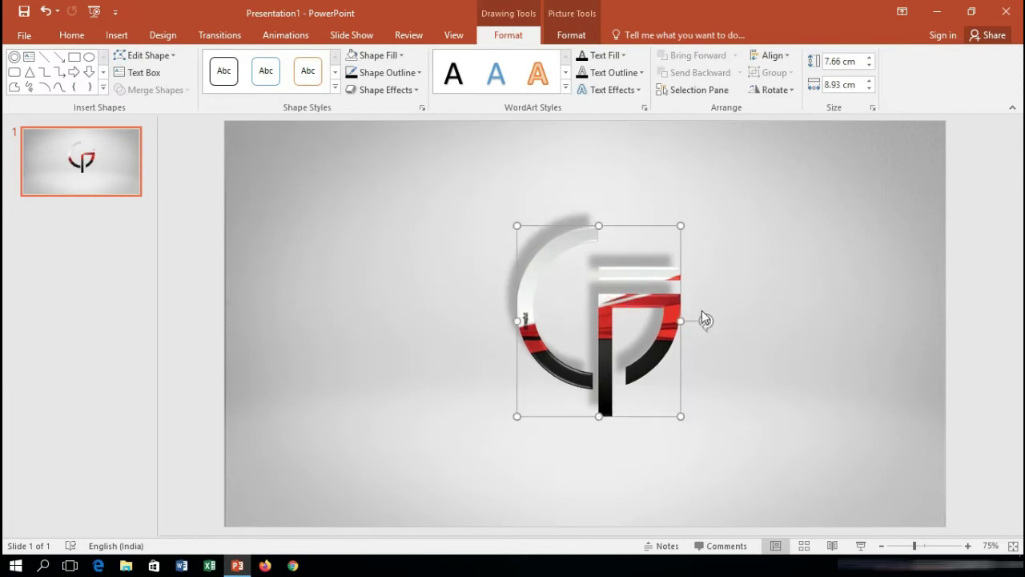
pyautogui.click(846, 312)
pyautogui.click(618, 294)
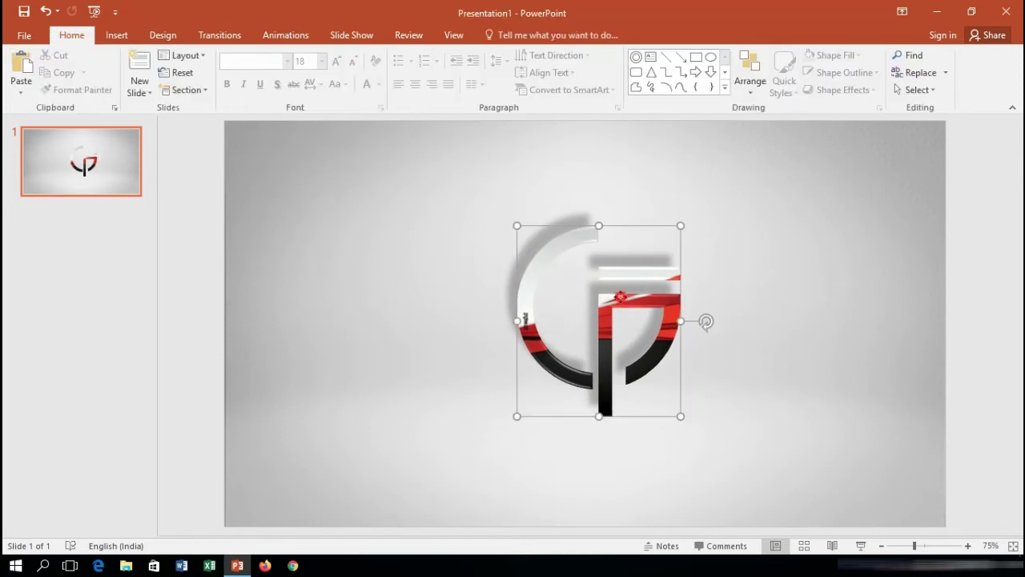
pyautogui.click(822, 317)
pyautogui.click(655, 309)
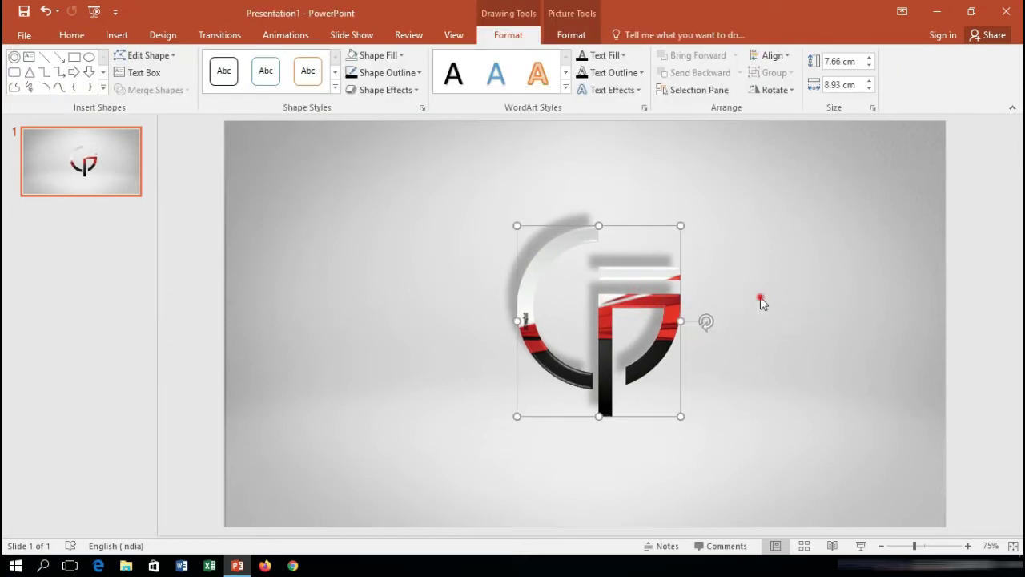
pyautogui.click(760, 297)
pyautogui.click(638, 297)
pyautogui.moveTo(639, 296); pyautogui.dragTo(641, 297)
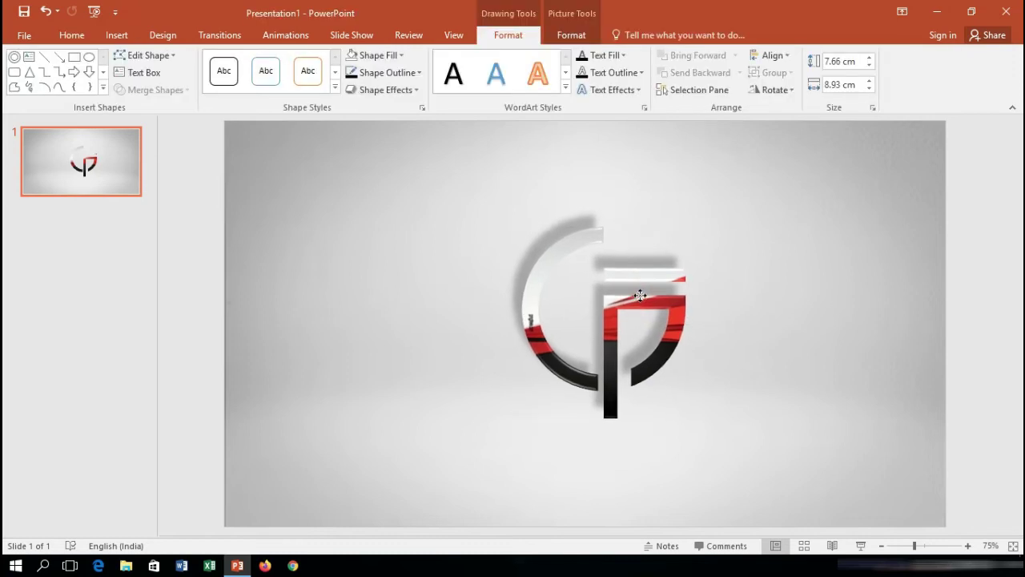
pyautogui.click(783, 346)
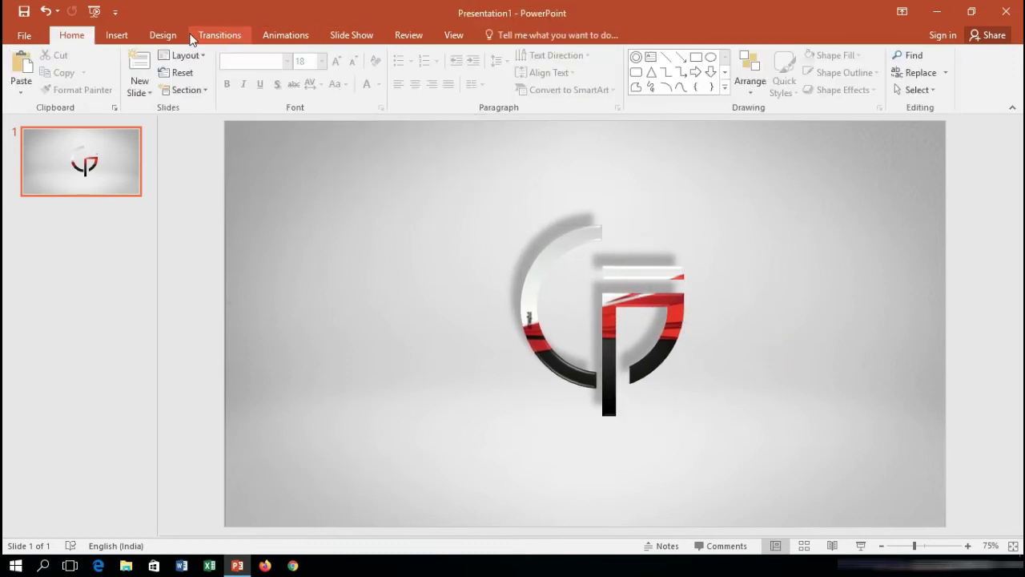
# Insert black-shadow WordArt reading 'Cpf logo design' centred under the monogram.
pyautogui.click(118, 36)
pyautogui.click(658, 84)
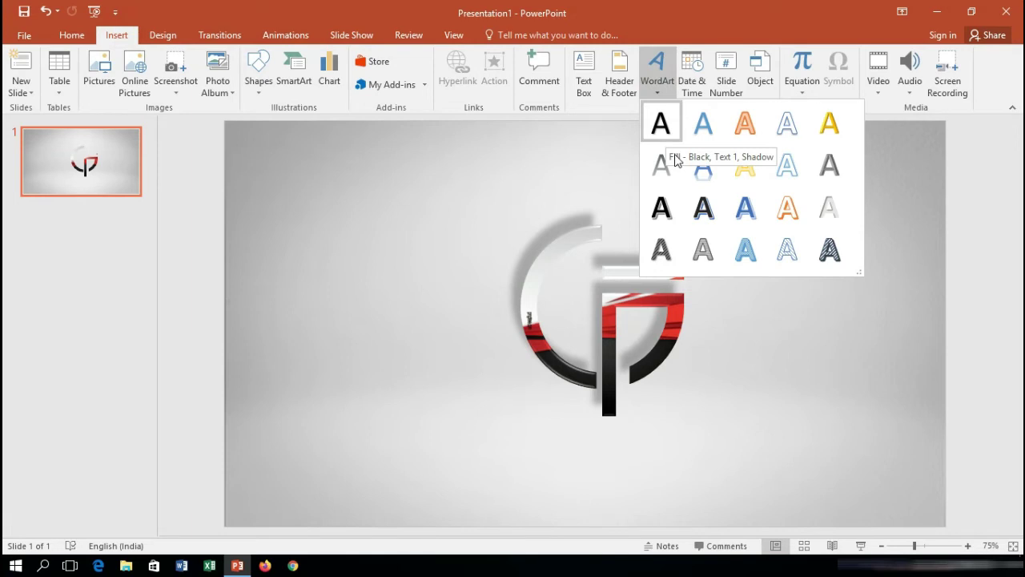
pyautogui.click(662, 122)
pyautogui.moveTo(718, 437); pyautogui.dragTo(489, 437)
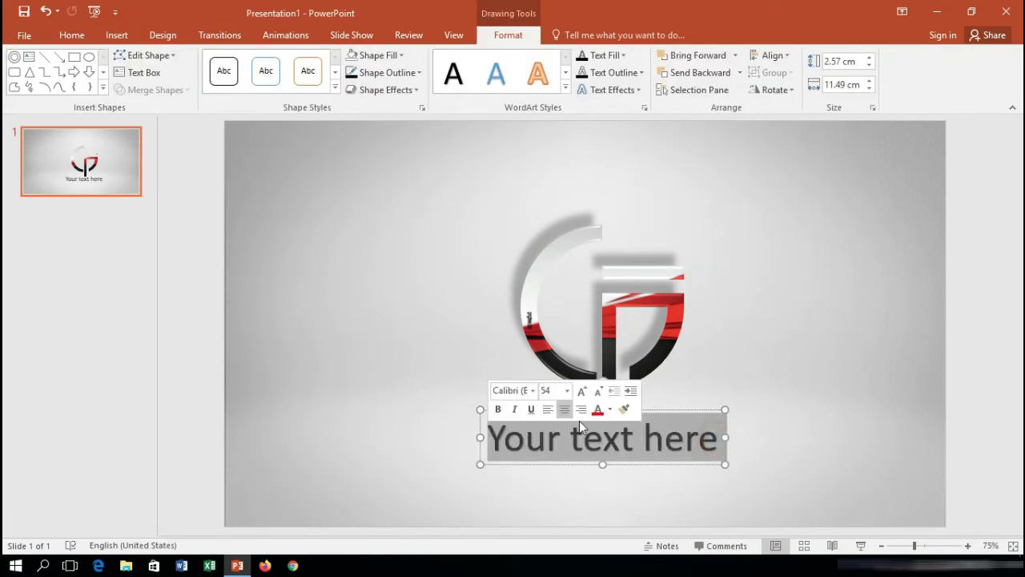
pyautogui.write('C')
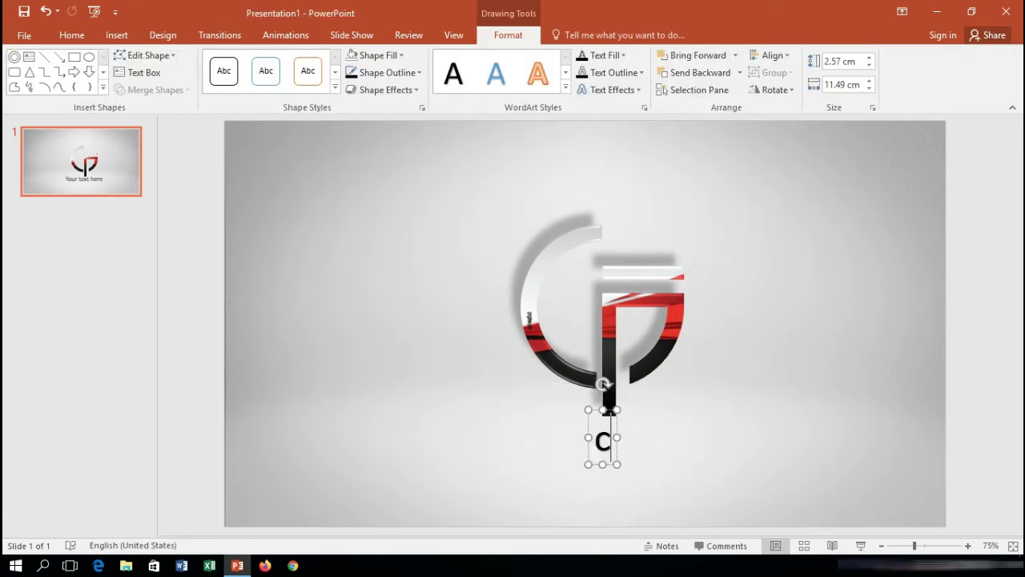
pyautogui.write('pf')
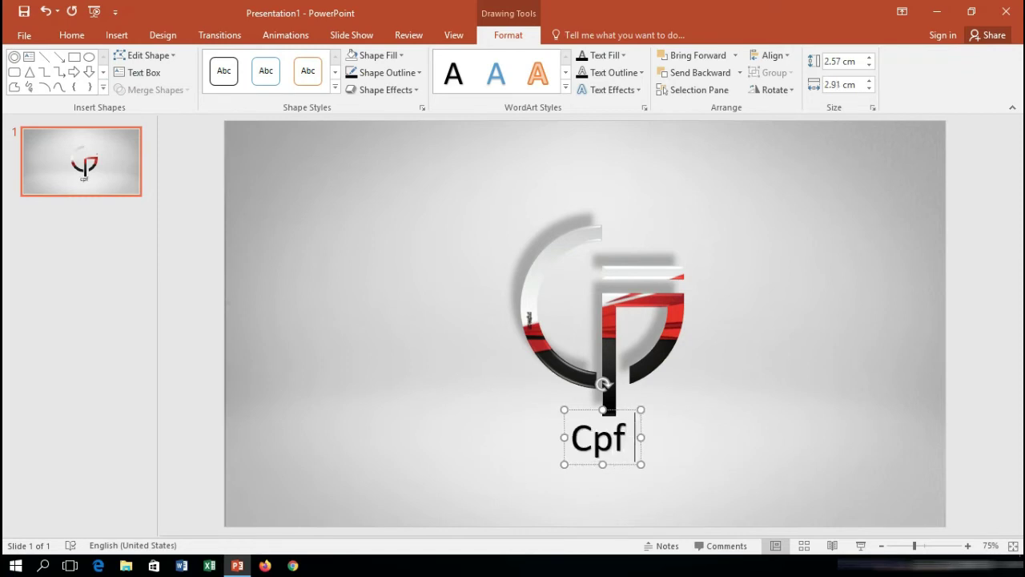
pyautogui.write(' logo')
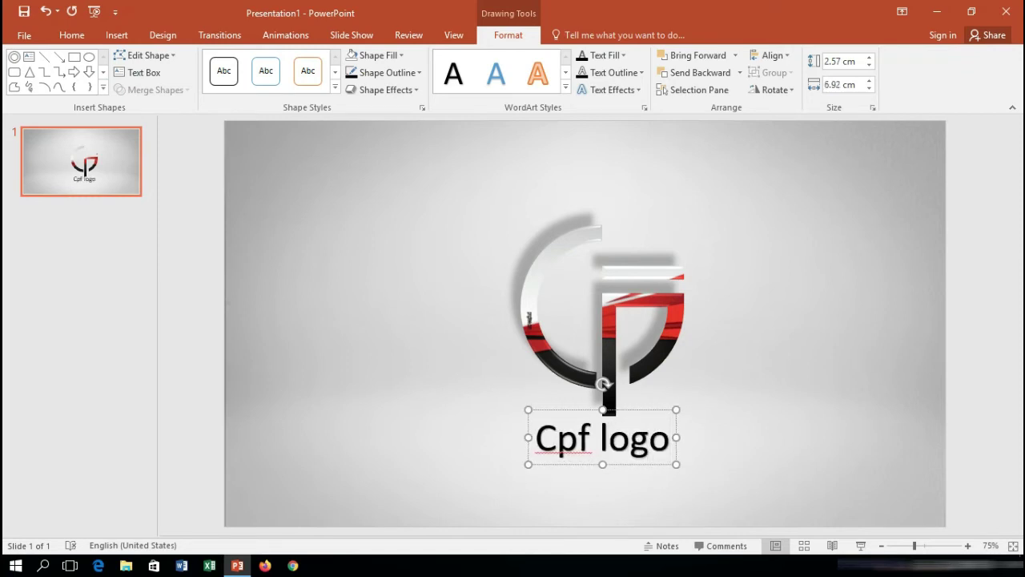
pyautogui.write(' de')
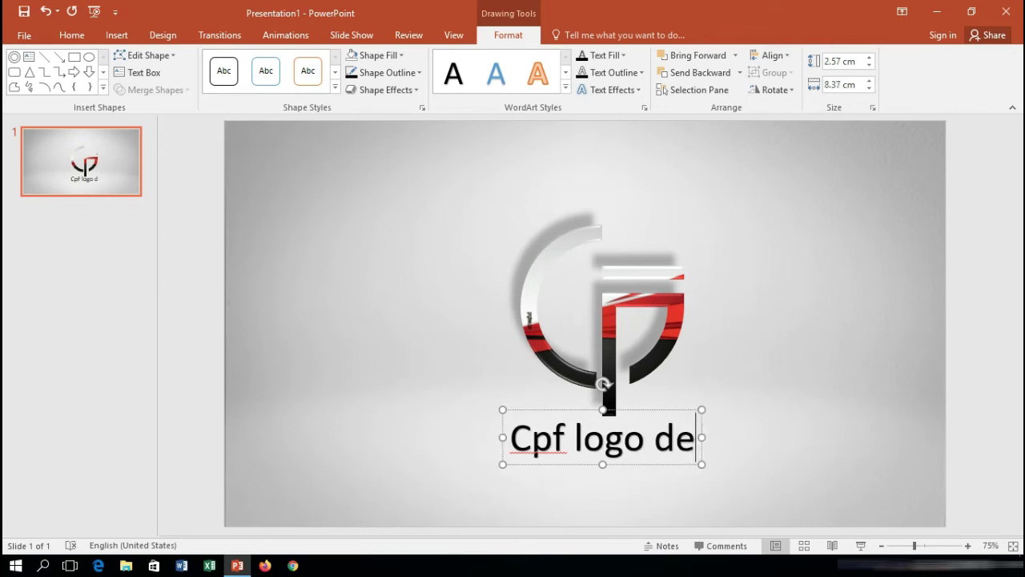
pyautogui.write('si')
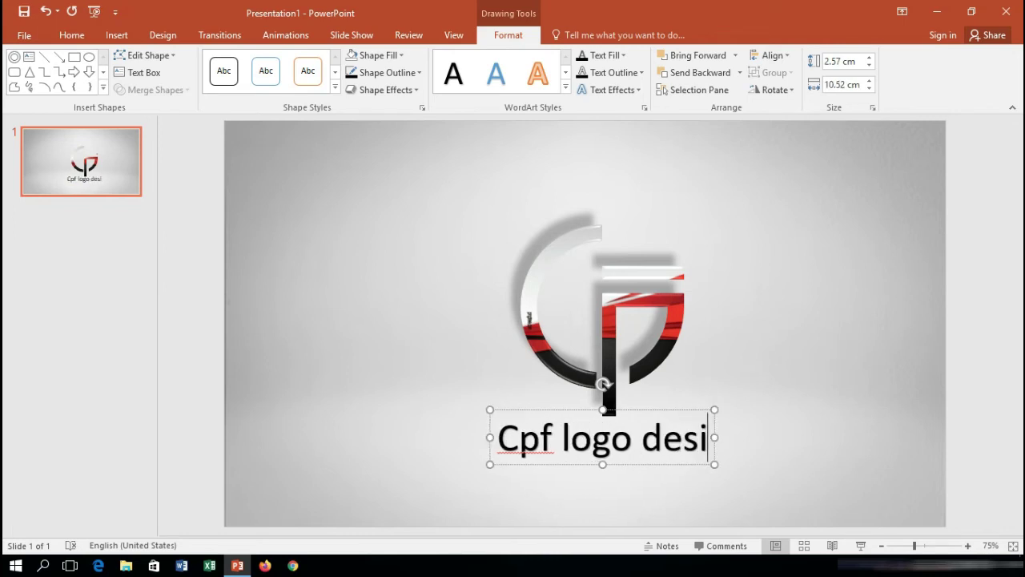
pyautogui.press('BackSpace')
pyautogui.press('BackSpace')
pyautogui.press('BackSpace')
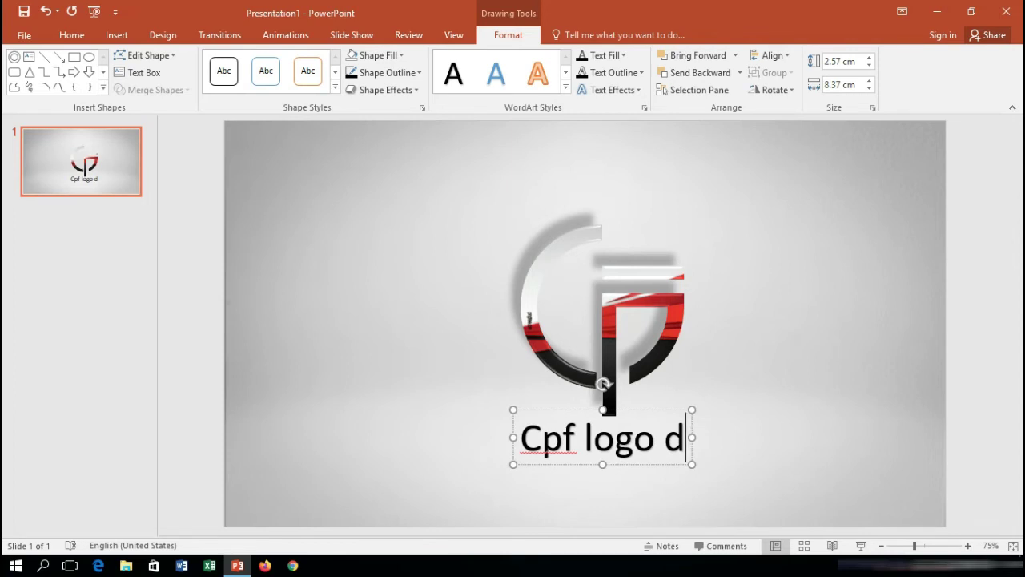
pyautogui.press('BackSpace')
pyautogui.write('des')
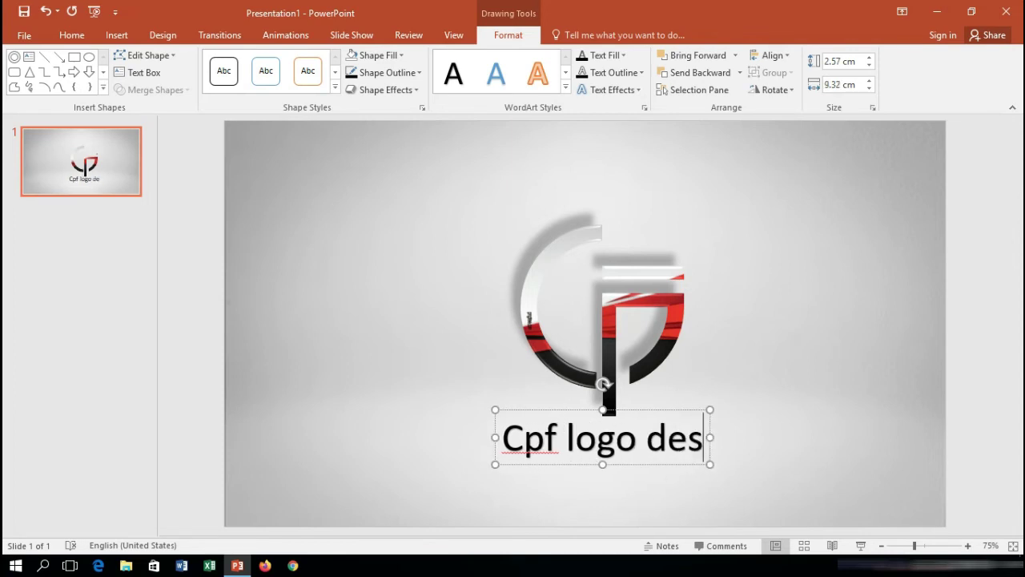
pyautogui.write('i')
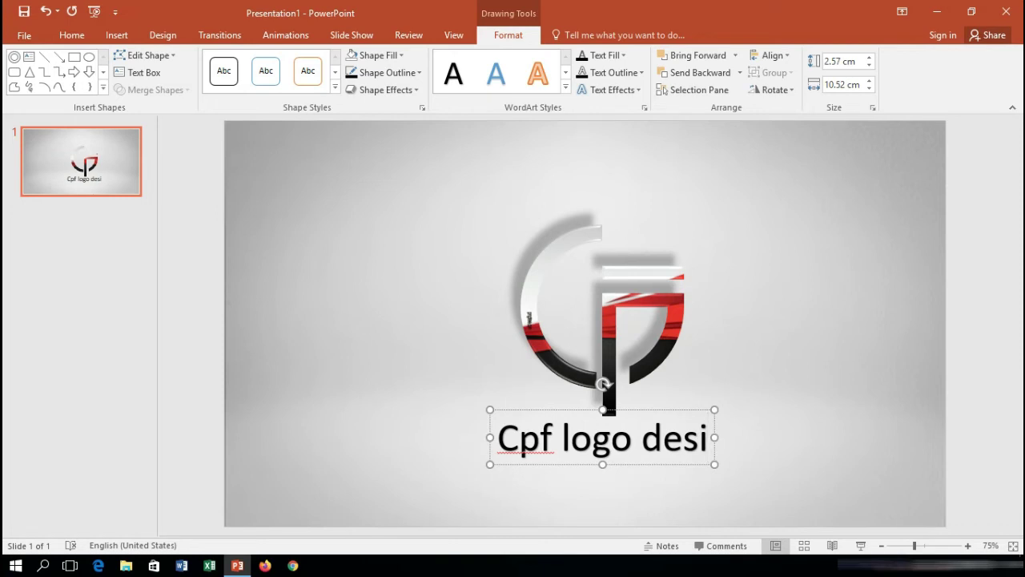
pyautogui.write('gn')
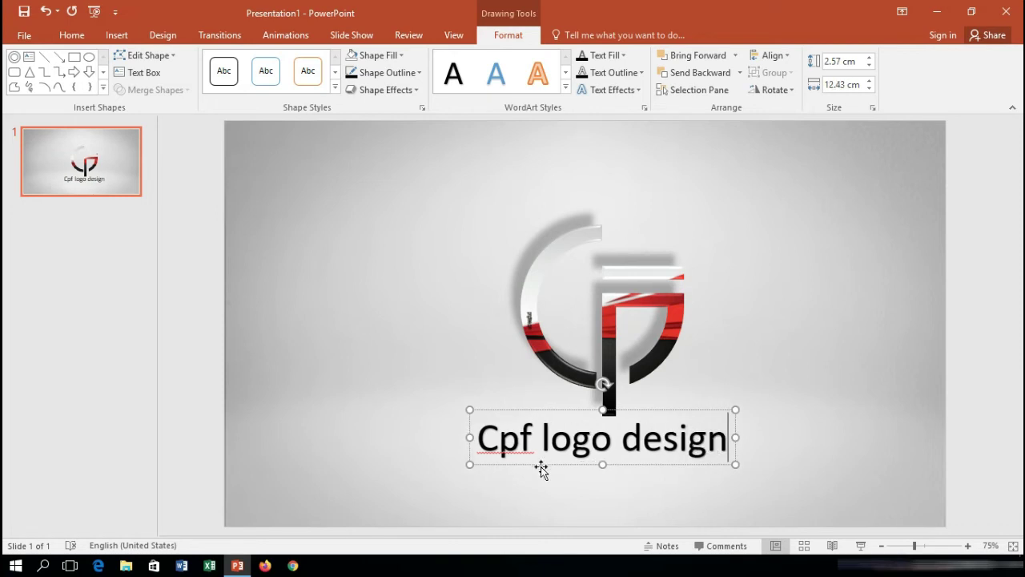
pyautogui.moveTo(650, 467); pyautogui.dragTo(668, 475)
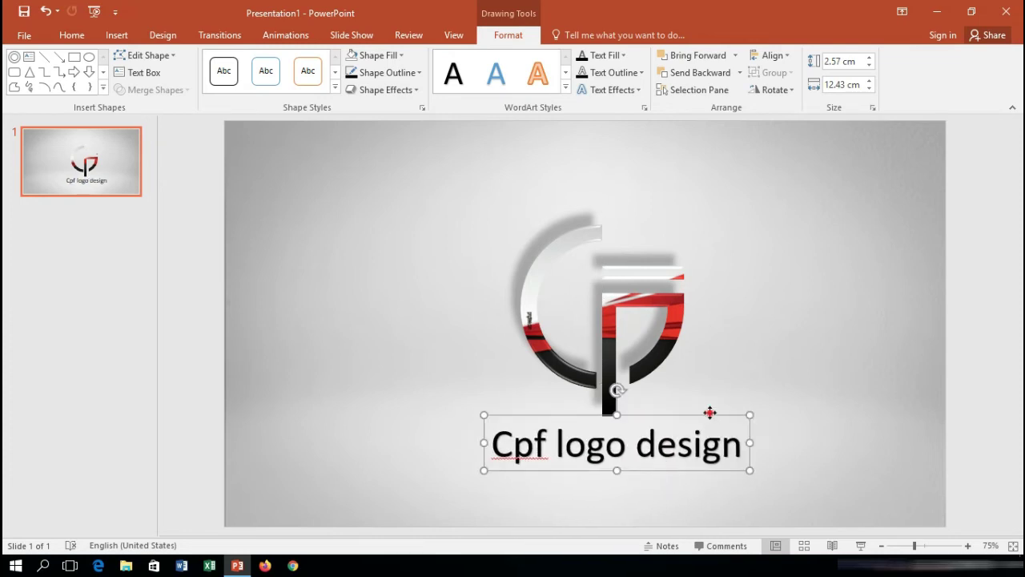
# Make the caption UPPERCASE with a black text outline and an offset outer shadow.
pyautogui.click(87, 36)
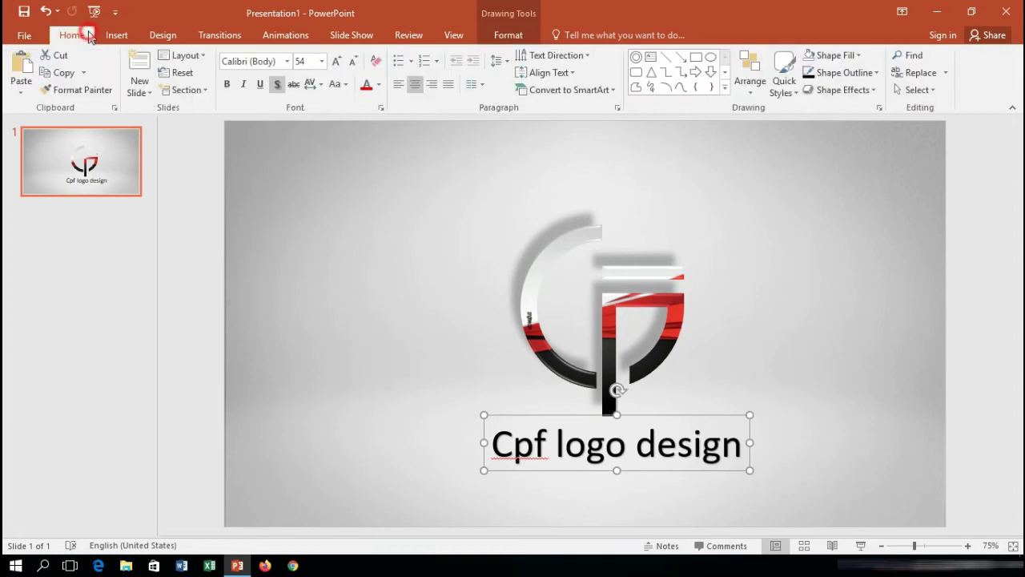
pyautogui.click(346, 87)
pyautogui.click(368, 139)
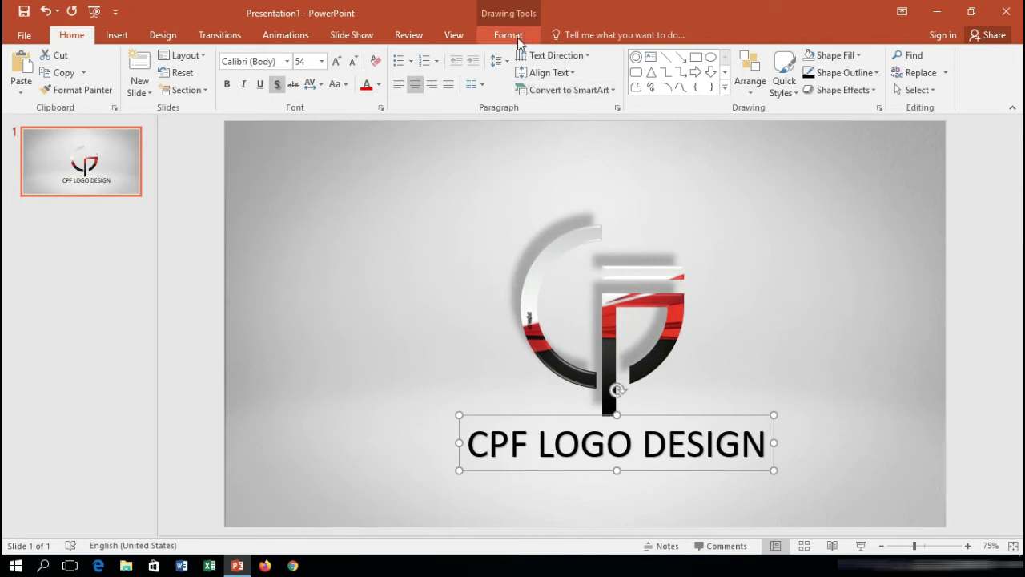
pyautogui.doubleClick(655, 416)
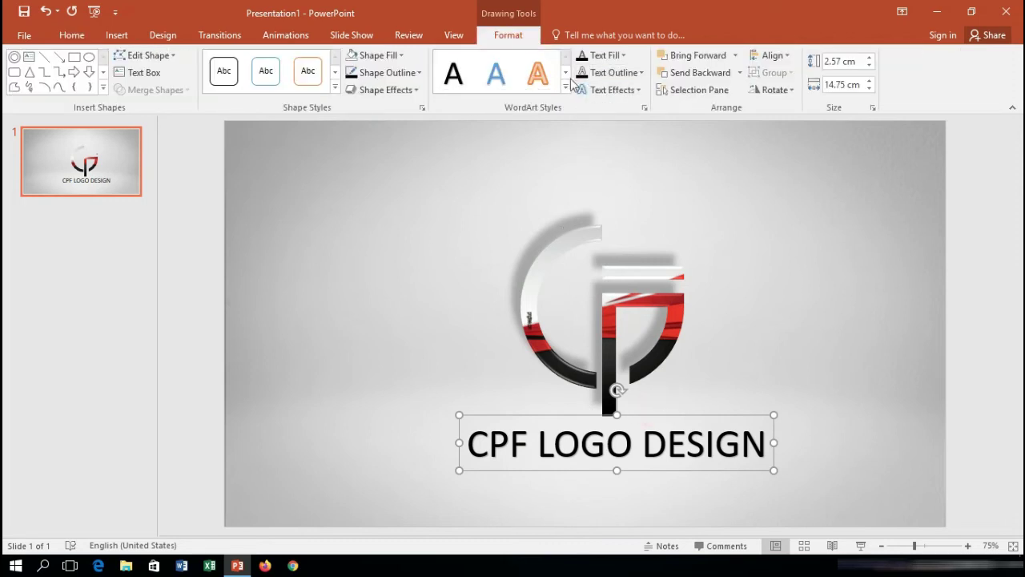
pyautogui.click(611, 74)
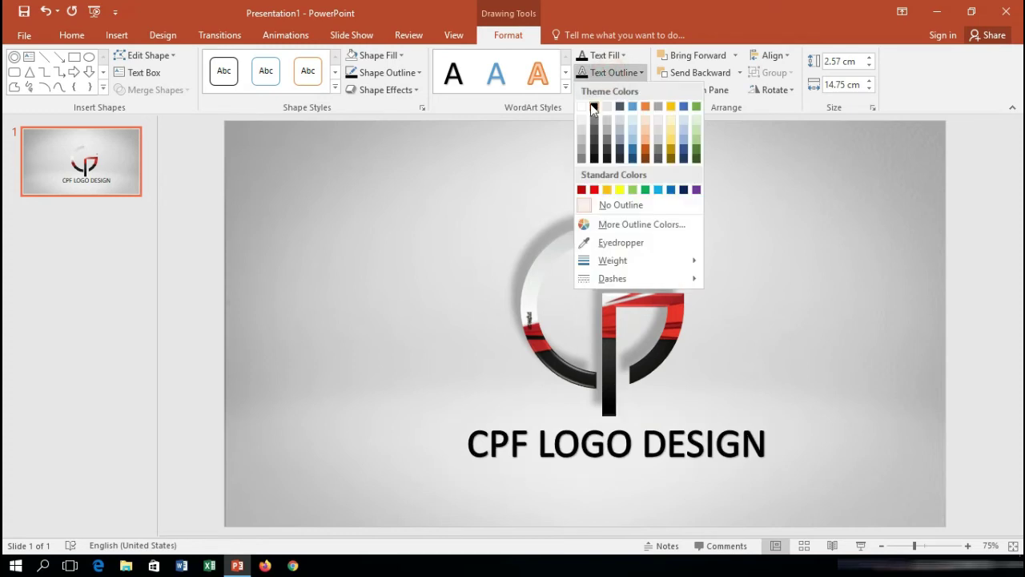
pyautogui.click(592, 105)
pyautogui.click(621, 92)
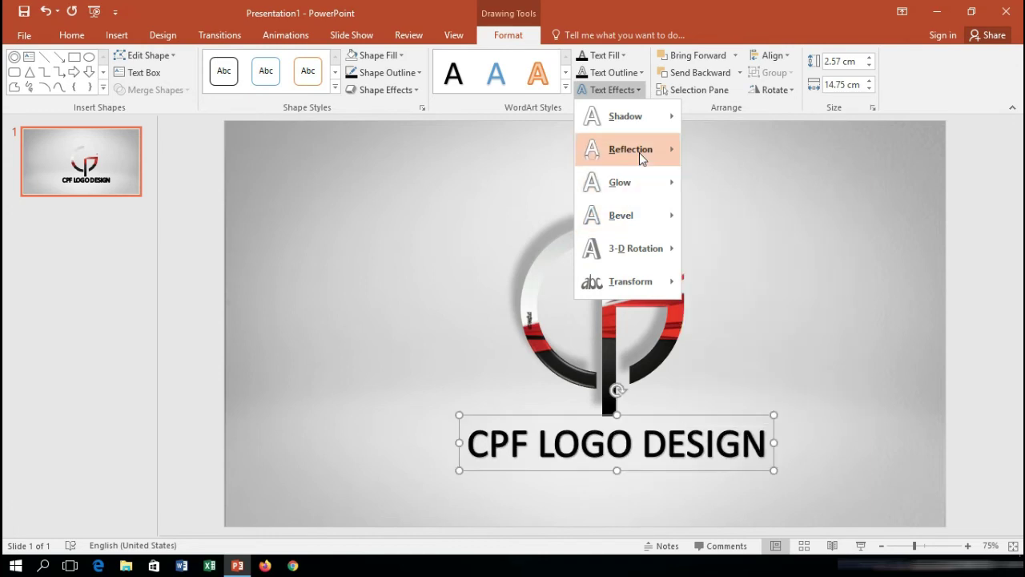
pyautogui.moveTo(626, 116)
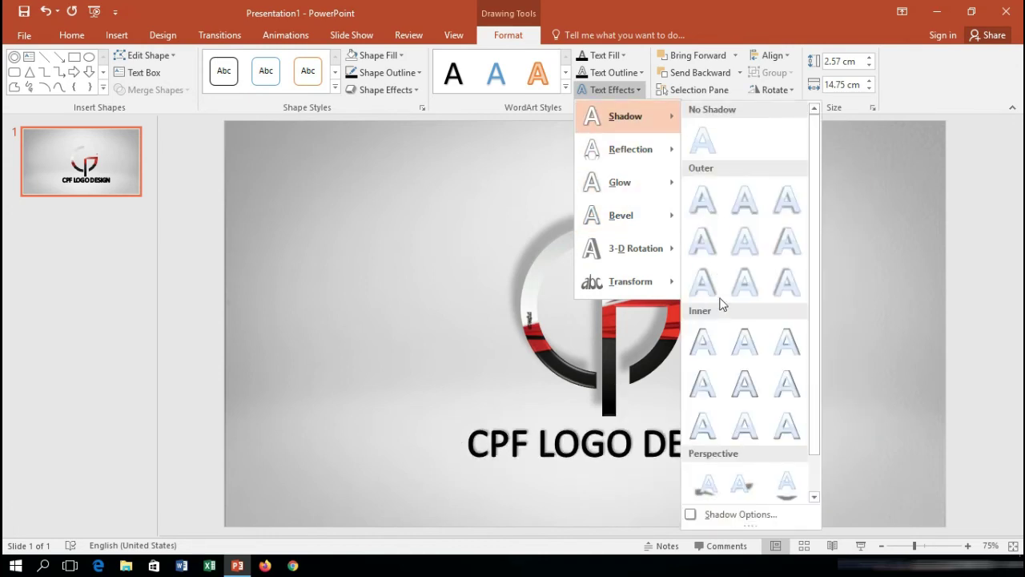
pyautogui.click(708, 242)
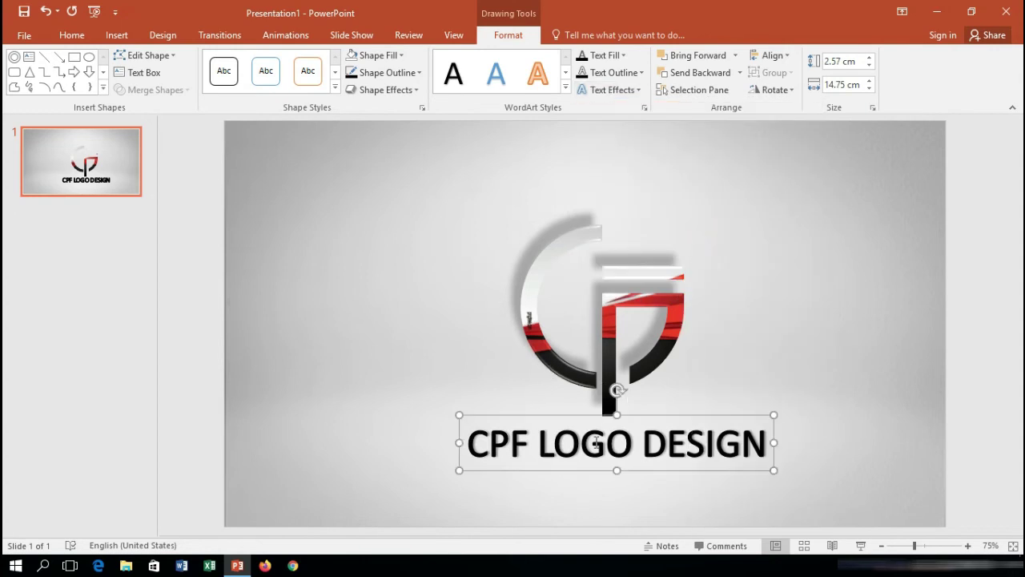
# Give the caption lettering a gradient text fill in Format Shape's Text Options.
pyautogui.click(874, 107)
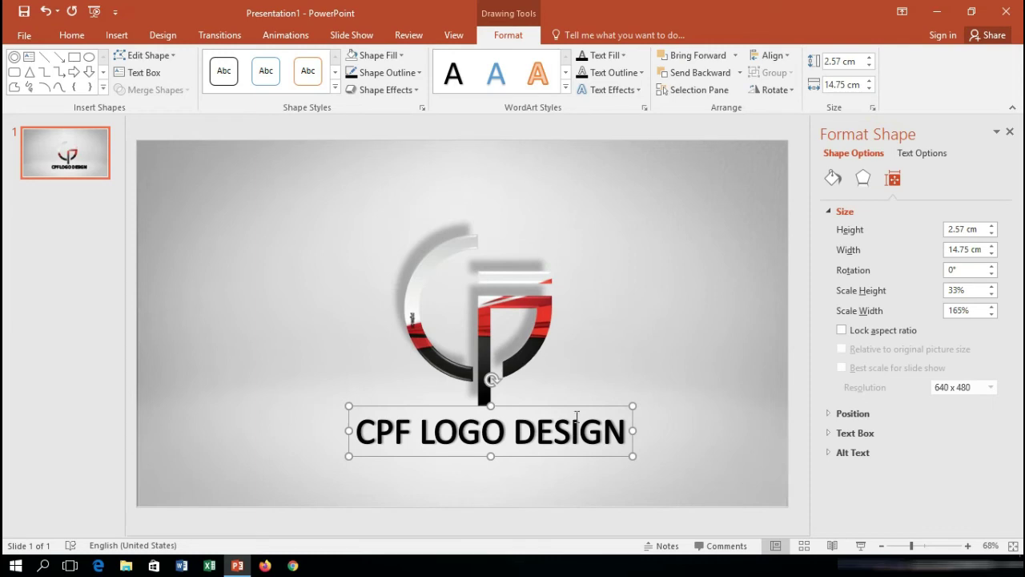
pyautogui.click(937, 154)
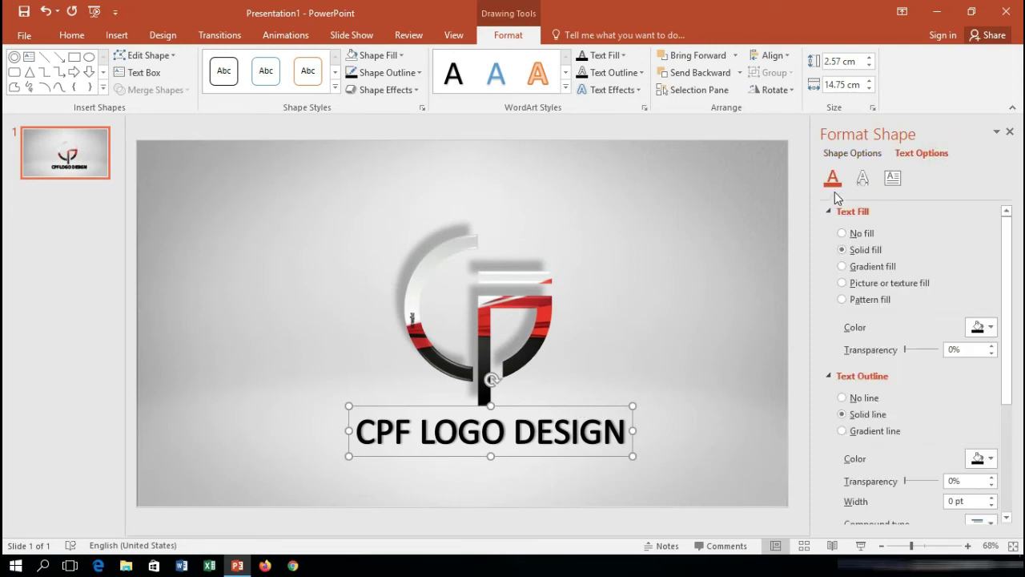
pyautogui.click(844, 267)
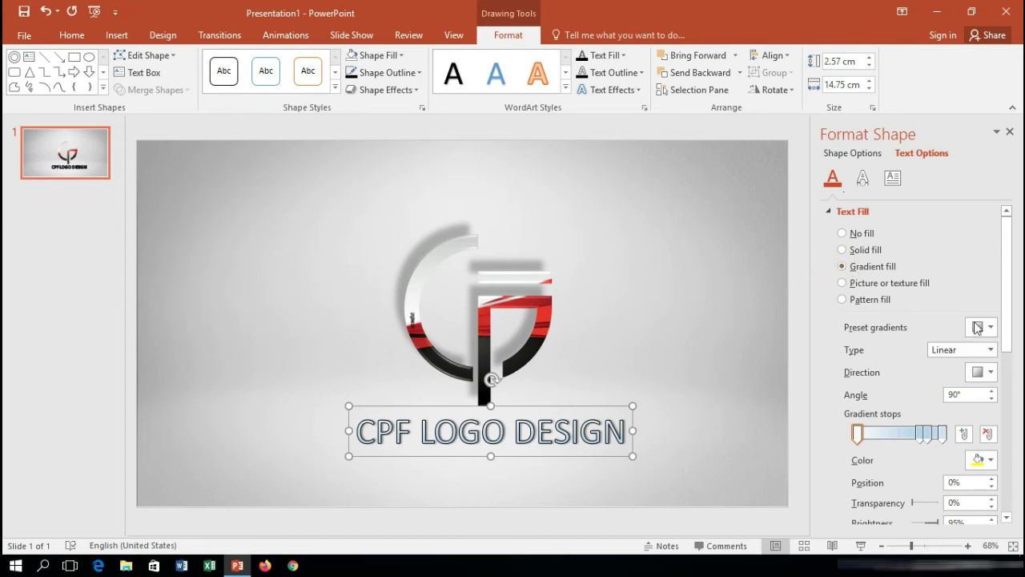
pyautogui.moveTo(1007, 231); pyautogui.dragTo(1007, 302)
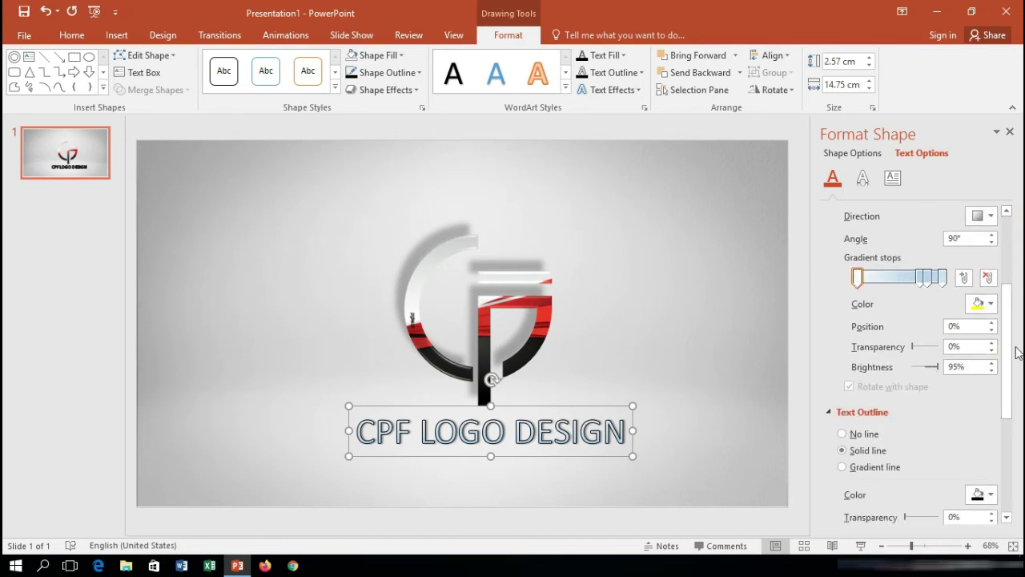
pyautogui.moveTo(1008, 336); pyautogui.dragTo(986, 417)
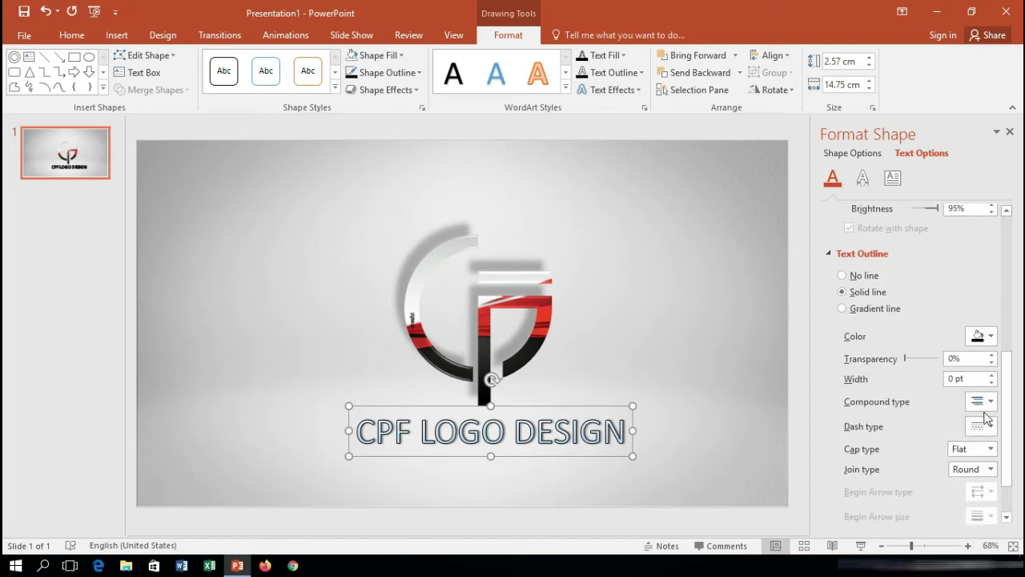
# Keep the text outline as a solid line and set its width to 0.5 pt.
pyautogui.click(842, 308)
pyautogui.click(842, 292)
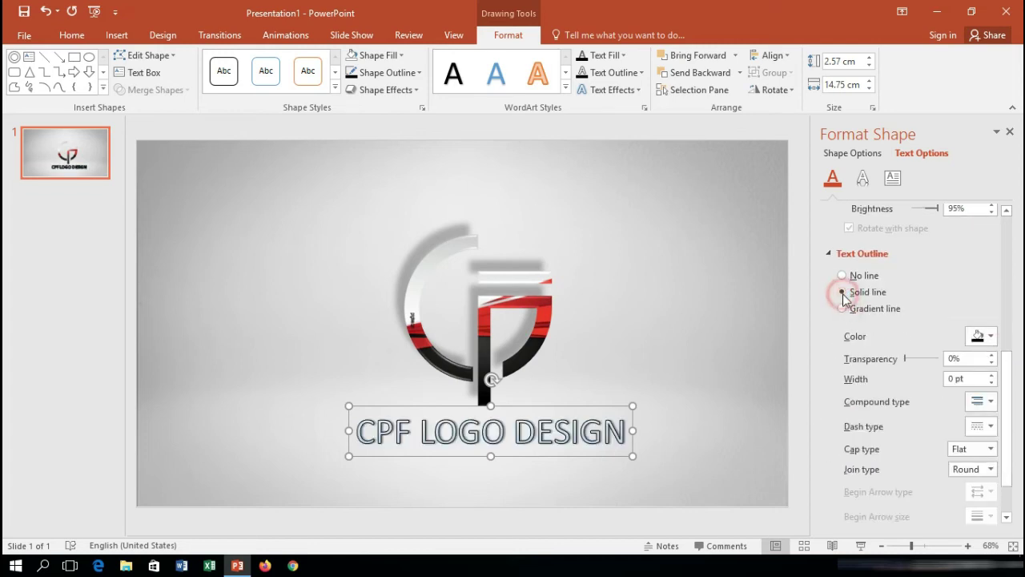
pyautogui.click(978, 336)
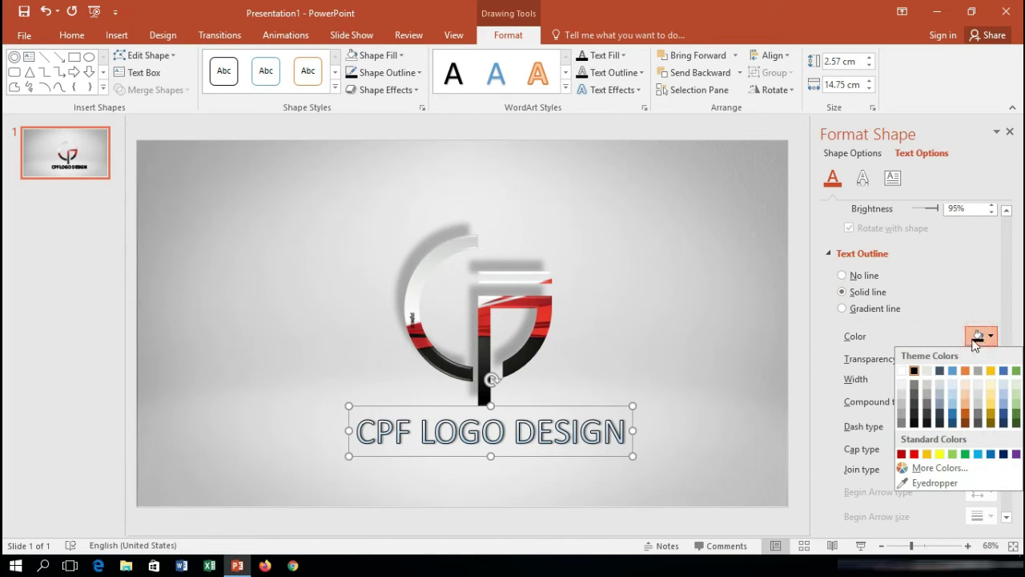
pyautogui.click(978, 336)
pyautogui.click(992, 375)
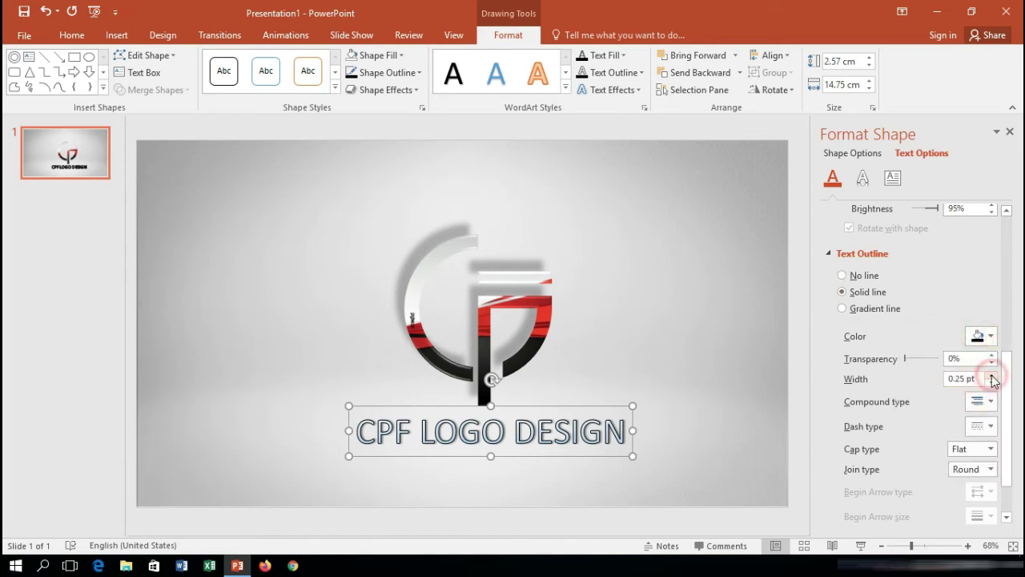
pyautogui.click(992, 375)
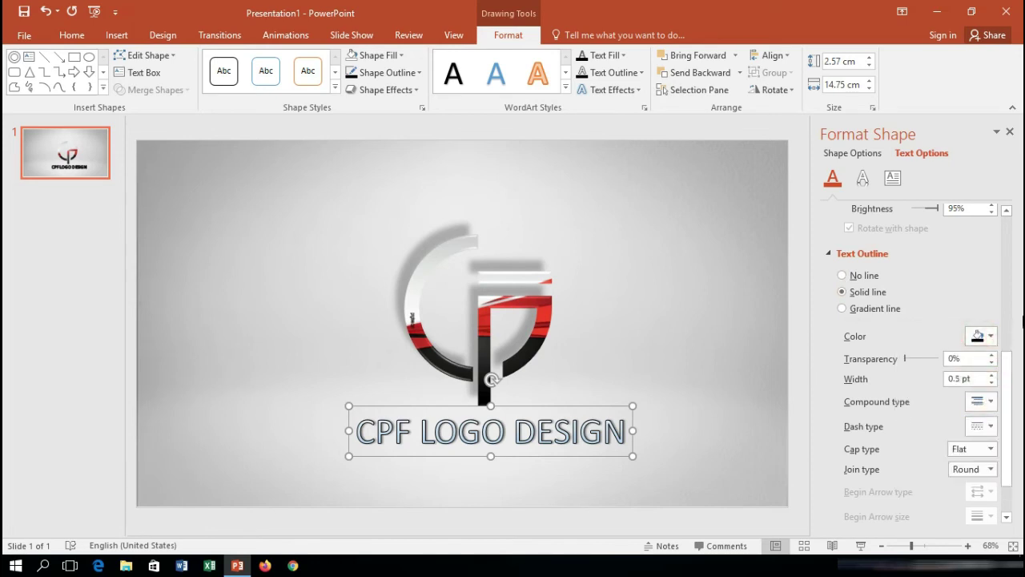
pyautogui.moveTo(1009, 367); pyautogui.dragTo(1011, 433)
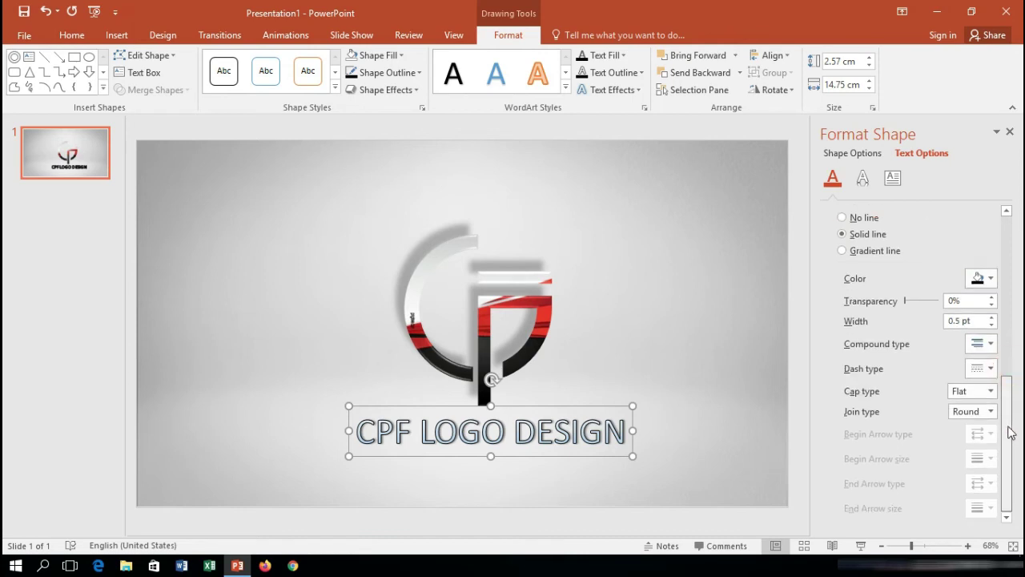
pyautogui.moveTo(1009, 433); pyautogui.dragTo(1008, 320)
# Make the caption's shadow opaque at 103% size, 9 pt blur, 236° angle and 9 pt distance.
pyautogui.click(863, 178)
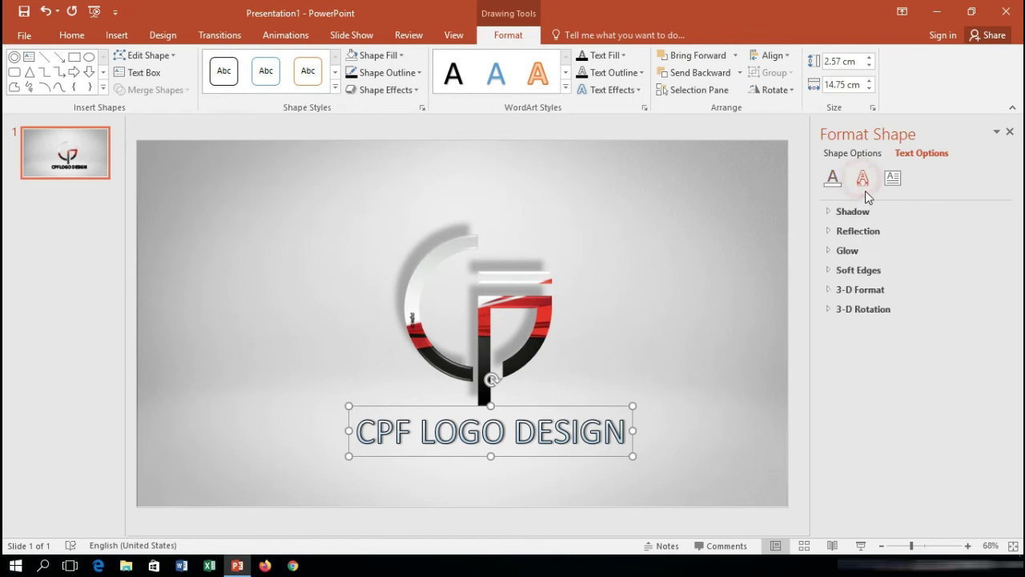
pyautogui.click(838, 211)
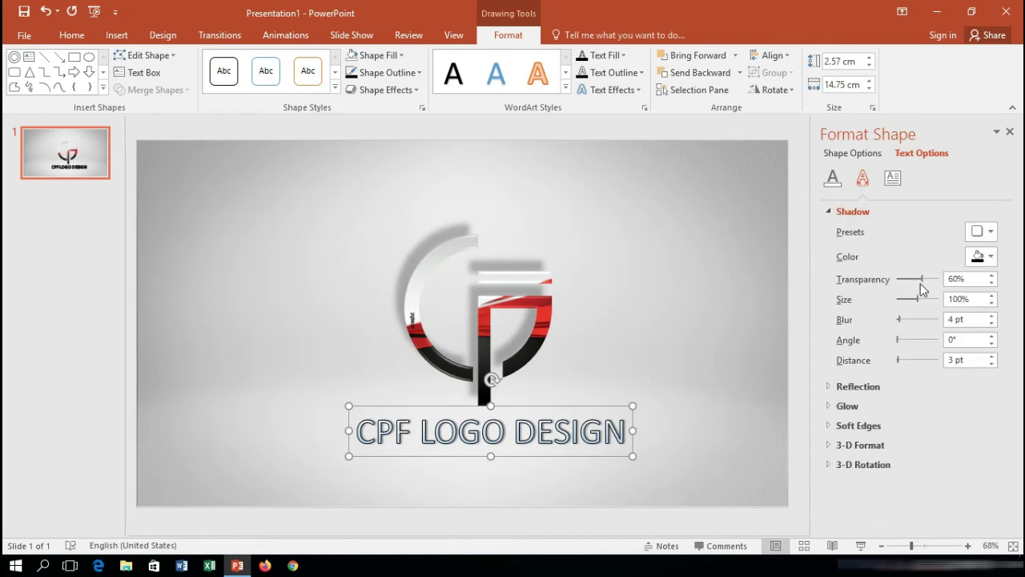
pyautogui.moveTo(921, 281)
pyautogui.mouseDown()
pyautogui.moveTo(878, 282)
pyautogui.moveTo(918, 305)
pyautogui.mouseUp()
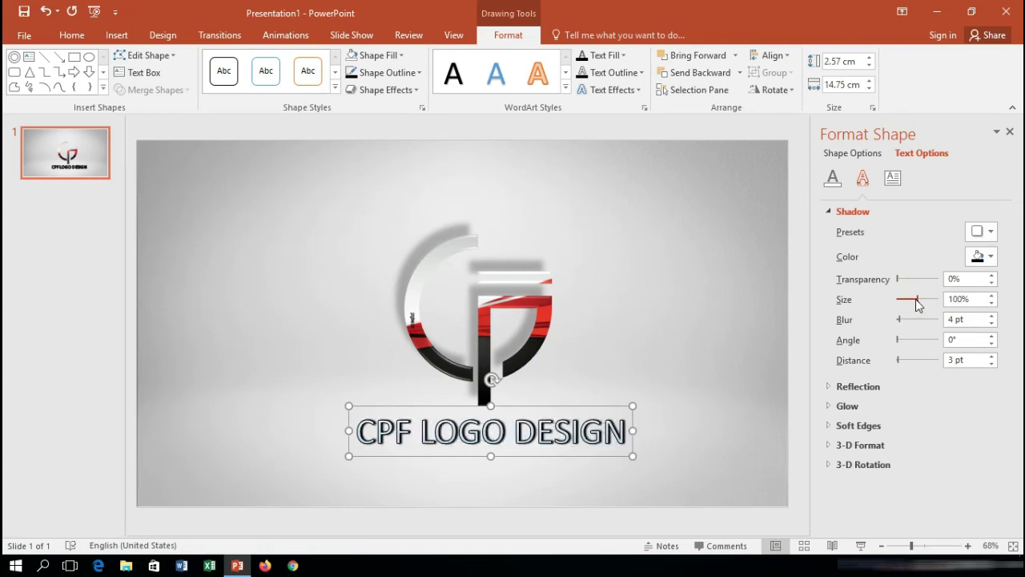
pyautogui.moveTo(918, 306); pyautogui.dragTo(903, 321)
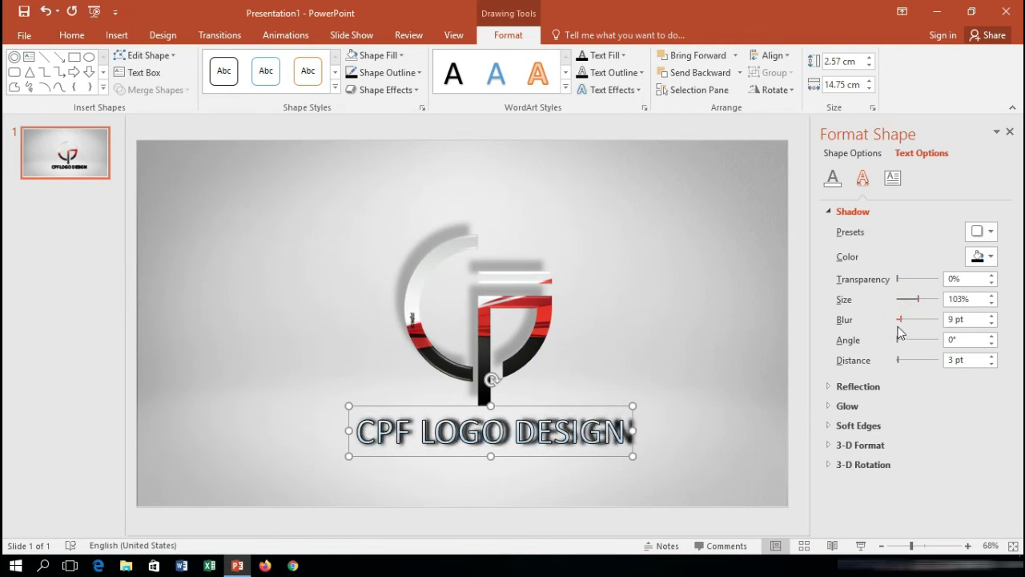
pyautogui.moveTo(900, 340)
pyautogui.mouseDown()
pyautogui.moveTo(961, 345)
pyautogui.moveTo(903, 363)
pyautogui.mouseUp()
pyautogui.click(901, 360)
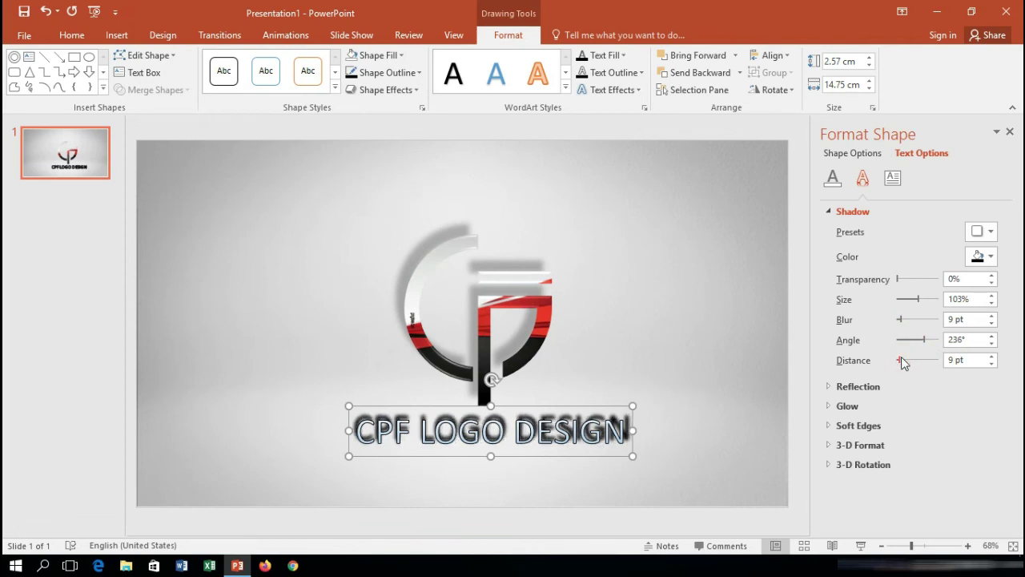
# Group the GP monogram and the CPF LOGO DESIGN caption into a single object.
pyautogui.click(659, 343)
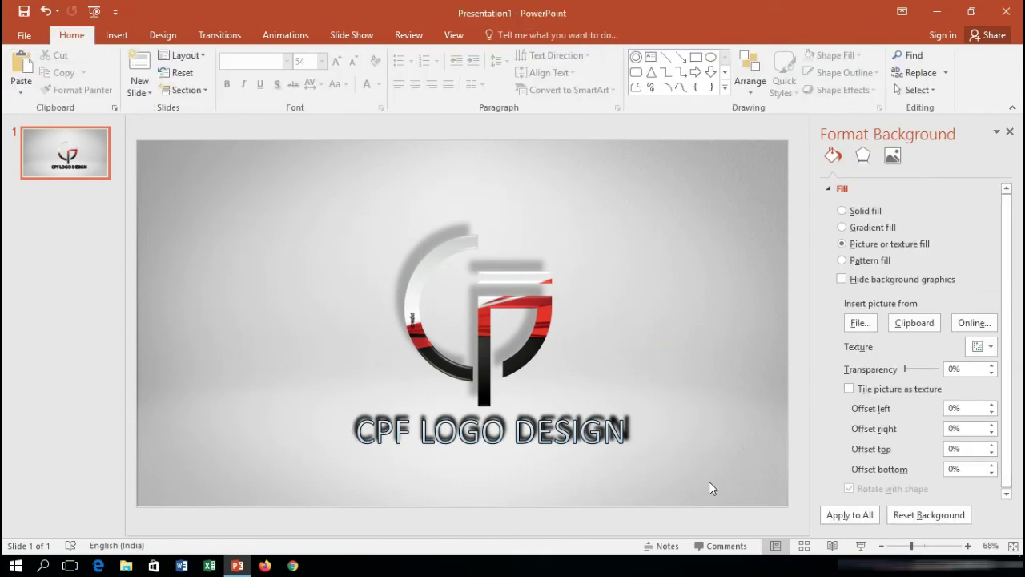
pyautogui.moveTo(693, 482); pyautogui.dragTo(160, 114)
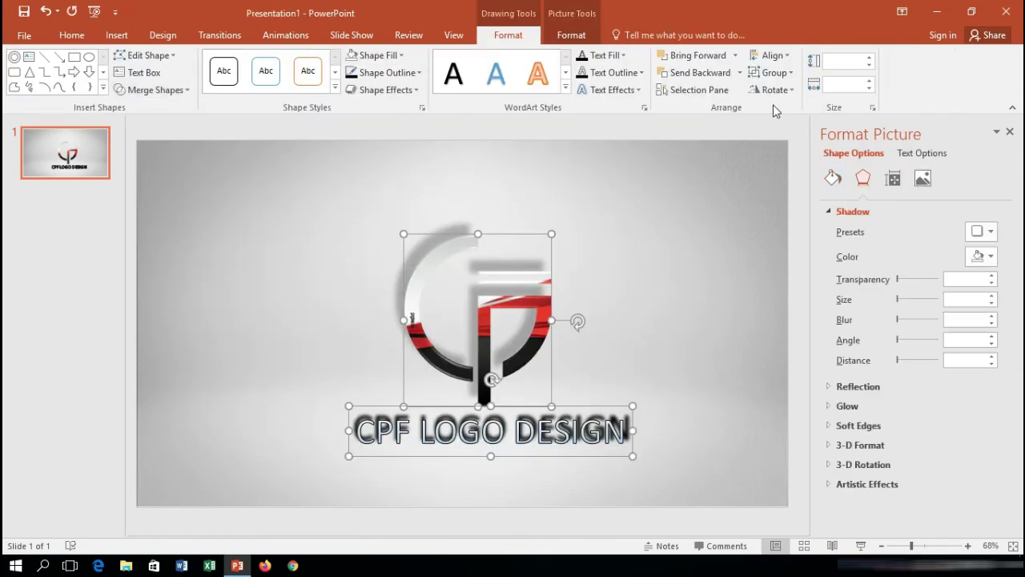
pyautogui.click(771, 72)
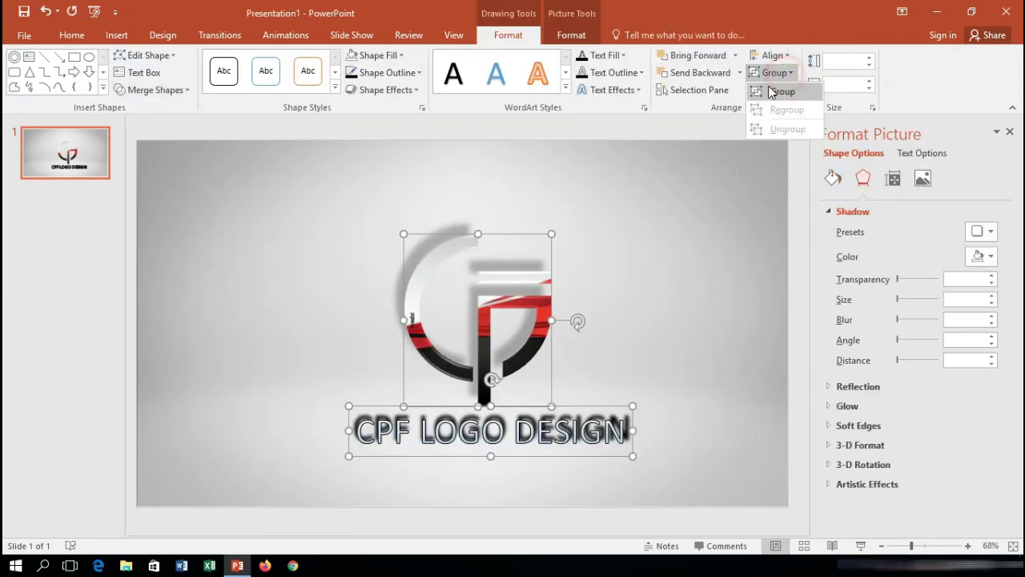
pyautogui.click(771, 93)
pyautogui.click(735, 355)
pyautogui.click(514, 355)
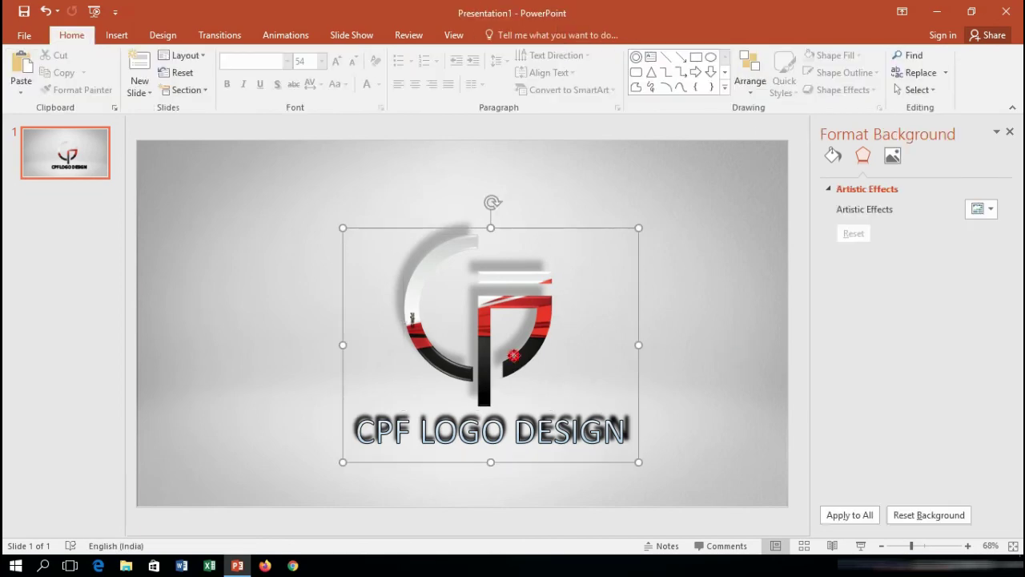
pyautogui.click(1009, 131)
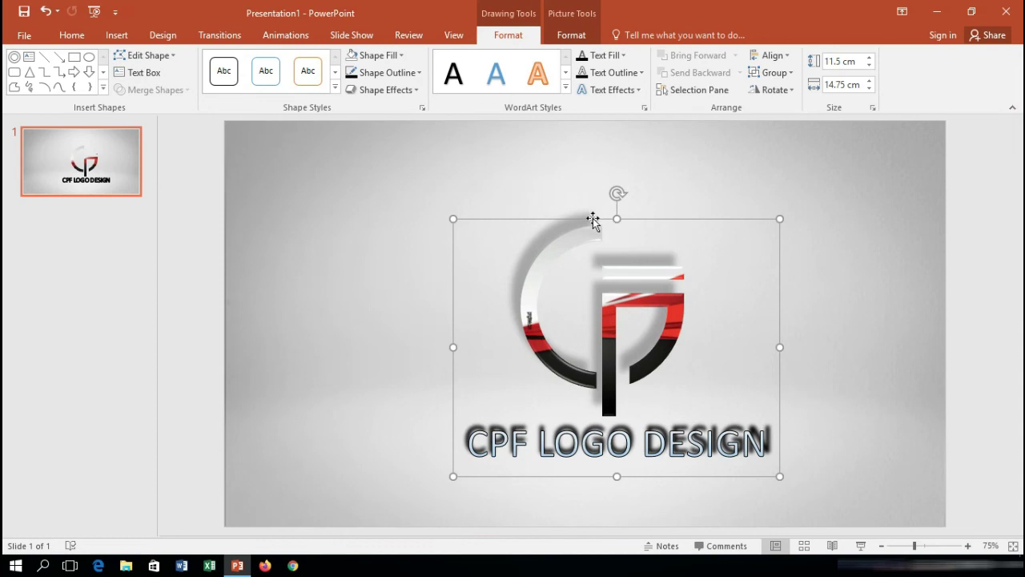
# Centre the grouped logo horizontally and vertically on the slide with Align Center and Align Middle.
pyautogui.click(569, 35)
pyautogui.click(517, 35)
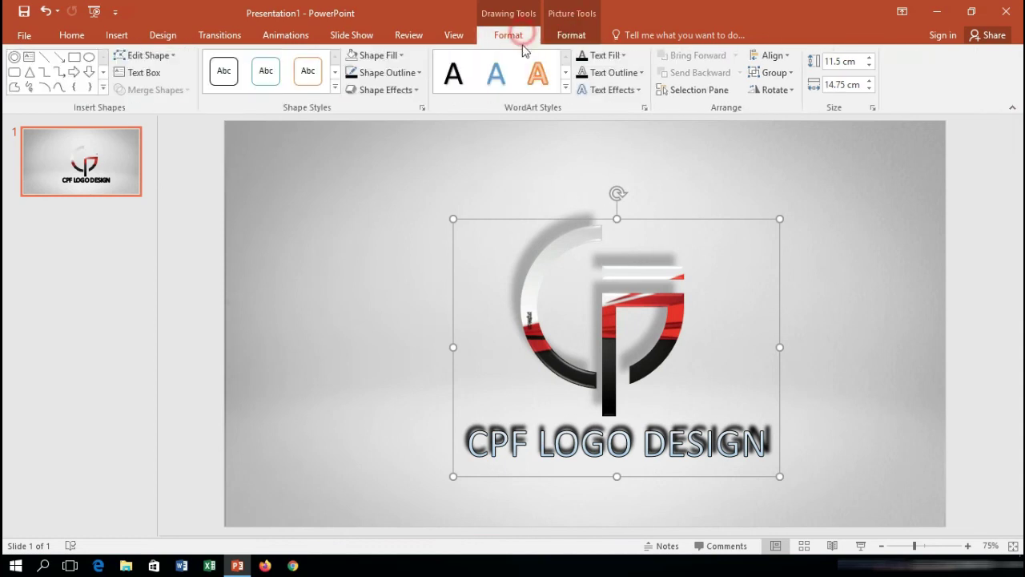
pyautogui.click(771, 56)
pyautogui.click(792, 92)
pyautogui.click(775, 57)
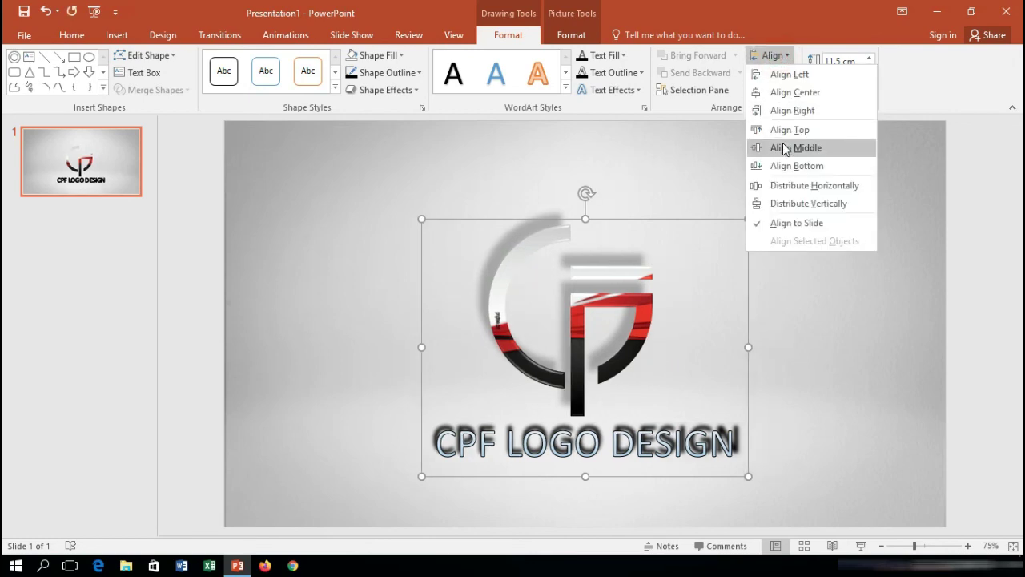
pyautogui.click(790, 147)
pyautogui.click(858, 327)
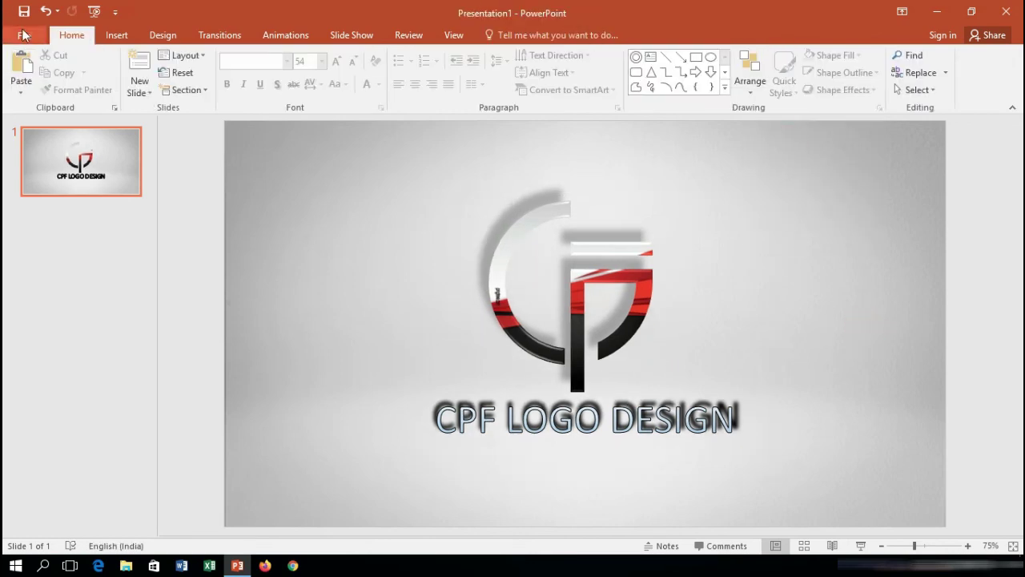
# Export only the current slide as a PNG named 'cpf logo' into Documents.
pyautogui.click(28, 36)
pyautogui.click(50, 188)
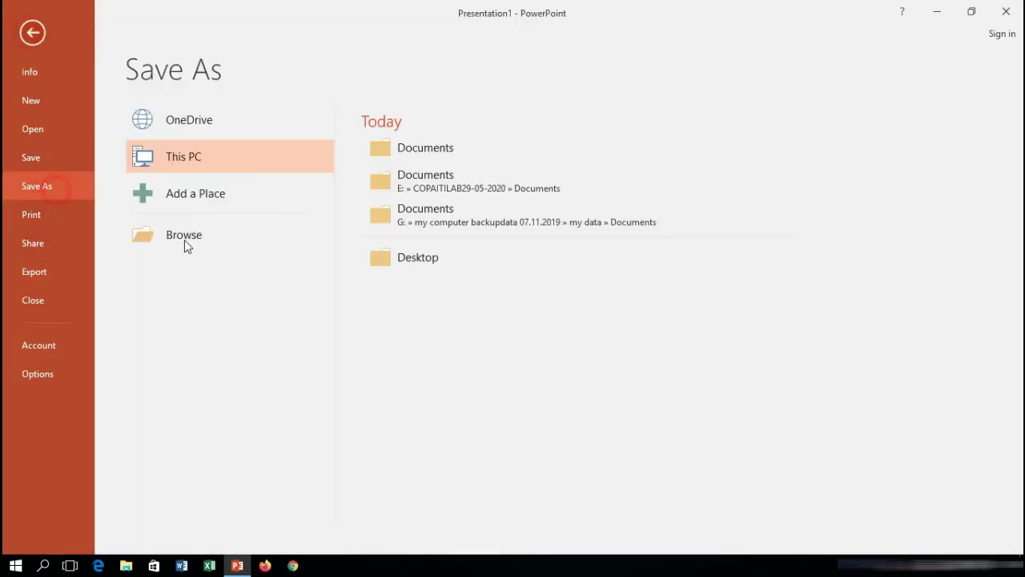
pyautogui.click(221, 241)
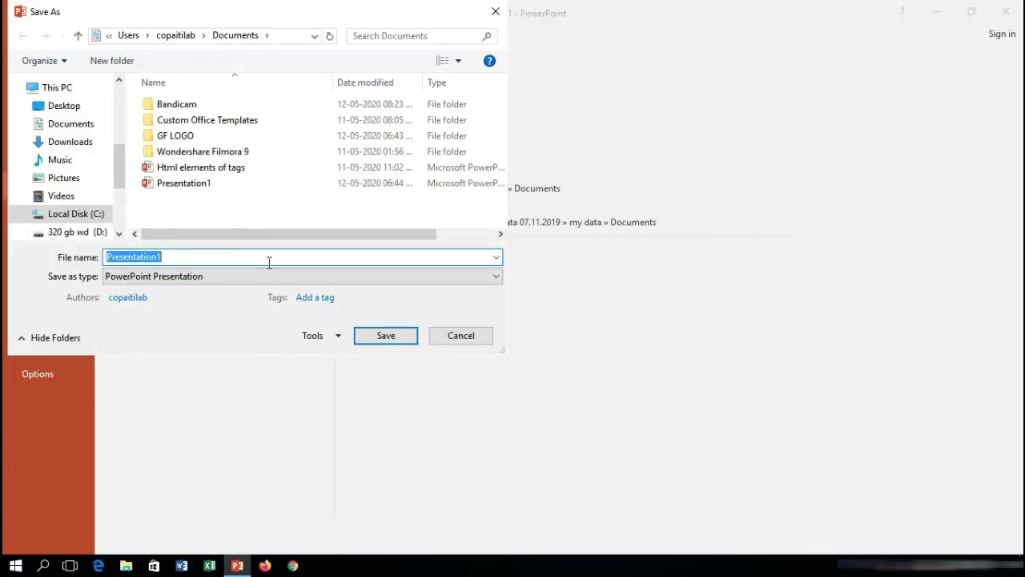
pyautogui.write('cp')
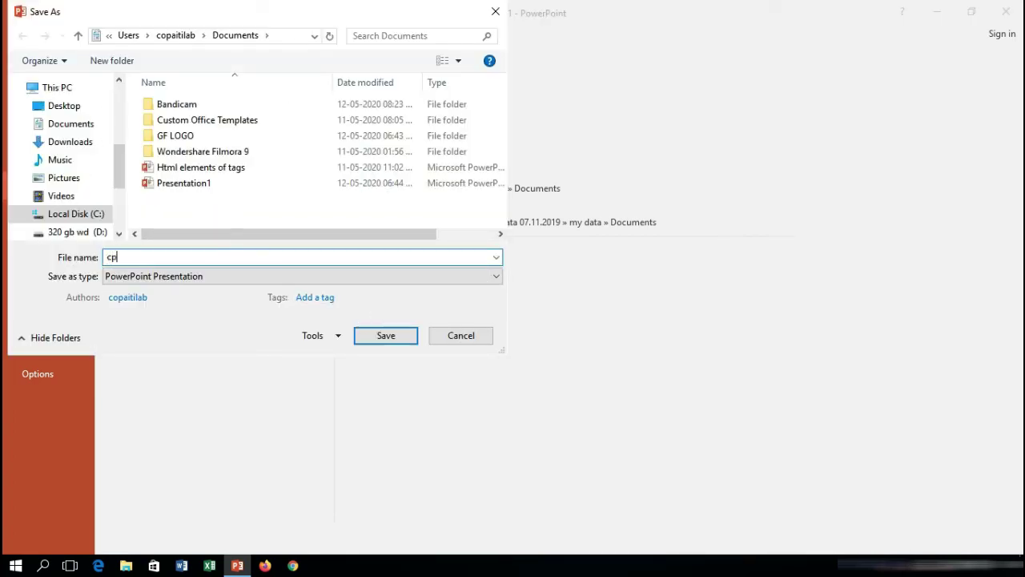
pyautogui.write('f logo')
pyautogui.click(163, 281)
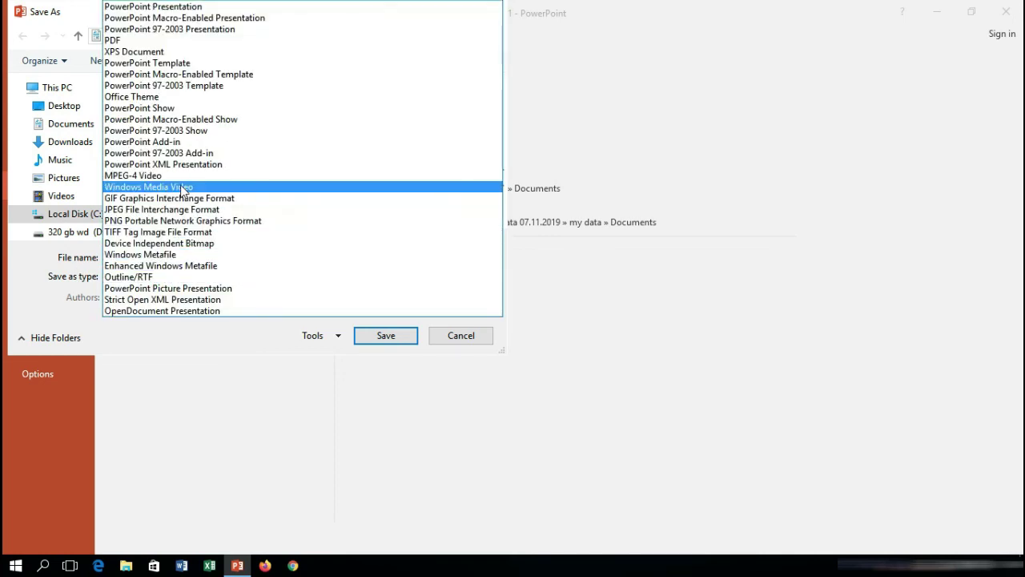
pyautogui.click(178, 222)
pyautogui.click(389, 340)
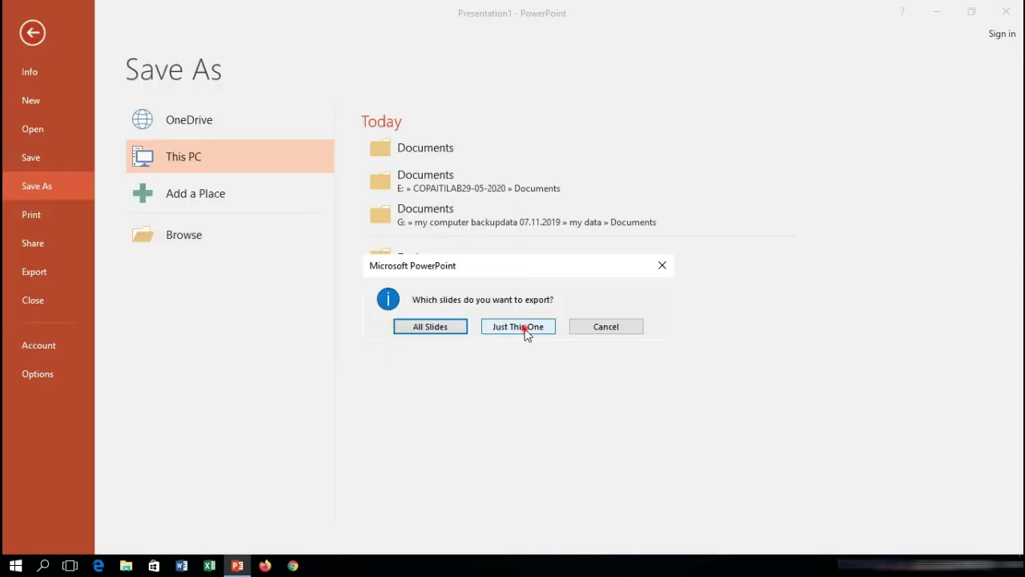
pyautogui.click(518, 326)
pyautogui.click(933, 12)
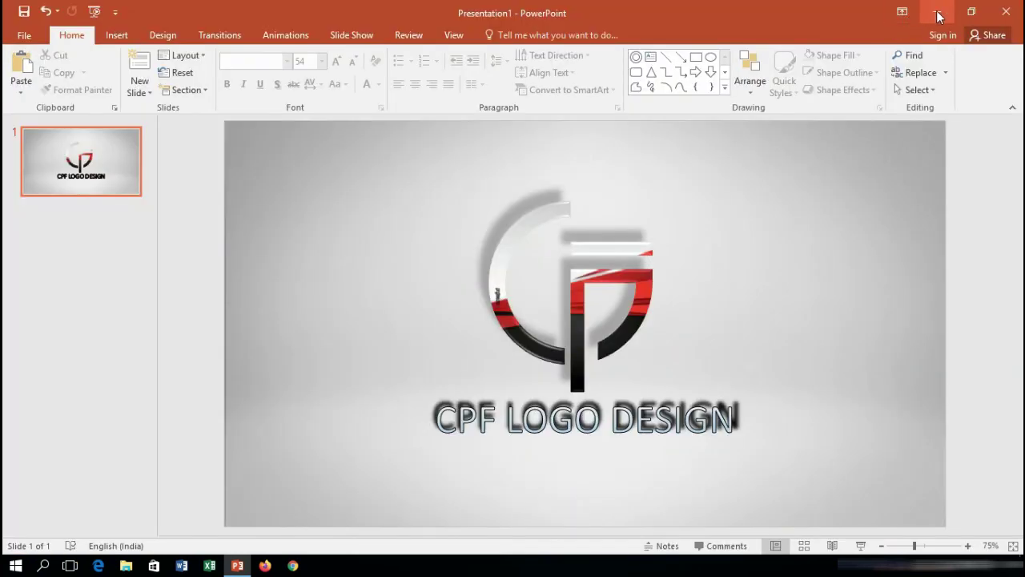
# Find the exported cpf logo PNG in the Documents folder and preview it.
pyautogui.click(138, 566)
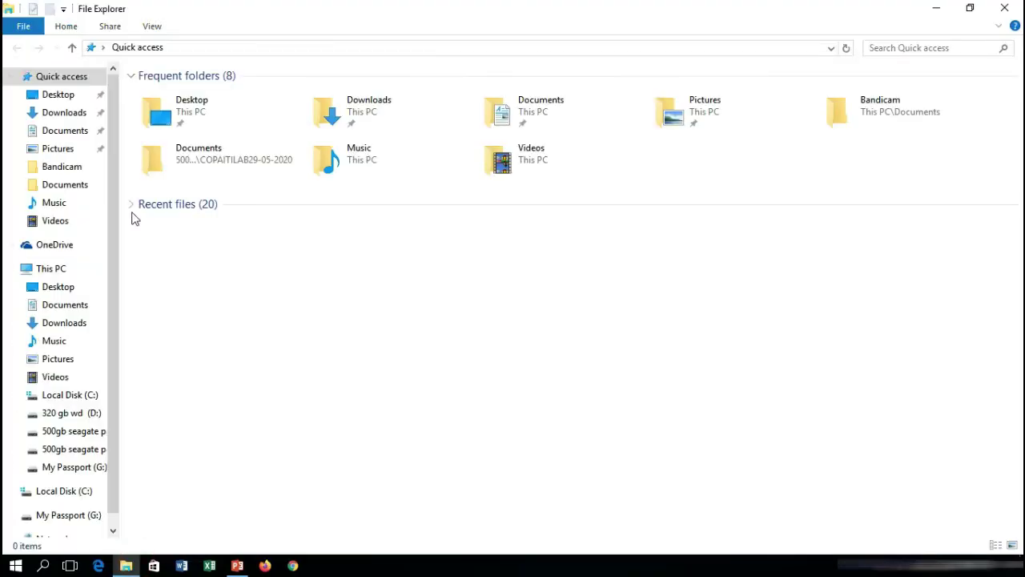
pyautogui.click(64, 131)
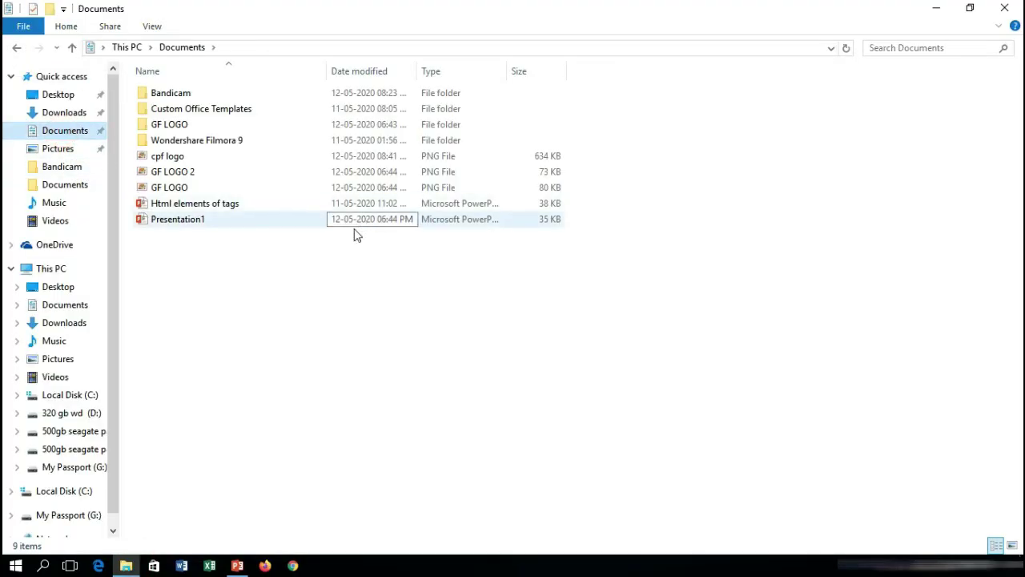
pyautogui.rightClick(194, 157)
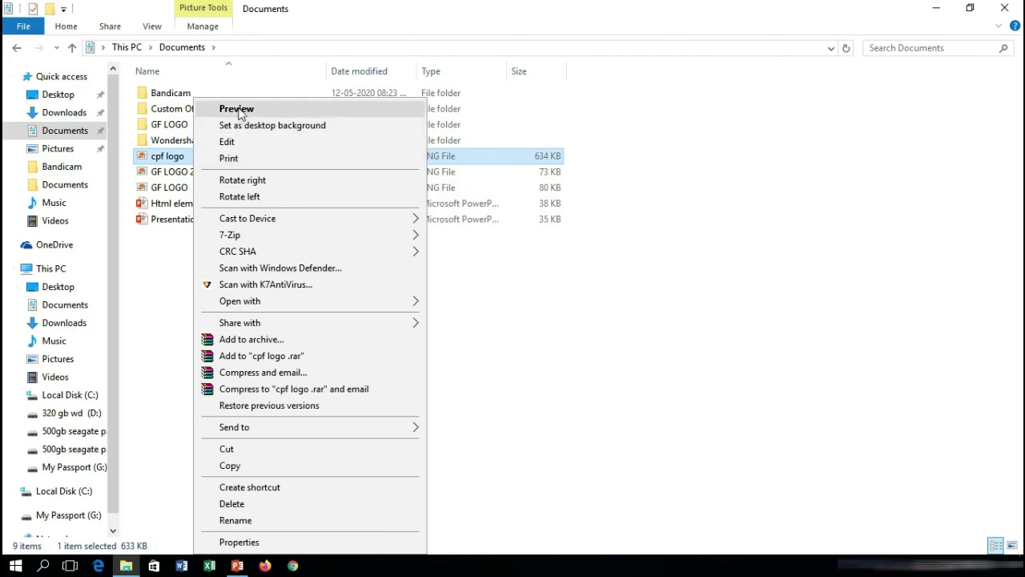
pyautogui.click(239, 109)
pyautogui.click(511, 486)
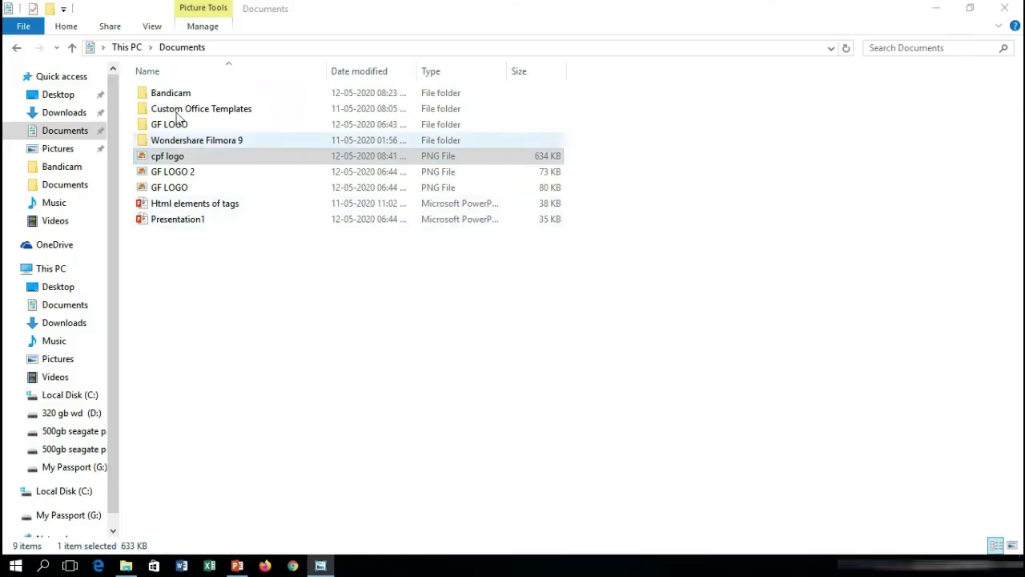
# View cpf logo in Windows Photo Viewer, cycling through the folder's images back to it.
pyautogui.doubleClick(199, 160)
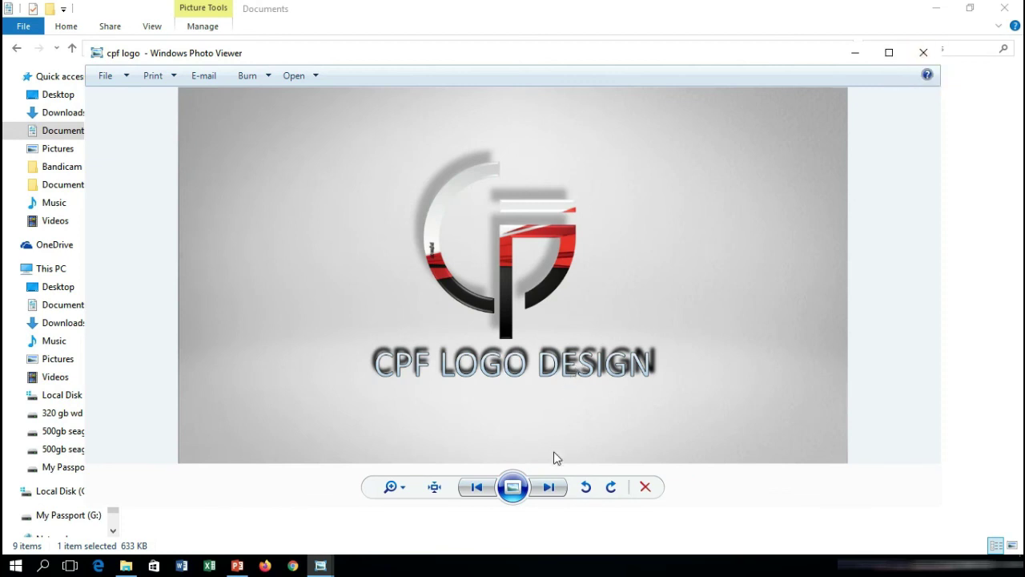
pyautogui.click(549, 486)
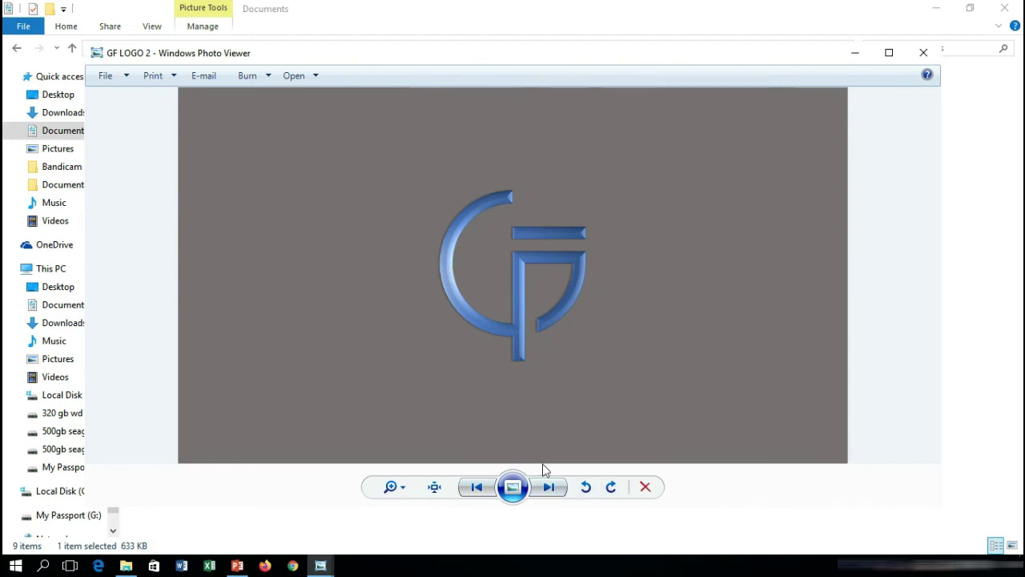
pyautogui.click(559, 495)
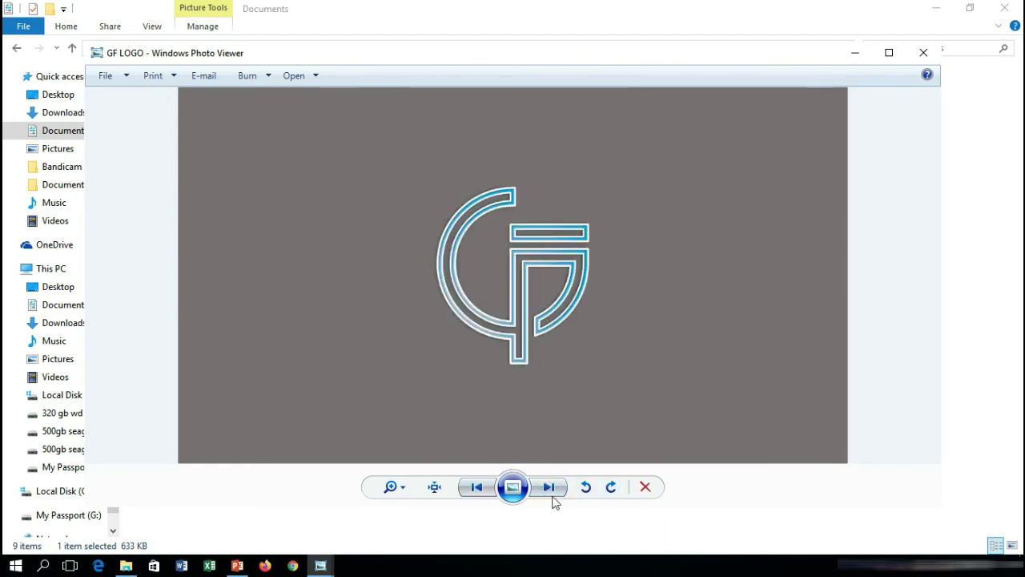
pyautogui.click(553, 495)
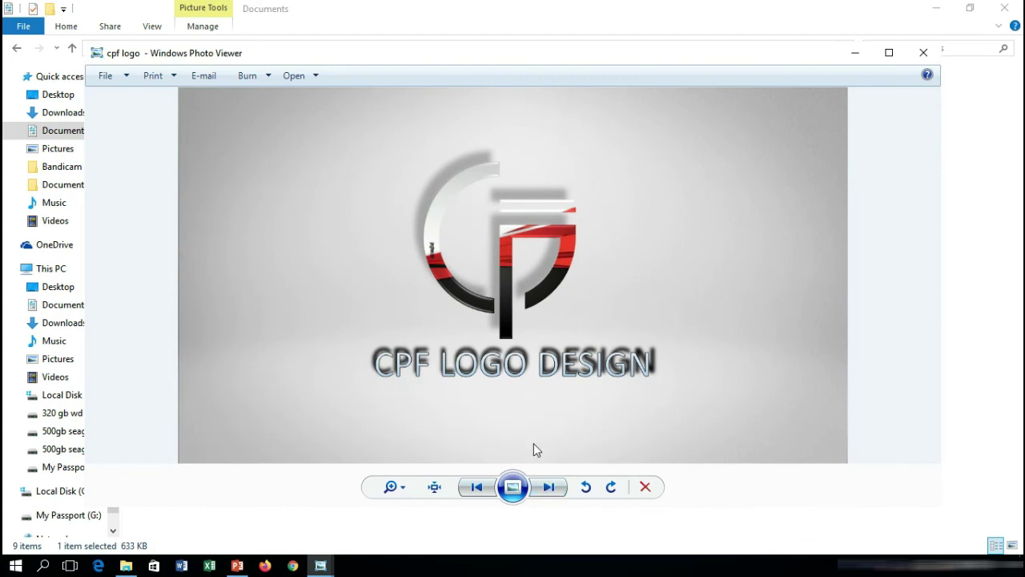